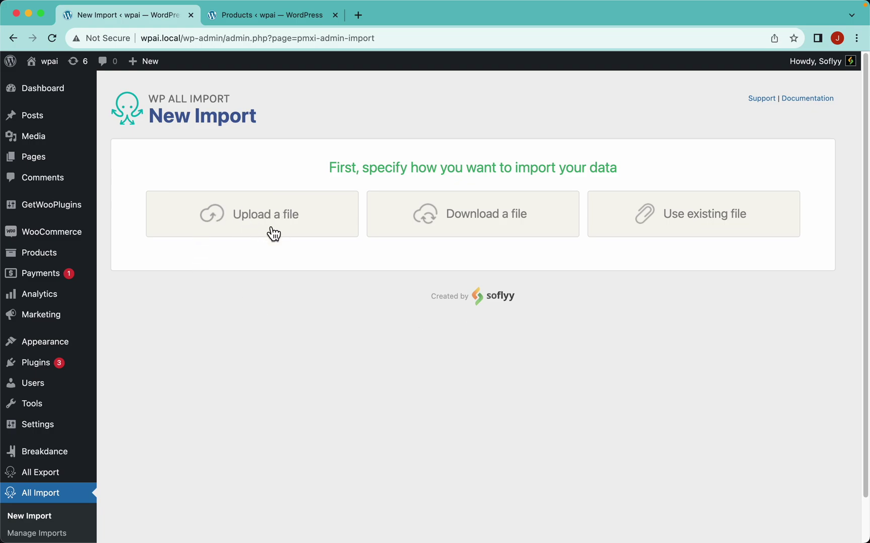
Upload the WooCommerce-Import spreadsheet as the source file of the new import.
{"action": "left_click", "coordinate": [278, 209]}
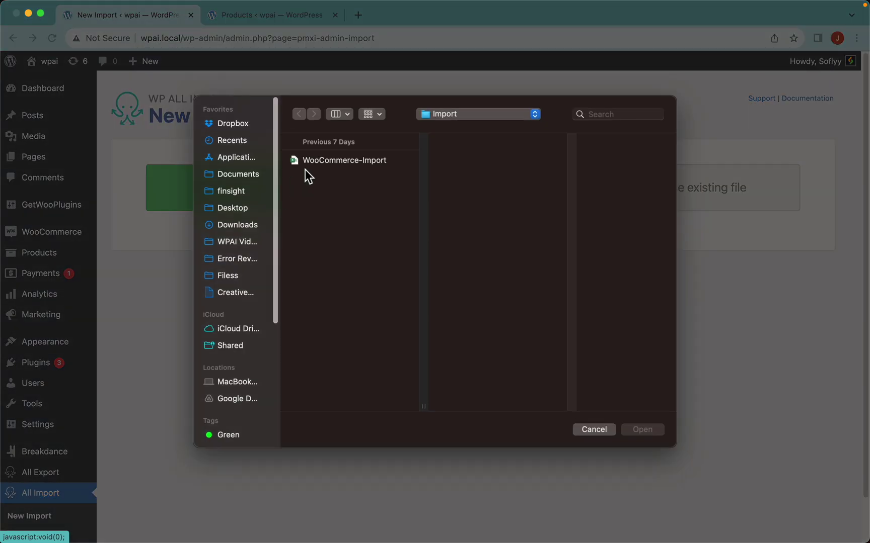
{"action": "left_click", "coordinate": [324, 161]}
{"action": "double_click", "coordinate": [324, 161]}
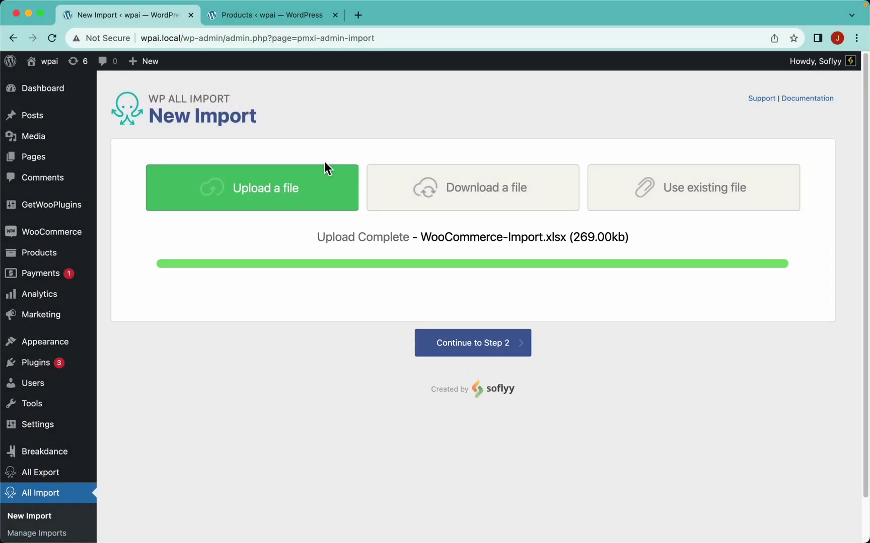
Set the import to create new WooCommerce Products for each record in the data file.
{"action": "scroll", "coordinate": [393, 376], "scroll_direction": "down", "scroll_amount": 2}
{"action": "left_click", "coordinate": [425, 361]}
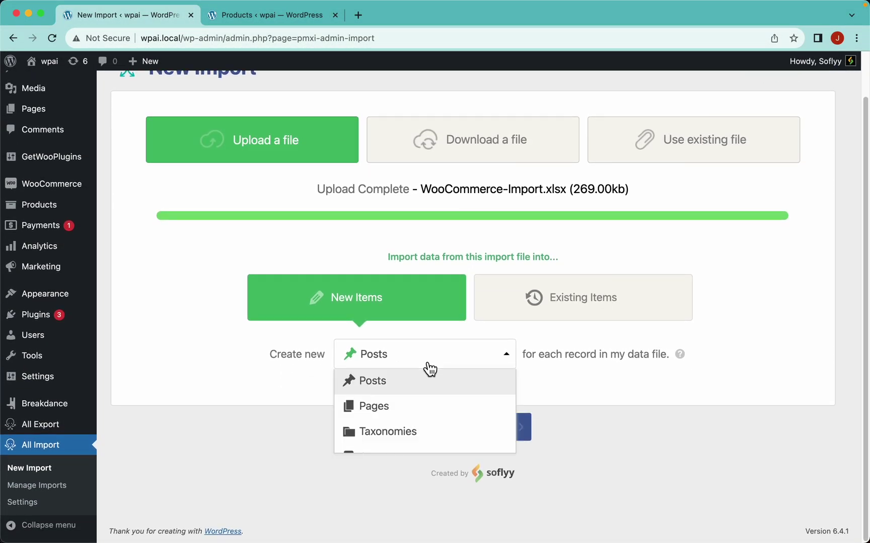
{"action": "scroll", "coordinate": [420, 453], "scroll_direction": "down", "scroll_amount": 4}
{"action": "left_click", "coordinate": [410, 455]}
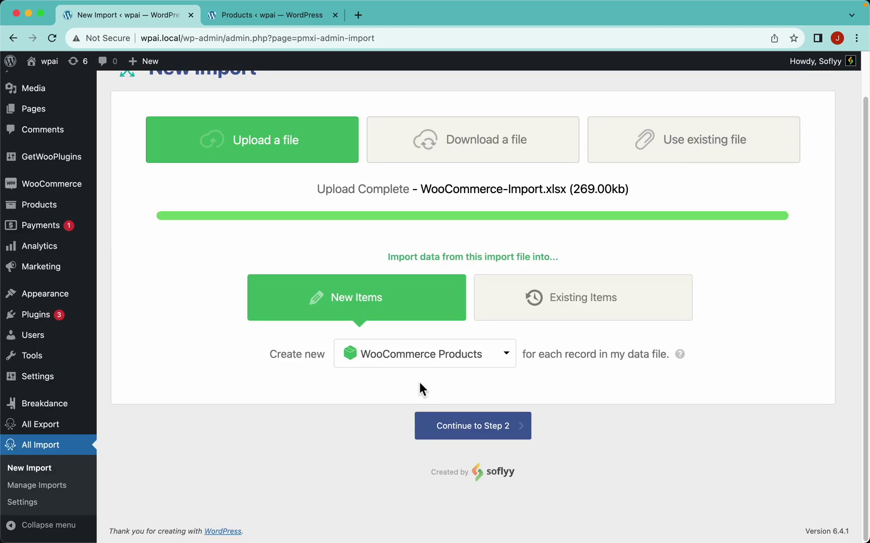
Check the store's existing Products list, and continue the import to Step 2.
{"action": "left_click", "coordinate": [279, 16]}
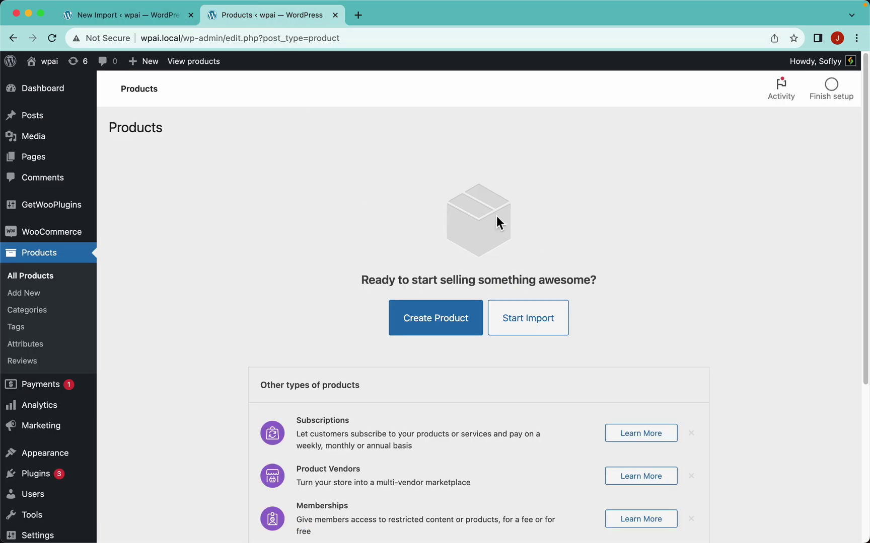
{"action": "left_click", "coordinate": [128, 15]}
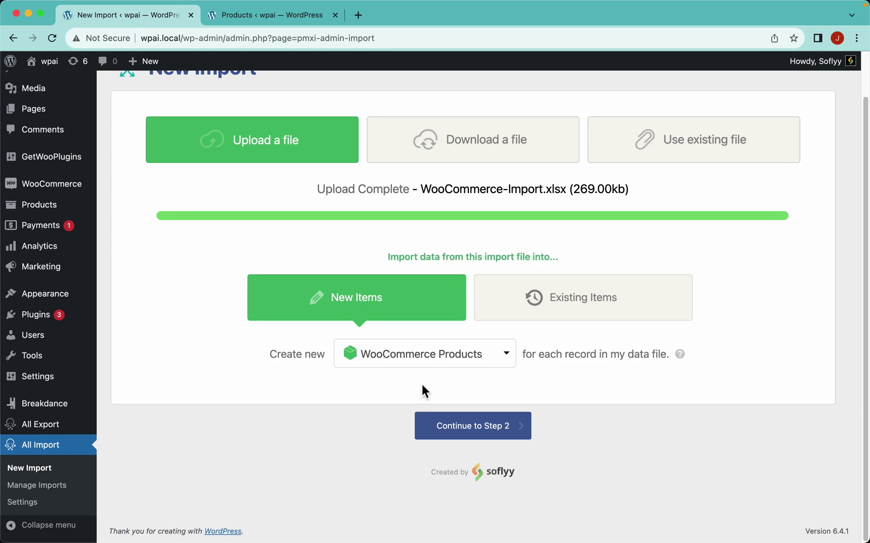
{"action": "left_click", "coordinate": [522, 439]}
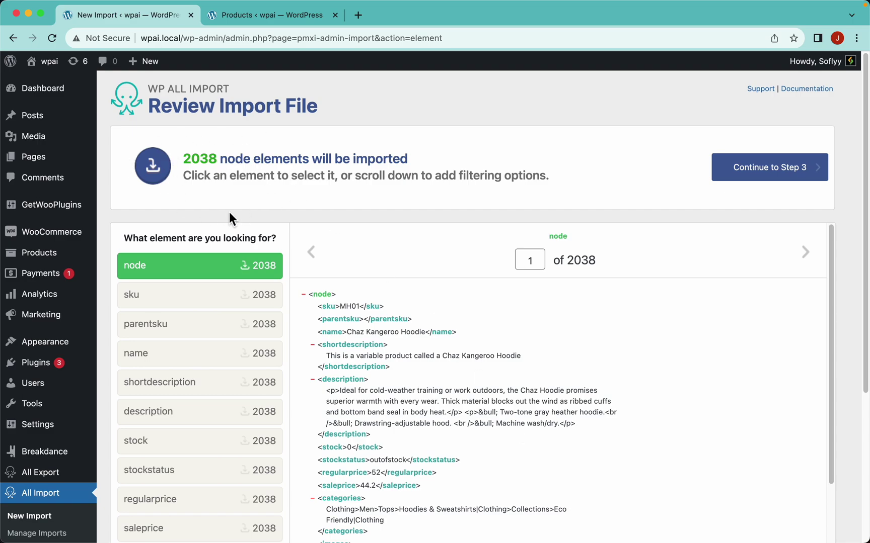
Compare the number of node elements in the import with the SKU rows of the WooCommerce-Import spreadsheet in Excel.
{"action": "left_click_drag", "start_coordinate": [183, 160], "coordinate": [251, 169]}
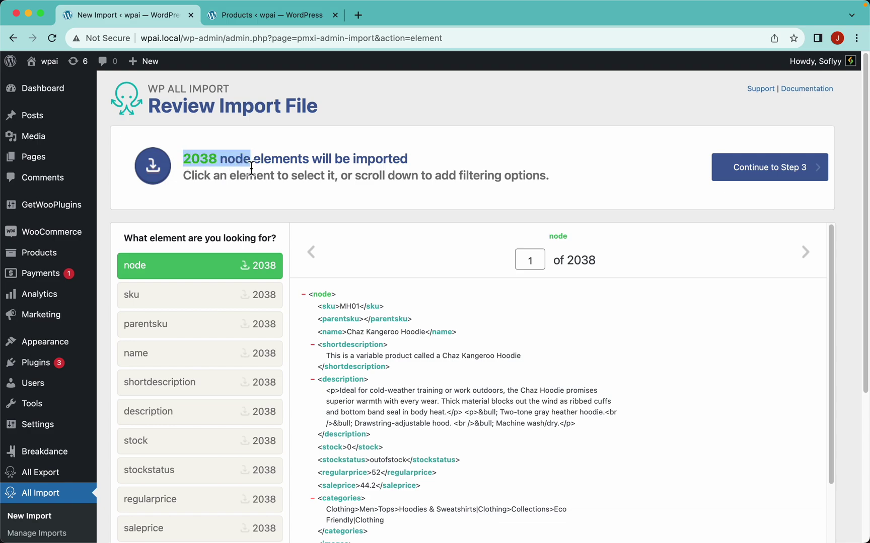
{"action": "key", "text": "super+Tab"}
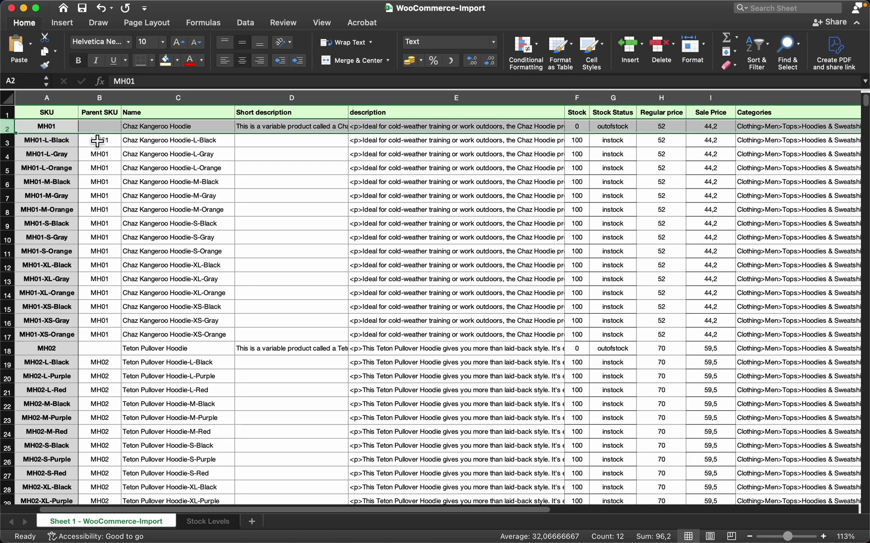
{"action": "left_click", "coordinate": [59, 101]}
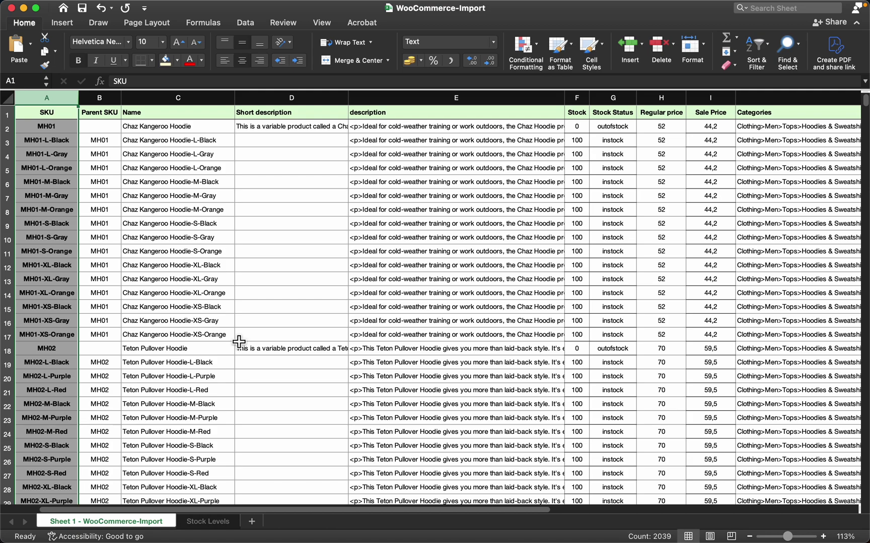
{"action": "left_click", "coordinate": [6, 119]}
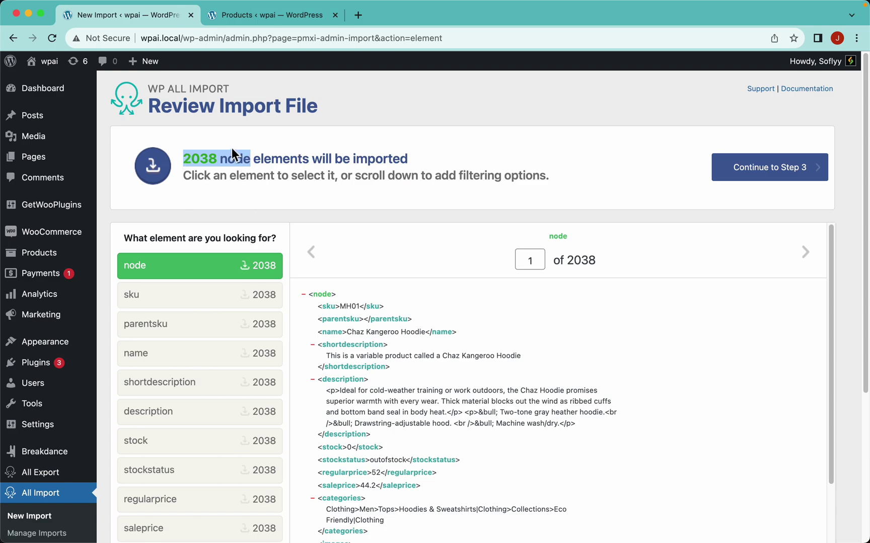
{"action": "left_click", "coordinate": [232, 162]}
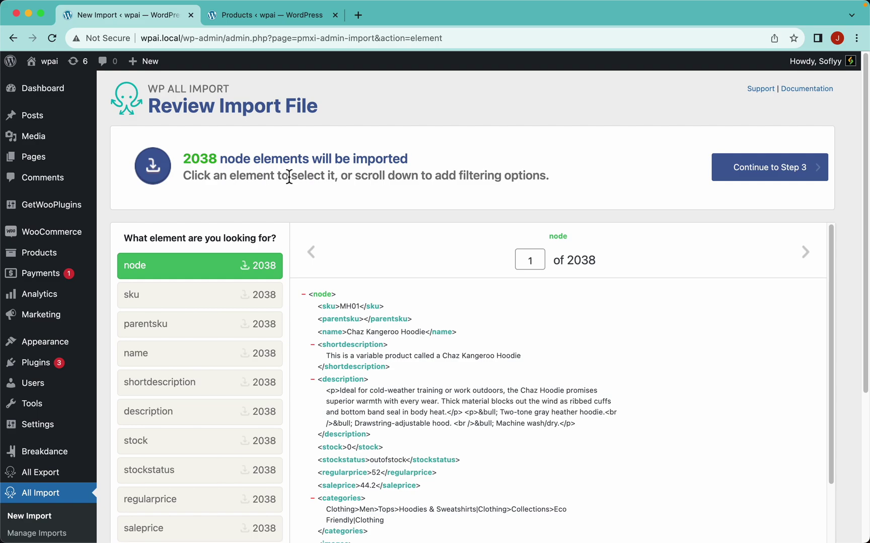
Examine the first record's elements in the import review and compare them with the column headings of the Excel spreadsheet.
{"action": "scroll", "coordinate": [849, 295], "scroll_direction": "down", "scroll_amount": 3}
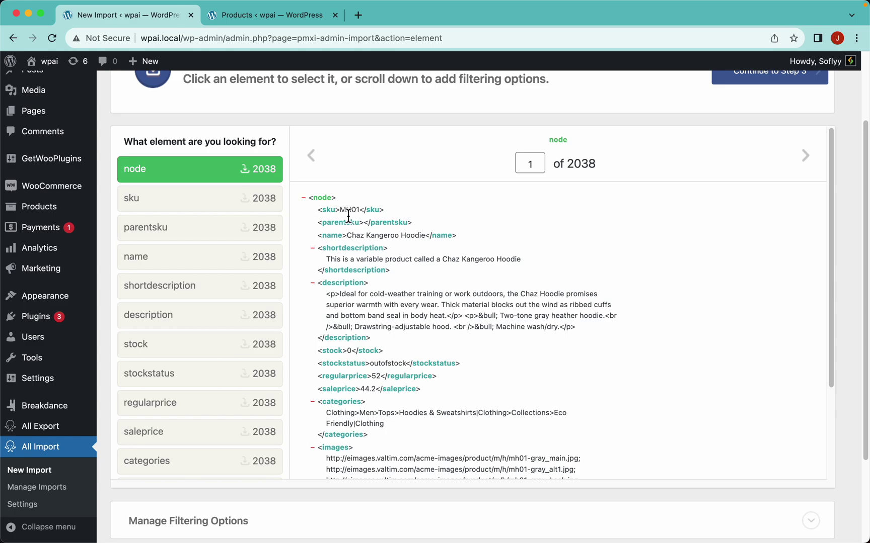
{"action": "scroll", "coordinate": [376, 272], "scroll_direction": "down", "scroll_amount": 1}
{"action": "scroll", "coordinate": [376, 272], "scroll_direction": "down", "scroll_amount": 2}
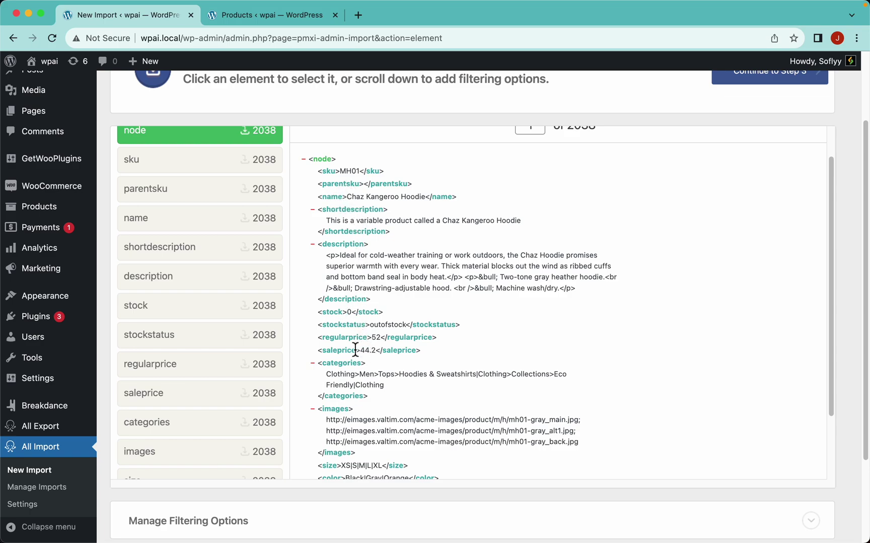
{"action": "scroll", "coordinate": [344, 417], "scroll_direction": "down", "scroll_amount": 5}
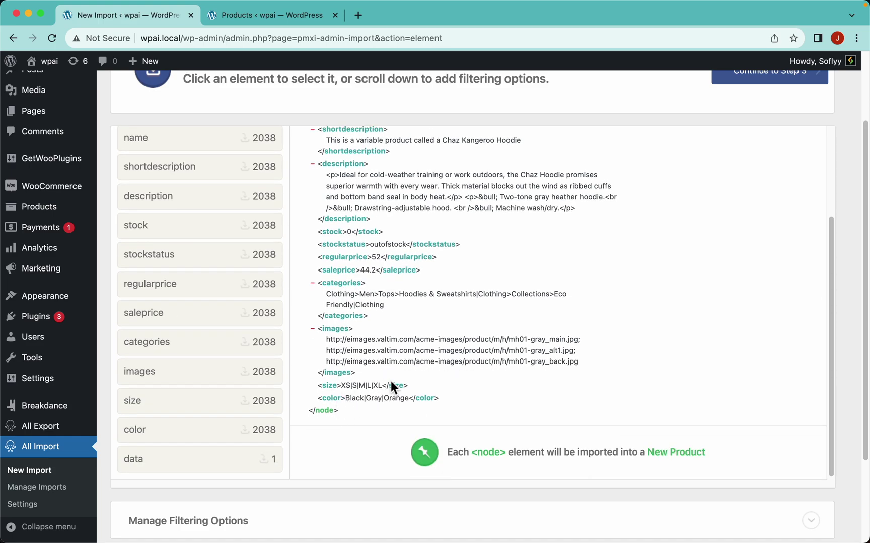
{"action": "key", "text": "super+Tab"}
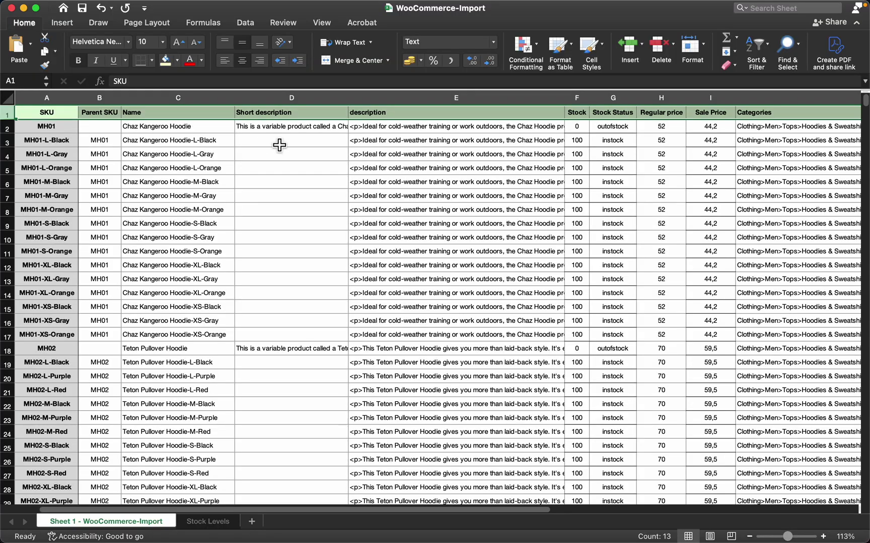
{"action": "scroll", "coordinate": [287, 158], "scroll_direction": "right", "scroll_amount": 2}
{"action": "scroll", "coordinate": [286, 157], "scroll_direction": "right", "scroll_amount": 10}
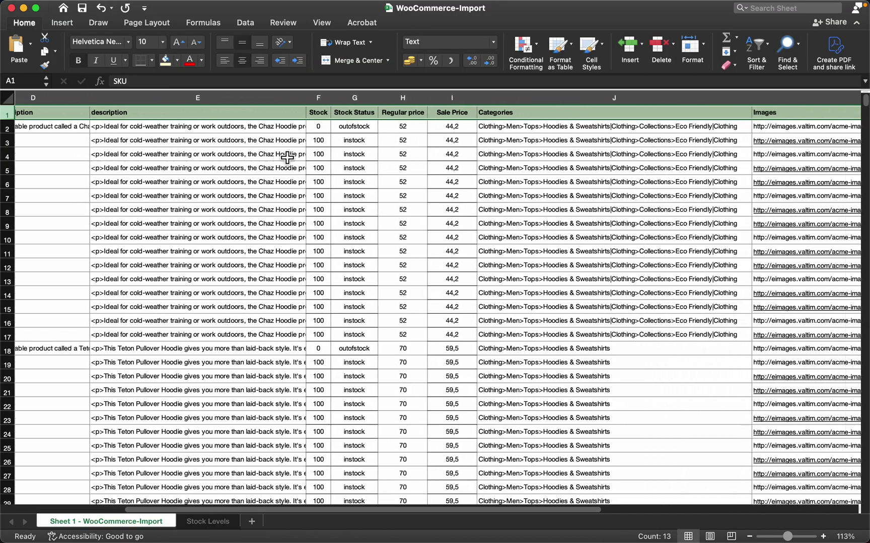
{"action": "scroll", "coordinate": [287, 157], "scroll_direction": "left", "scroll_amount": 12}
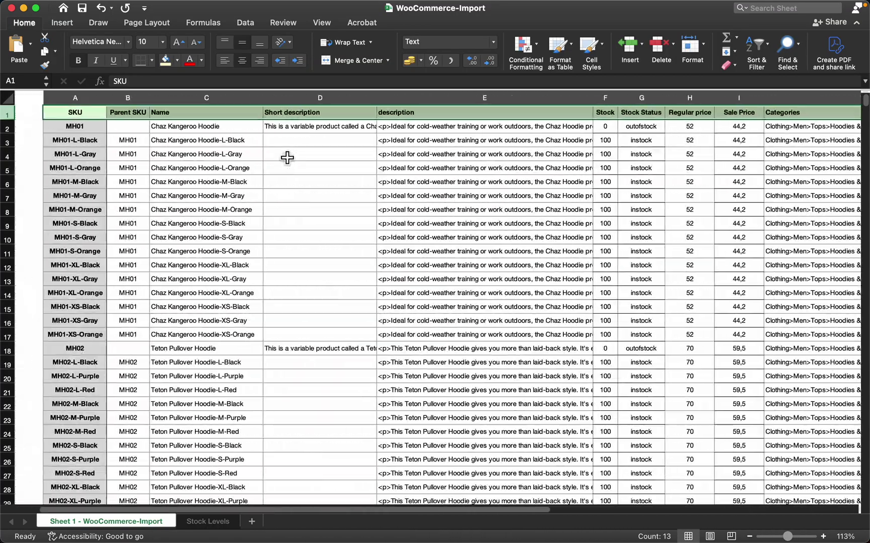
{"action": "key", "text": "super+Tab"}
{"action": "scroll", "coordinate": [749, 115], "scroll_direction": "up", "scroll_amount": 3}
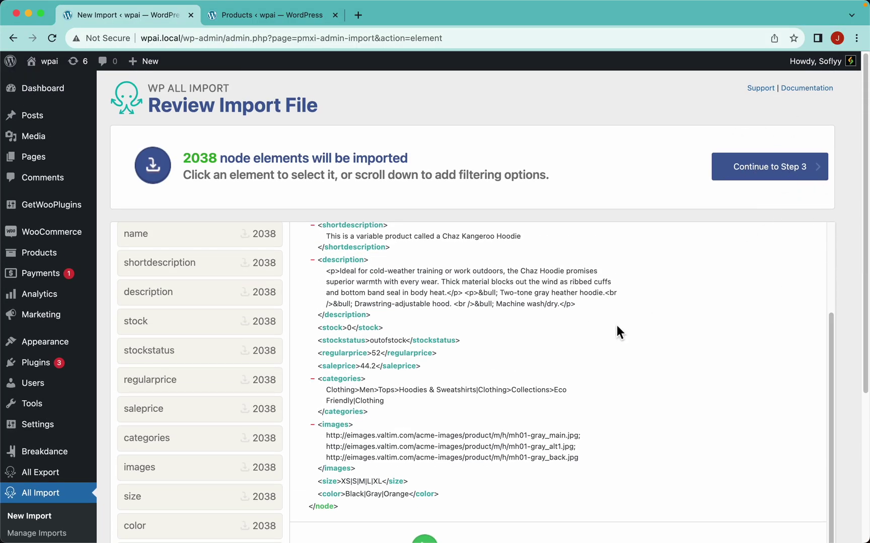
{"action": "scroll", "coordinate": [520, 138], "scroll_direction": "down", "scroll_amount": 3}
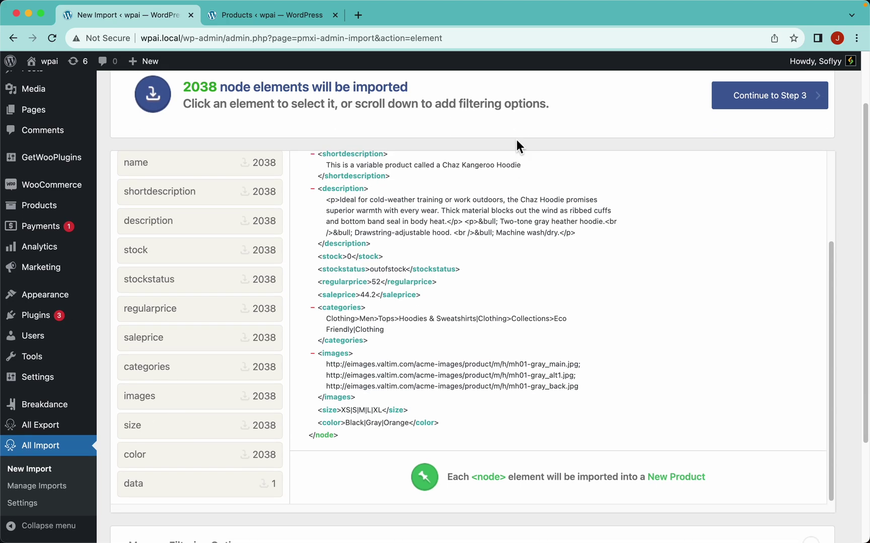
{"action": "scroll", "coordinate": [511, 271], "scroll_direction": "up", "scroll_amount": 3}
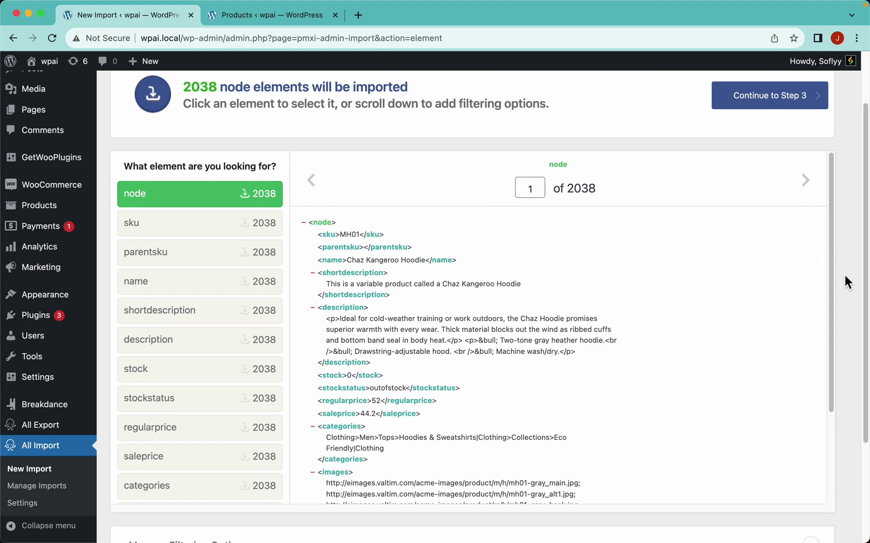
Expand the Manage Filtering Options section below the import file review.
{"action": "scroll", "coordinate": [845, 290], "scroll_direction": "down", "scroll_amount": 5}
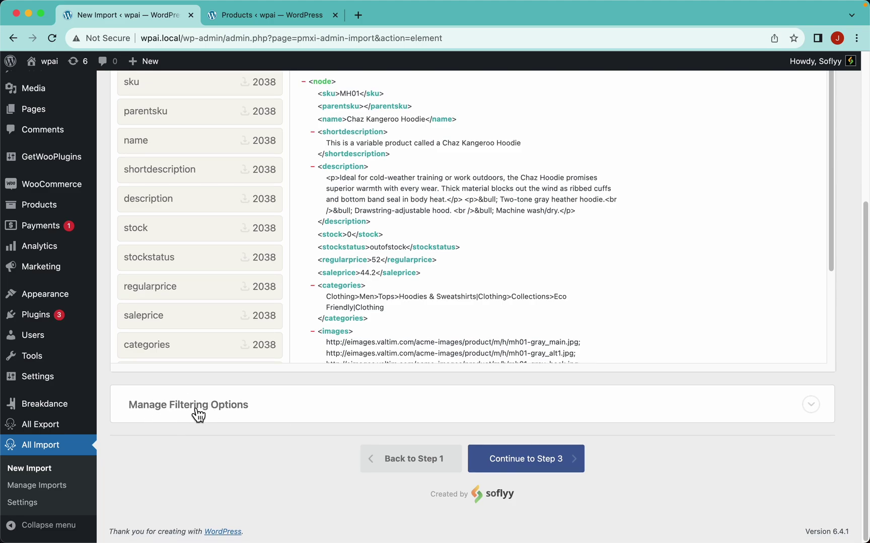
{"action": "left_click", "coordinate": [351, 412]}
{"action": "scroll", "coordinate": [349, 411], "scroll_direction": "down", "scroll_amount": 3}
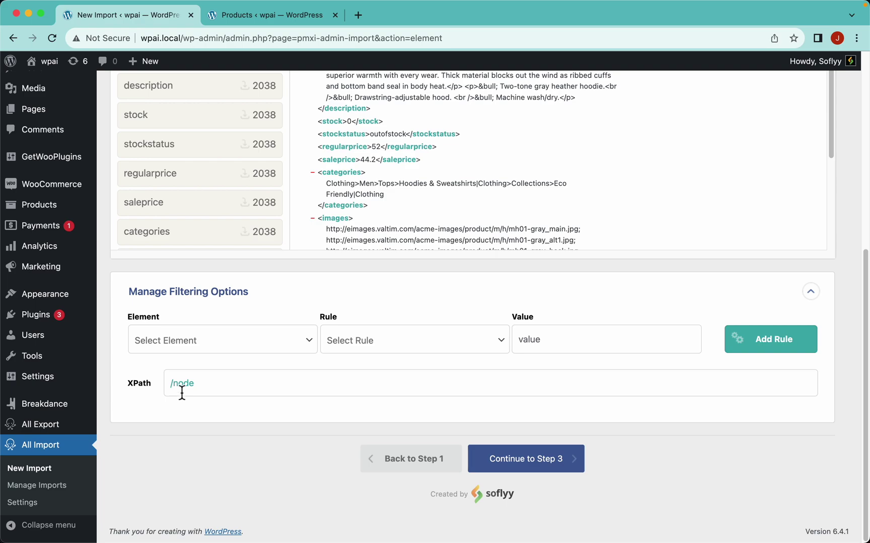
Look through the elements available for filter rules and the suggested XPath expressions.
{"action": "left_click", "coordinate": [213, 350]}
{"action": "scroll", "coordinate": [245, 448], "scroll_direction": "down", "scroll_amount": 1}
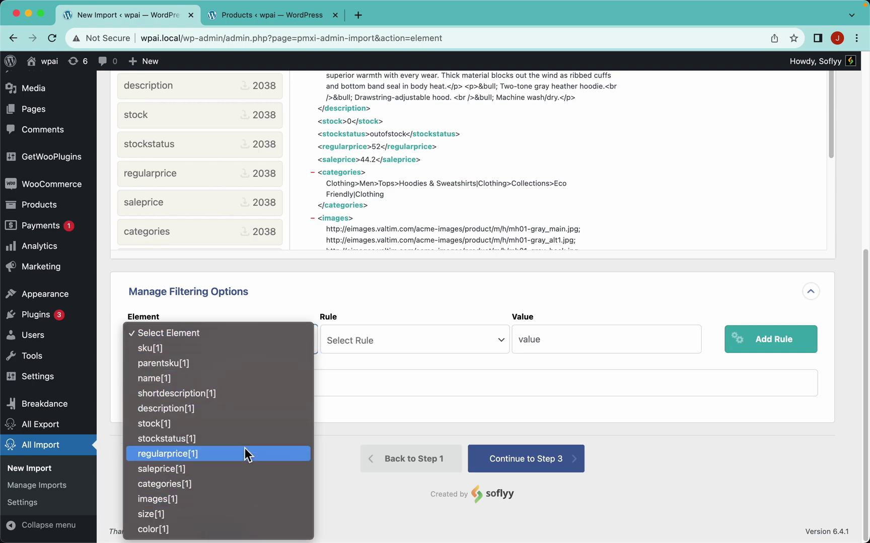
{"action": "left_click", "coordinate": [335, 395]}
{"action": "left_click", "coordinate": [233, 391]}
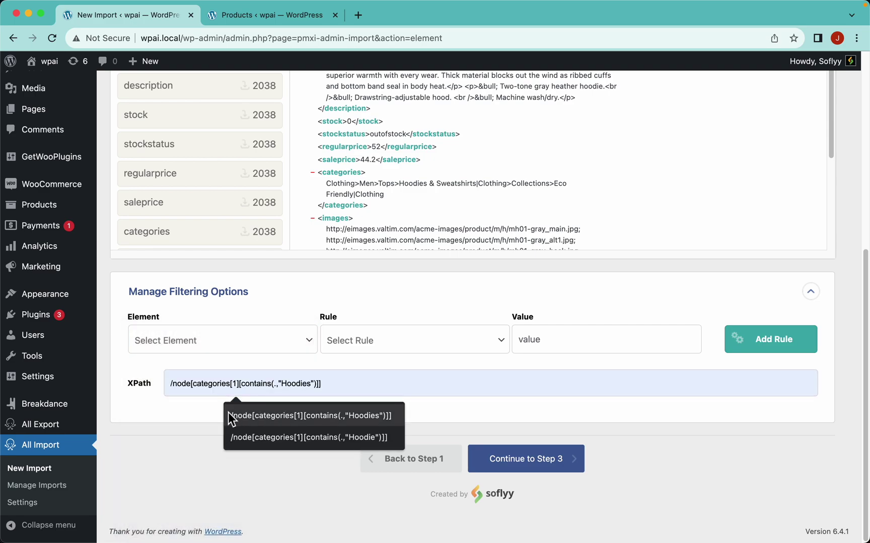
{"action": "left_click", "coordinate": [214, 408]}
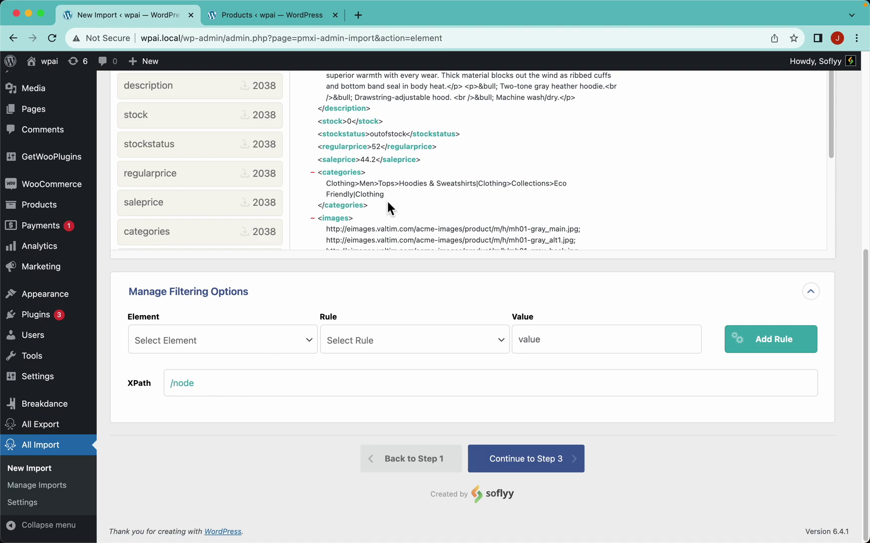
Inspect the first record's categories element up close and highlight the word Hoodies in it.
{"action": "scroll", "coordinate": [375, 279], "scroll_direction": "up", "scroll_amount": 10}
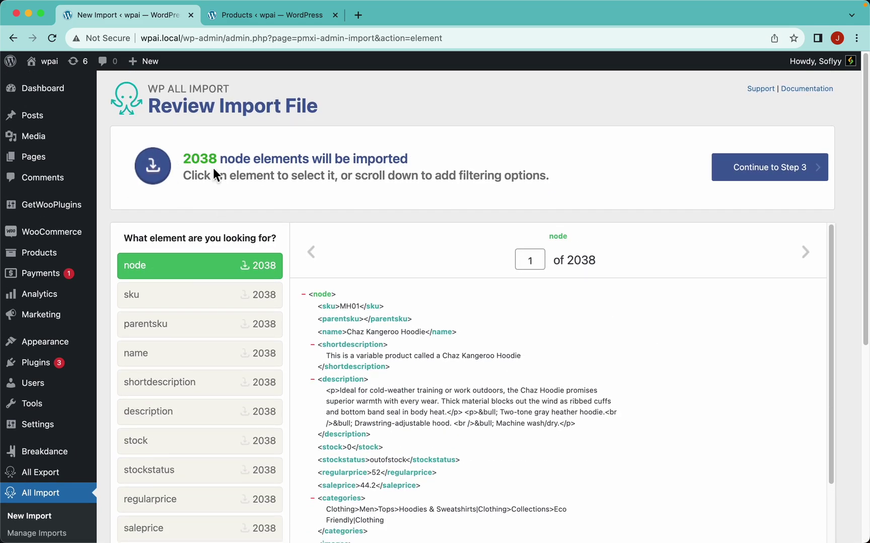
{"action": "scroll", "coordinate": [851, 282], "scroll_direction": "down", "scroll_amount": 5}
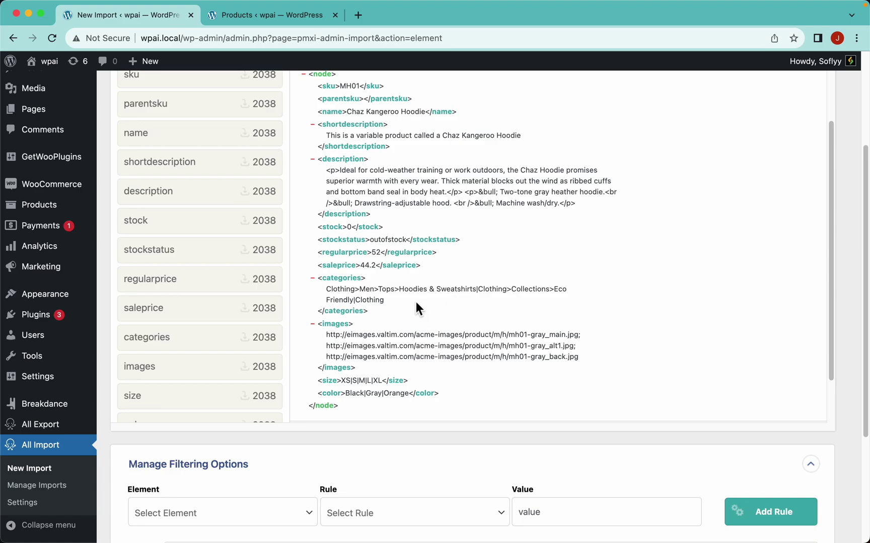
{"action": "scroll", "coordinate": [421, 298], "scroll_direction": "up", "scroll_amount": 5}
{"action": "scroll", "coordinate": [358, 312], "scroll_direction": "left", "scroll_amount": 2}
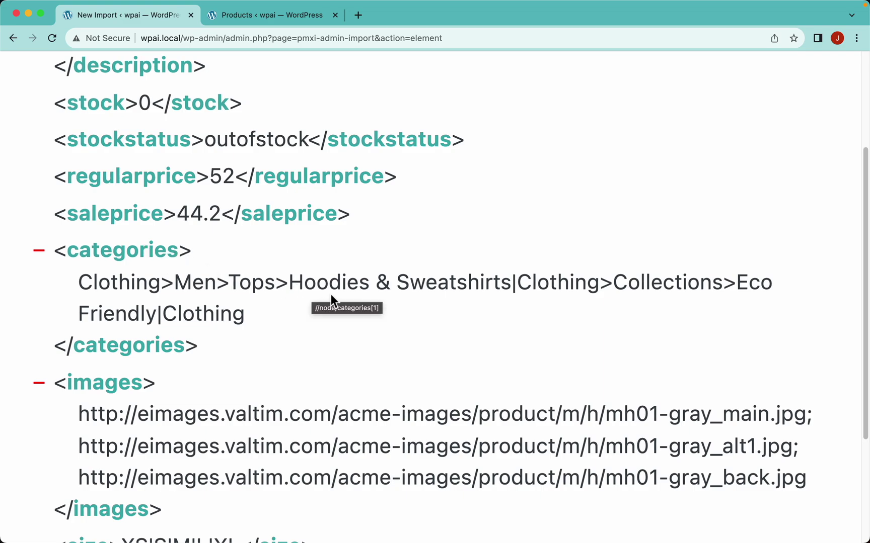
{"action": "left_click_drag", "start_coordinate": [370, 283], "coordinate": [324, 283]}
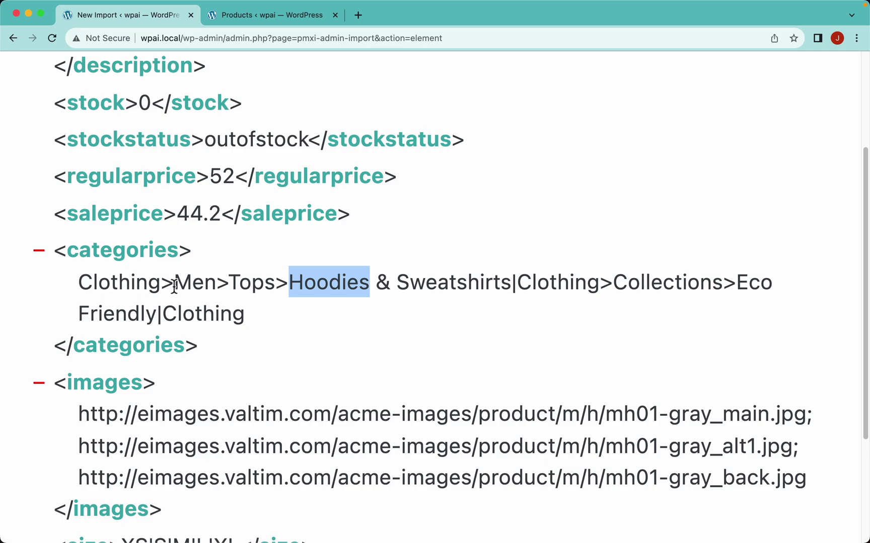
{"action": "key", "text": "super+0"}
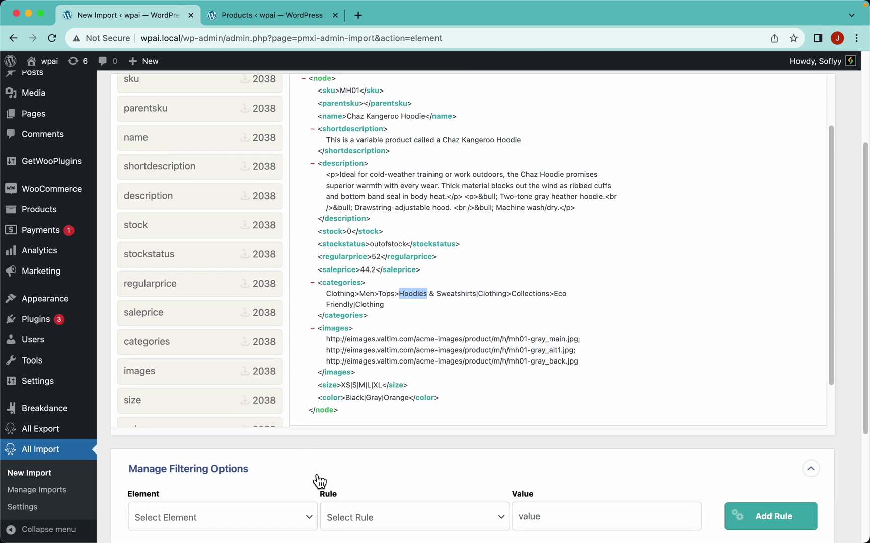
Add a filter rule that keeps only records whose categories[1] element contains "Hoodies".
{"action": "scroll", "coordinate": [319, 481], "scroll_direction": "down", "scroll_amount": 4}
{"action": "left_click", "coordinate": [213, 347]}
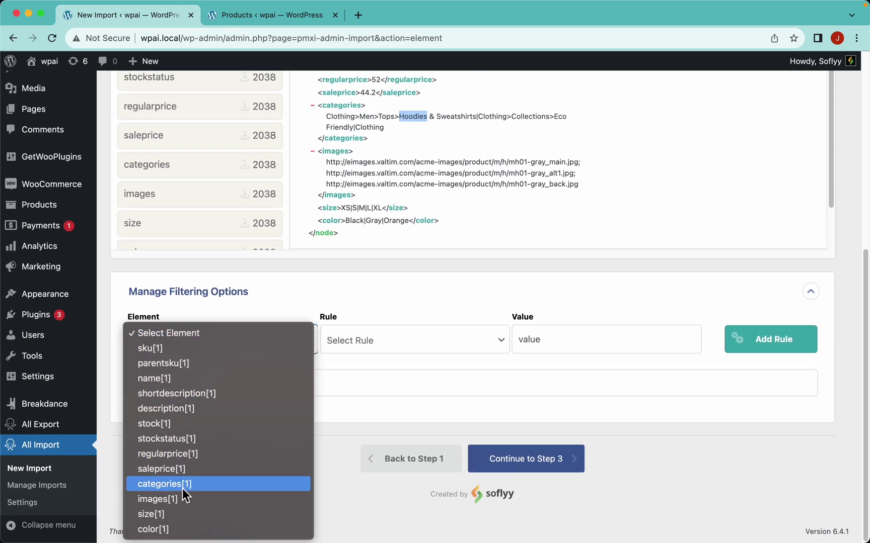
{"action": "left_click", "coordinate": [179, 484]}
{"action": "left_click", "coordinate": [424, 354]}
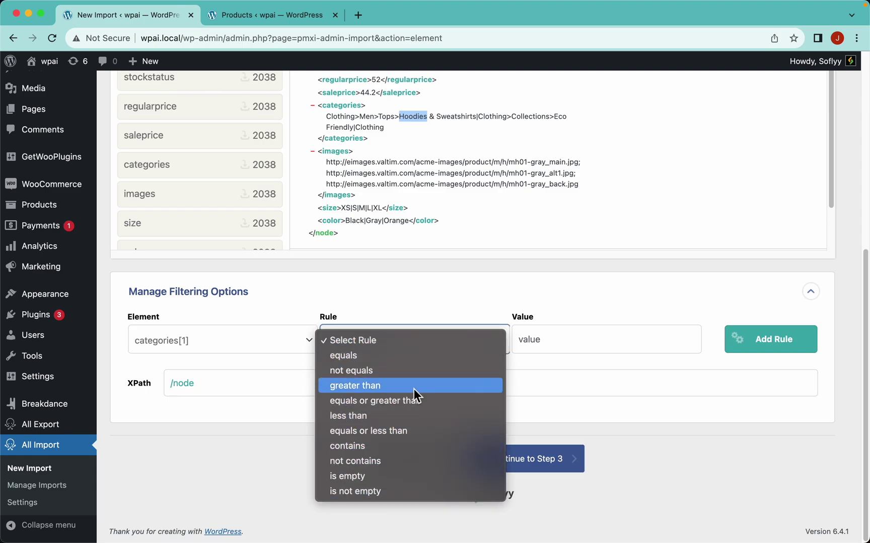
{"action": "left_click", "coordinate": [381, 442]}
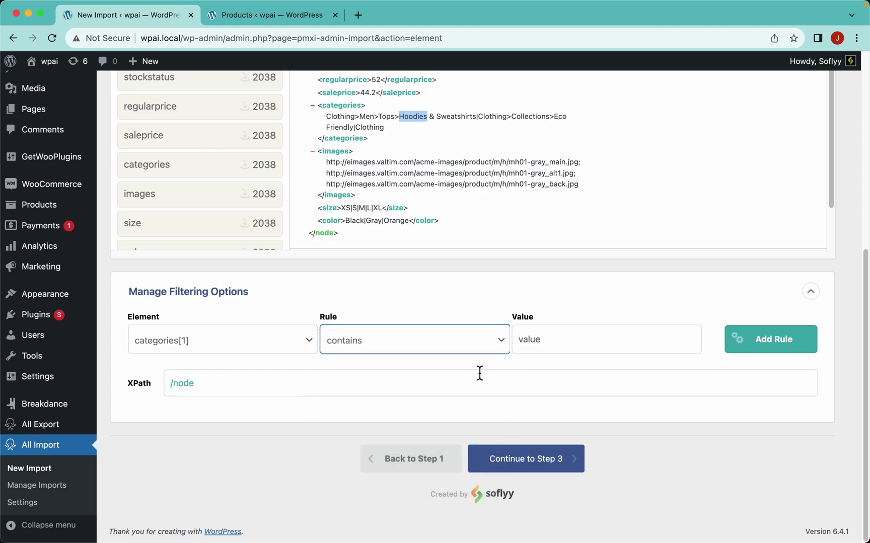
{"action": "left_click", "coordinate": [542, 344]}
{"action": "type", "text": "Hoodies"}
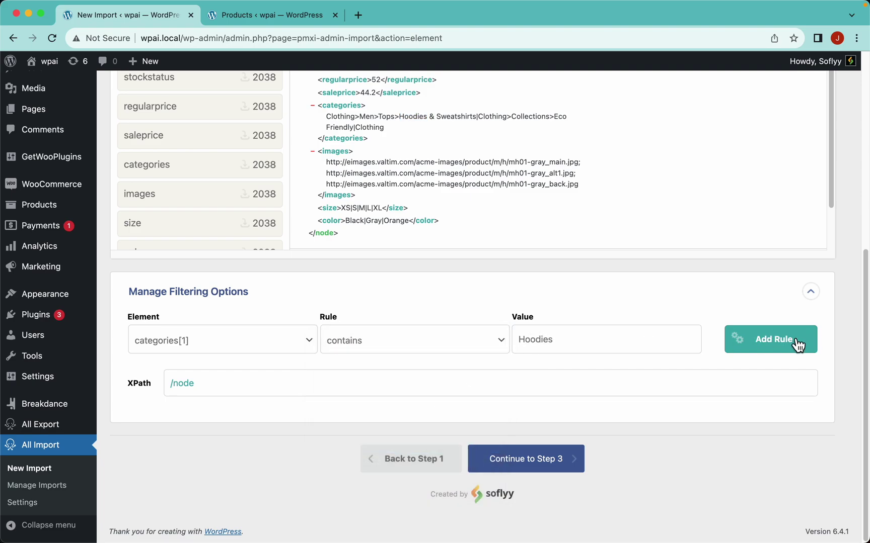
{"action": "left_click", "coordinate": [800, 346]}
Apply the Hoodies filter rule to the XPath and highlight the resulting expression.
{"action": "scroll", "coordinate": [750, 418], "scroll_direction": "down", "scroll_amount": 3}
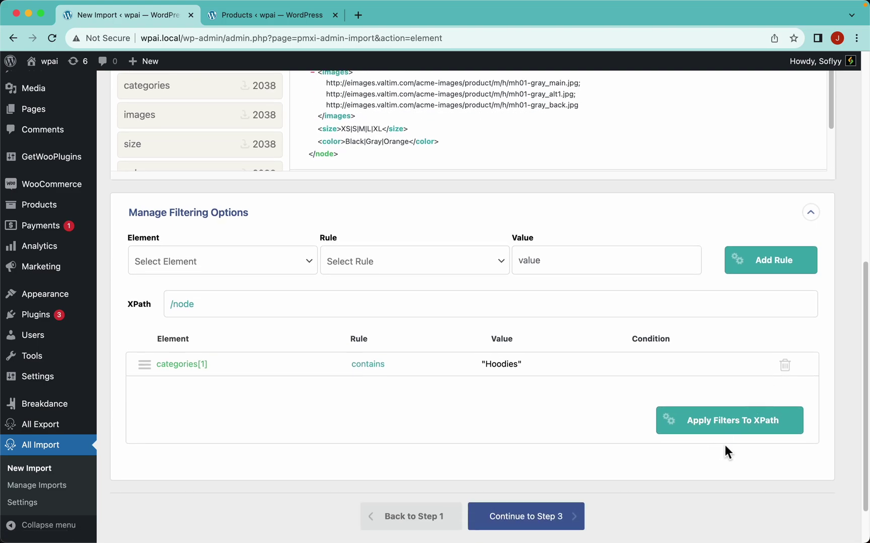
{"action": "left_click", "coordinate": [767, 431]}
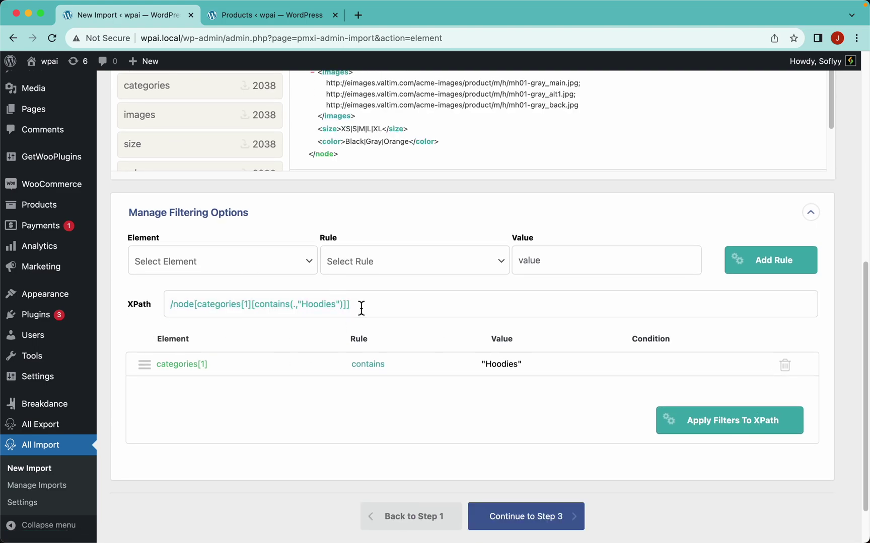
{"action": "left_click_drag", "start_coordinate": [355, 304], "coordinate": [154, 305]}
{"action": "left_click", "coordinate": [254, 336]}
Review the filtered record set and its first record, and continue to Step 3 of the import.
{"action": "scroll", "coordinate": [843, 276], "scroll_direction": "up", "scroll_amount": 10}
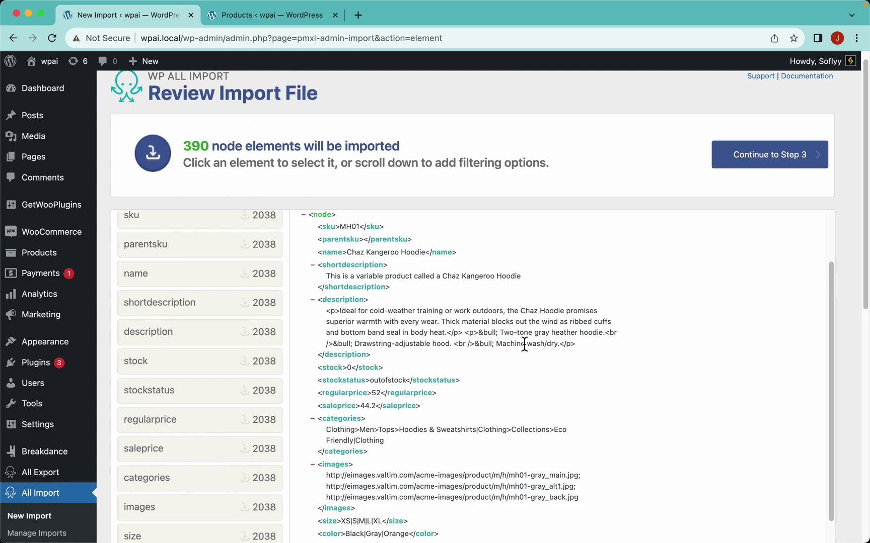
{"action": "scroll", "coordinate": [540, 374], "scroll_direction": "down", "scroll_amount": 2}
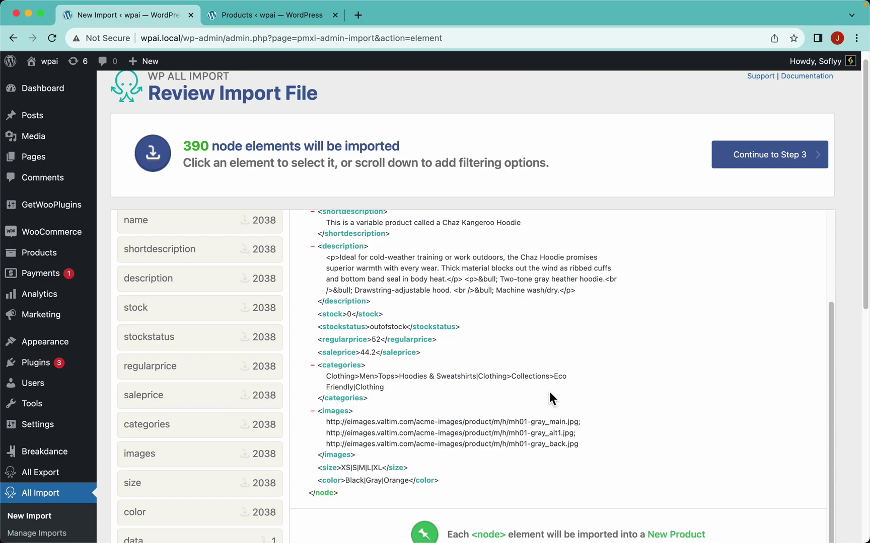
{"action": "scroll", "coordinate": [549, 393], "scroll_direction": "up", "scroll_amount": 5}
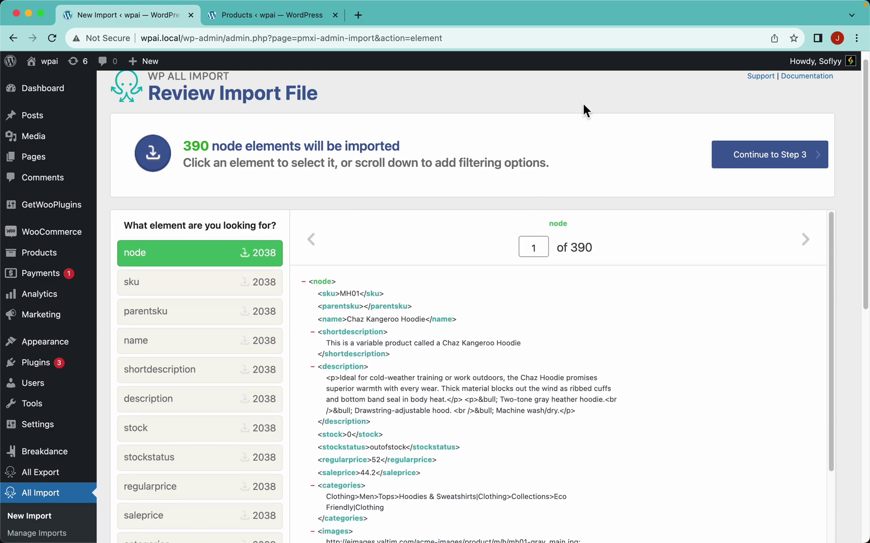
{"action": "scroll", "coordinate": [632, 161], "scroll_direction": "up", "scroll_amount": 1}
{"action": "left_click", "coordinate": [807, 171]}
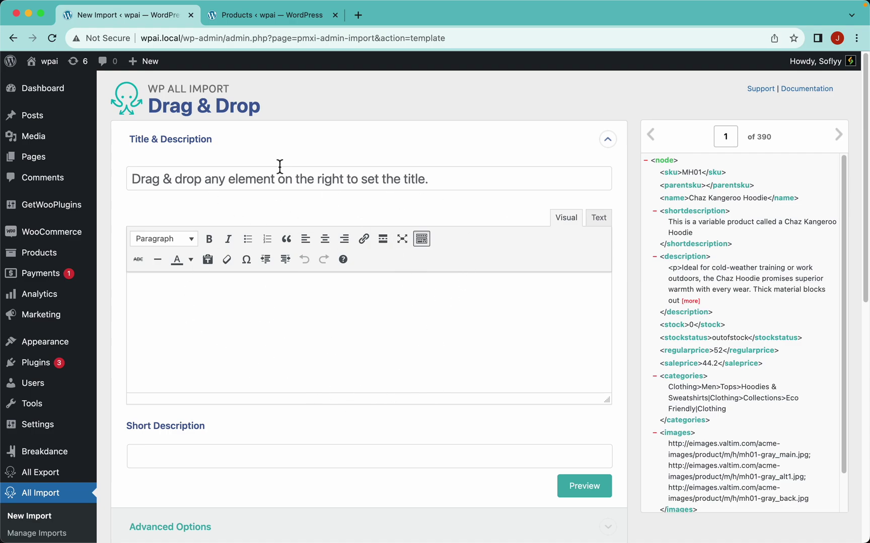
Look through the import template's sections and expand WooCommerce Add-On to view its product fields.
{"action": "scroll", "coordinate": [277, 322], "scroll_direction": "down", "scroll_amount": 2}
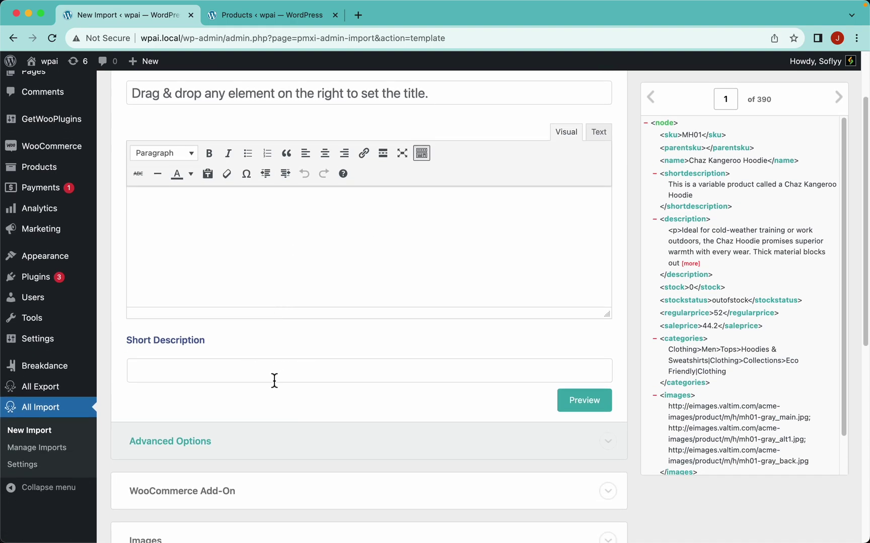
{"action": "scroll", "coordinate": [302, 380], "scroll_direction": "down", "scroll_amount": 5}
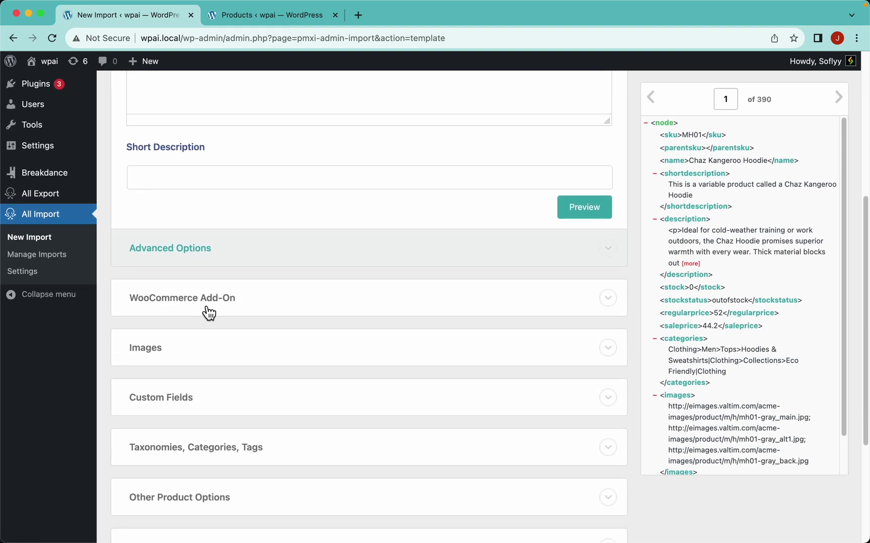
{"action": "left_click", "coordinate": [237, 309]}
{"action": "scroll", "coordinate": [342, 303], "scroll_direction": "down", "scroll_amount": 4}
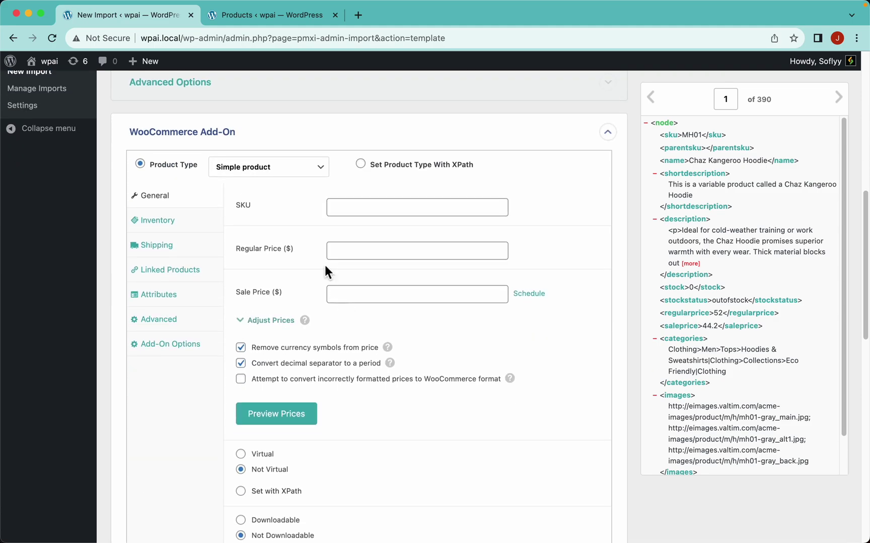
{"action": "scroll", "coordinate": [331, 241], "scroll_direction": "up", "scroll_amount": 10}
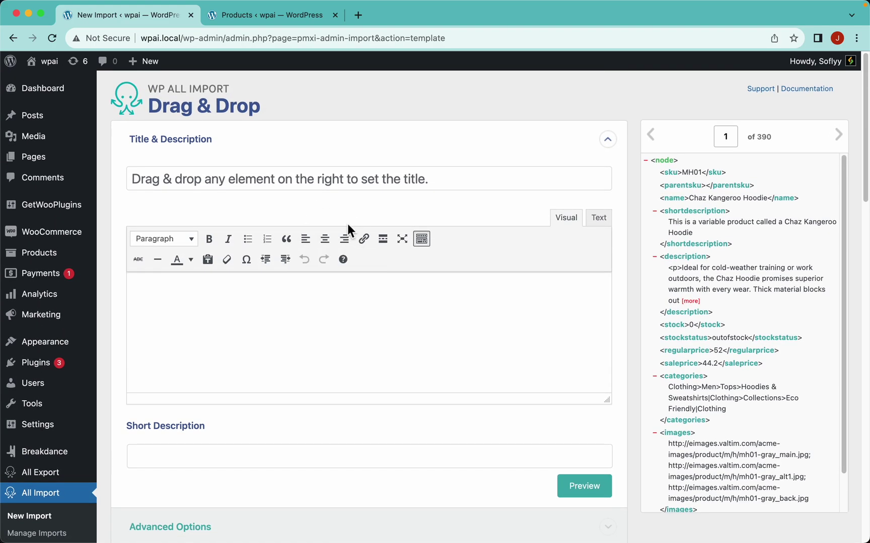
Start a blank WooCommerce product, dismiss its tutorial, and examine the form's sections for comparison with the import template.
{"action": "left_click", "coordinate": [263, 20]}
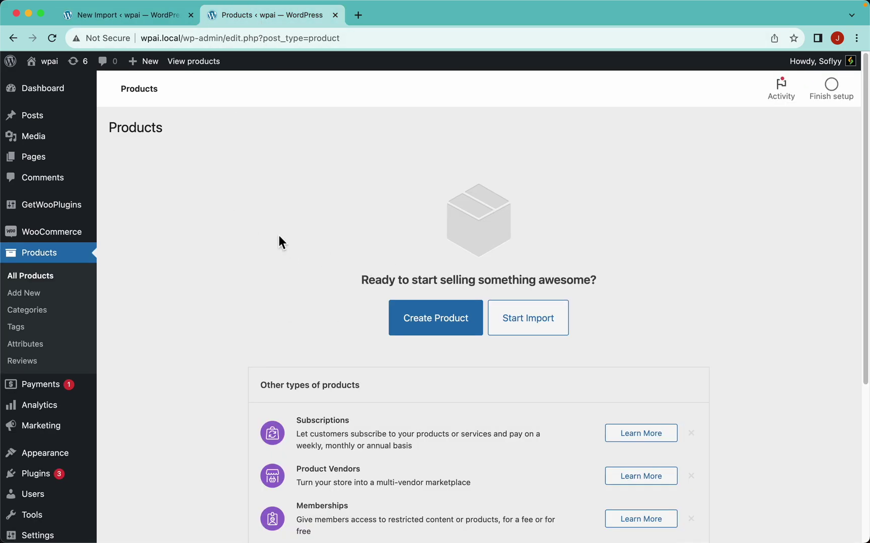
{"action": "left_click", "coordinate": [432, 325]}
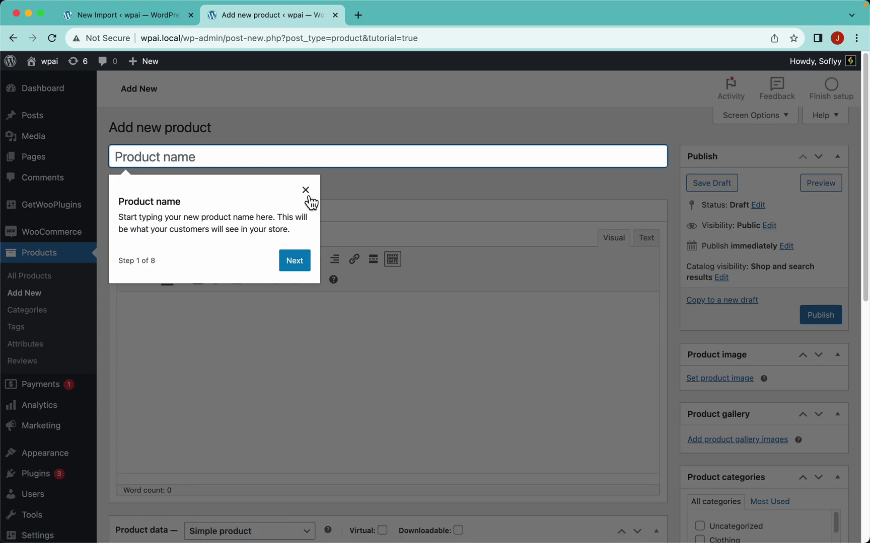
{"action": "left_click", "coordinate": [303, 190]}
{"action": "scroll", "coordinate": [303, 325], "scroll_direction": "down", "scroll_amount": 10}
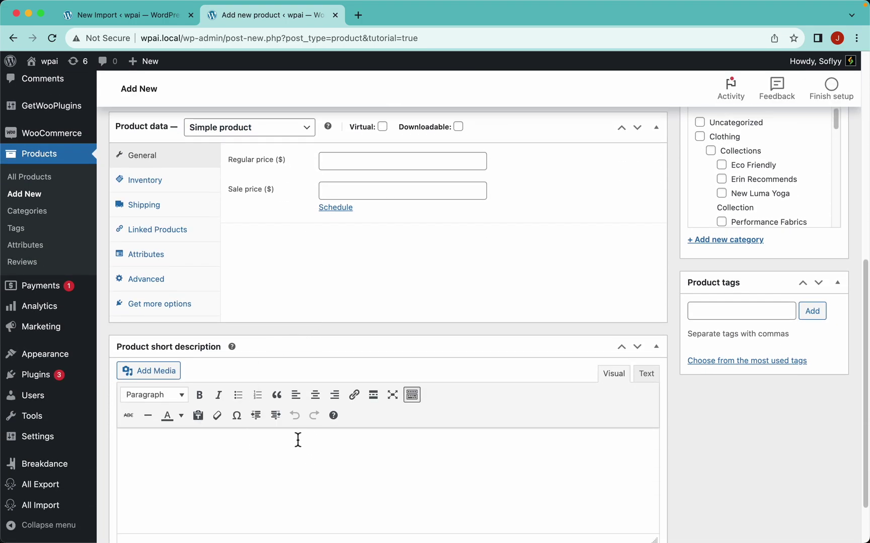
{"action": "scroll", "coordinate": [341, 441], "scroll_direction": "up", "scroll_amount": 3}
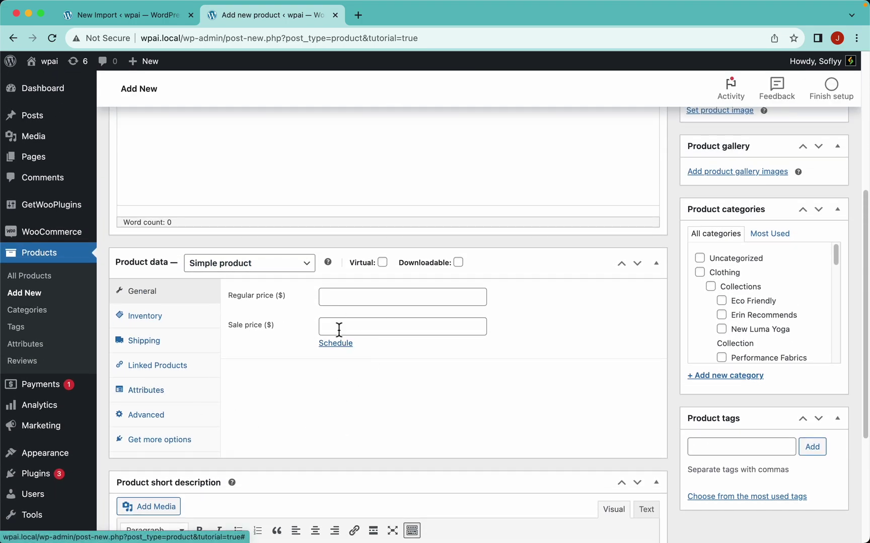
Back in the import template, map name to the title, description to the content editor, and shortdescription to Short Description.
{"action": "left_click", "coordinate": [161, 20]}
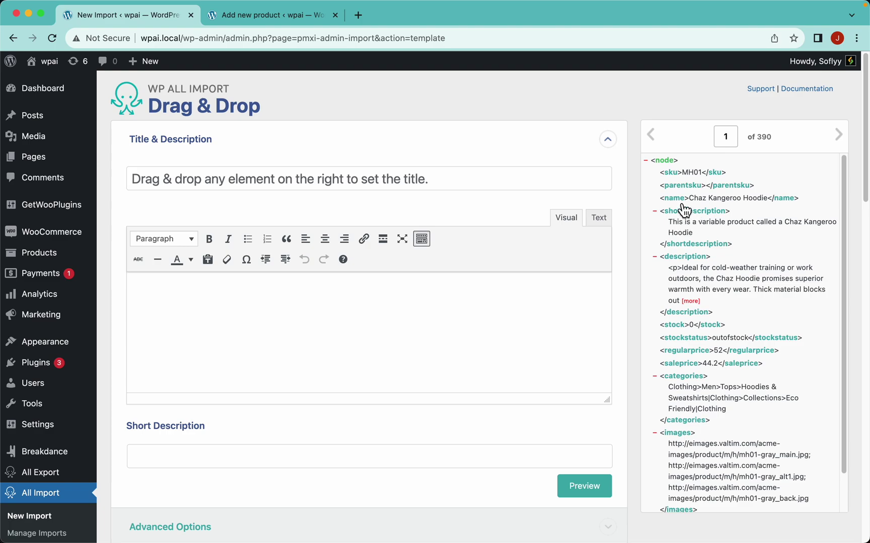
{"action": "left_click_drag", "start_coordinate": [680, 200], "coordinate": [360, 176]}
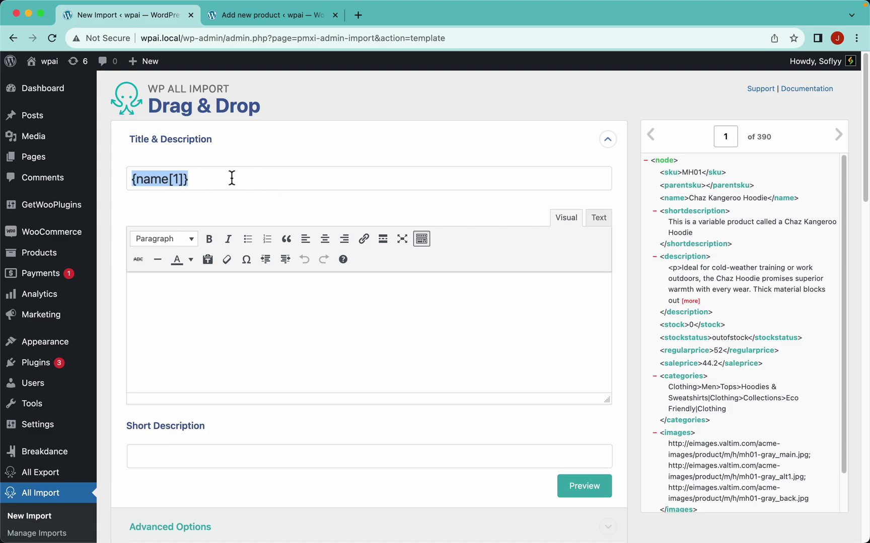
{"action": "left_click", "coordinate": [255, 200]}
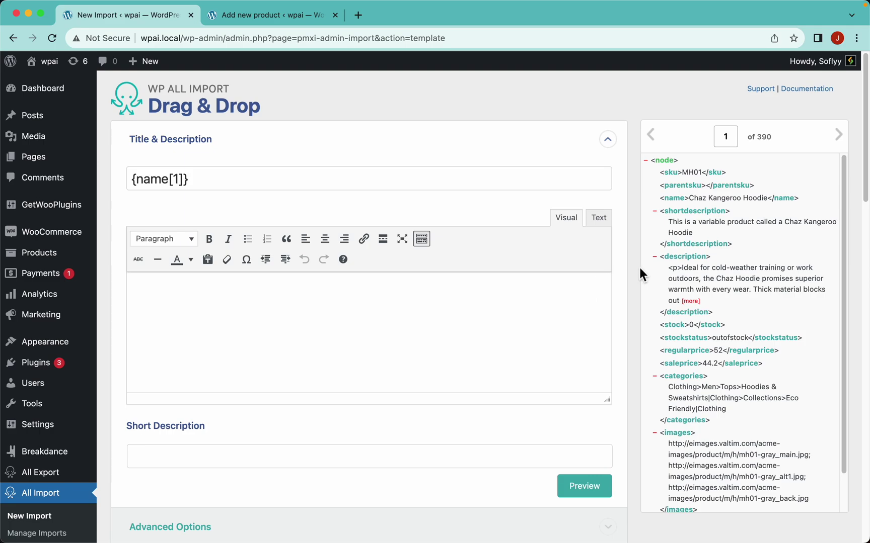
{"action": "left_click_drag", "start_coordinate": [676, 266], "coordinate": [503, 317]}
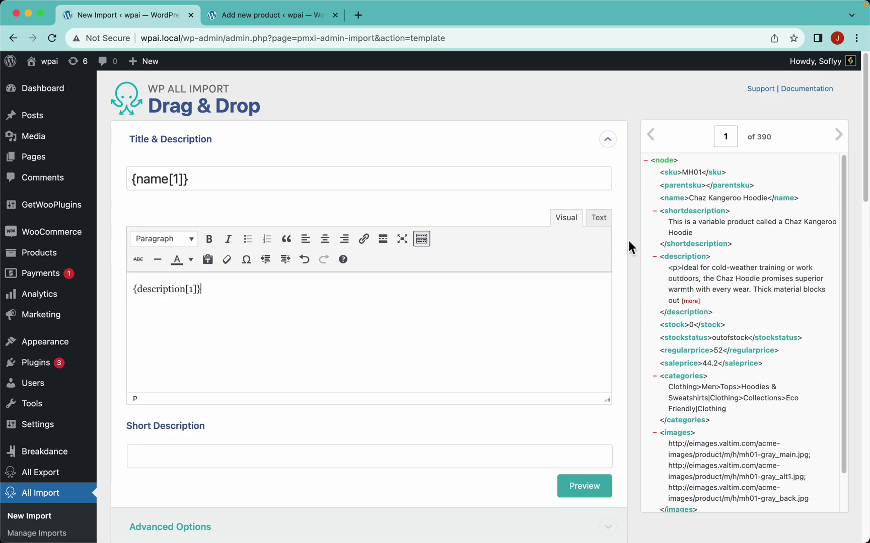
{"action": "left_click_drag", "start_coordinate": [683, 223], "coordinate": [310, 462]}
{"action": "left_click", "coordinate": [321, 459]}
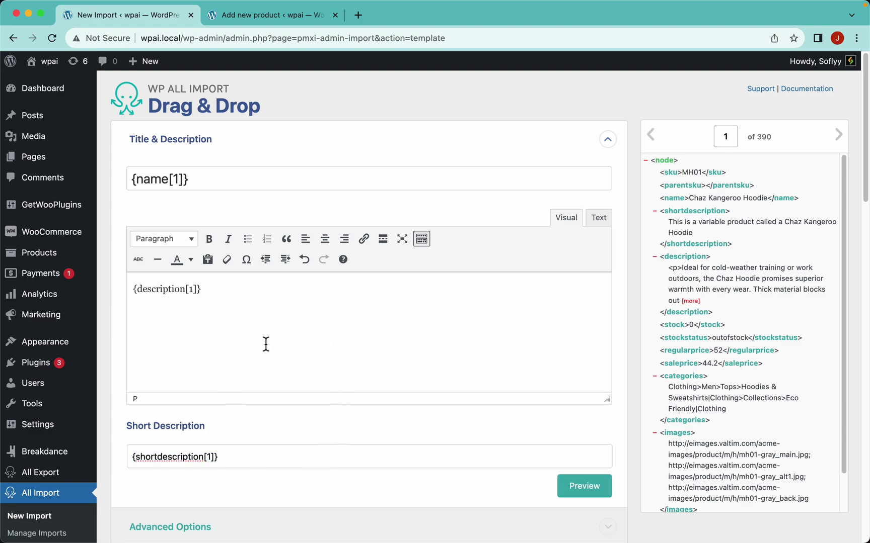
Add a line reading "SKU: {sku[1]}" below the description element and make the "SKU:" label bold.
{"action": "left_click", "coordinate": [347, 304]}
{"action": "key", "text": "Return"}
{"action": "type", "text": "SKU:"}
{"action": "left_click_drag", "start_coordinate": [673, 180], "coordinate": [218, 316]}
{"action": "left_click_drag", "start_coordinate": [155, 316], "coordinate": [124, 319]}
{"action": "left_click", "coordinate": [209, 240]}
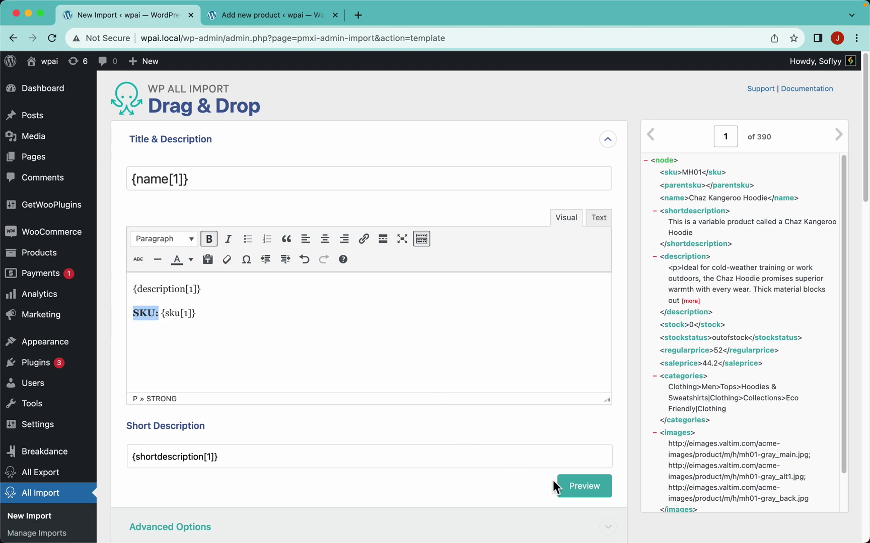
Preview the title and description mapping for the first record, and dismiss the preview.
{"action": "left_click", "coordinate": [579, 486]}
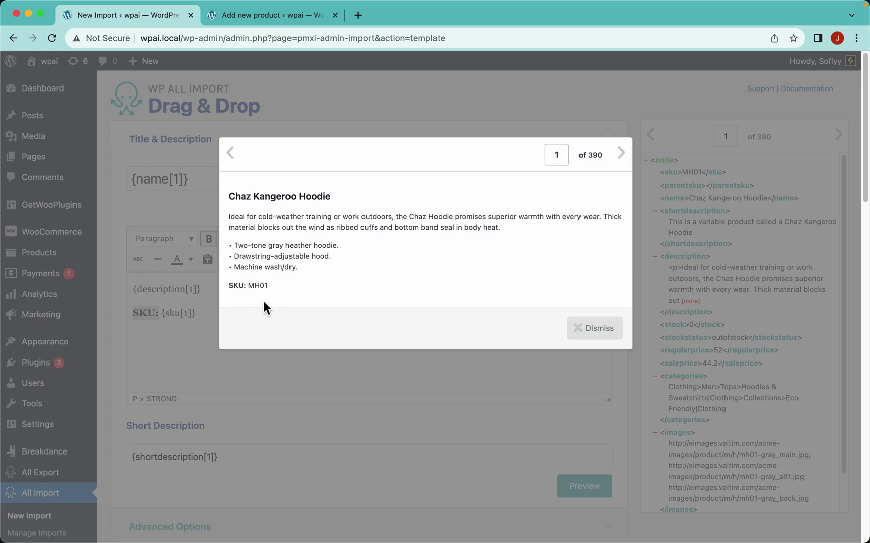
{"action": "left_click", "coordinate": [595, 338]}
{"action": "left_click", "coordinate": [498, 336]}
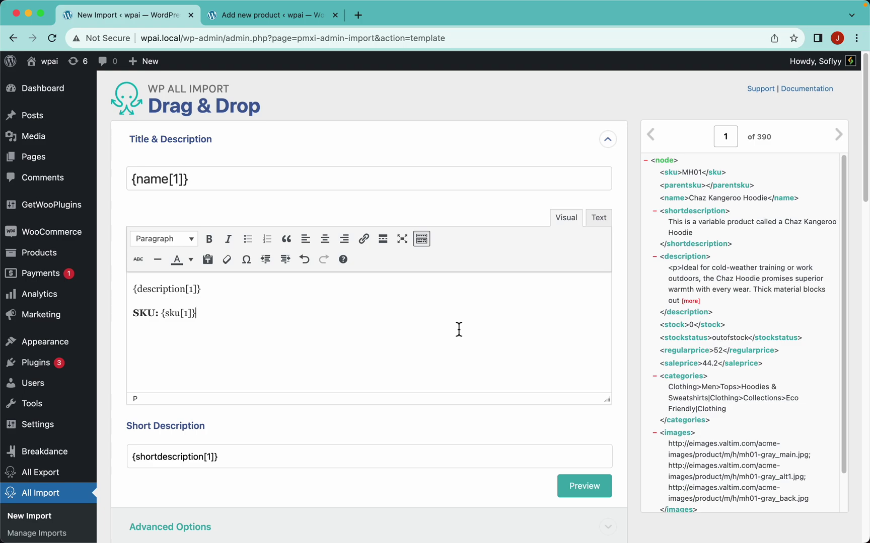
Compare the template's WooCommerce Add-On fields with the Product data section of the blank product form.
{"action": "scroll", "coordinate": [504, 355], "scroll_direction": "down", "scroll_amount": 6}
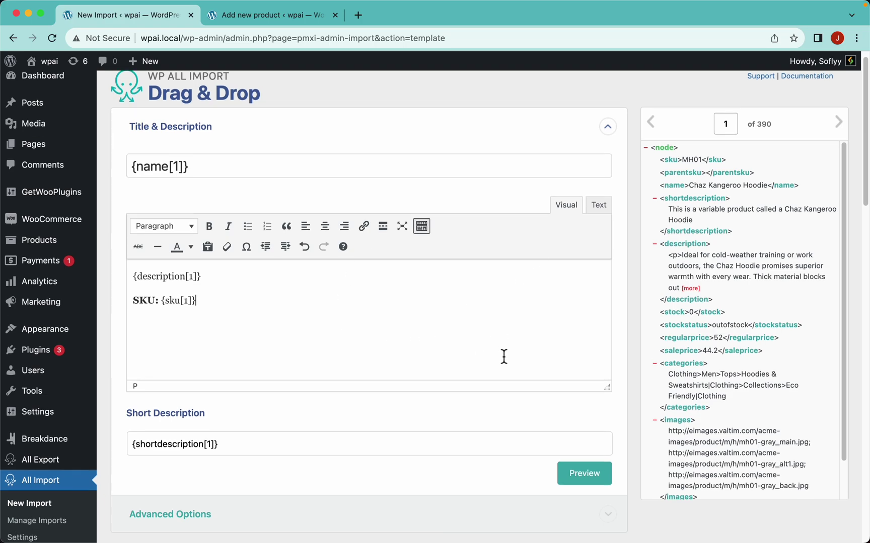
{"action": "scroll", "coordinate": [503, 354], "scroll_direction": "down", "scroll_amount": 3}
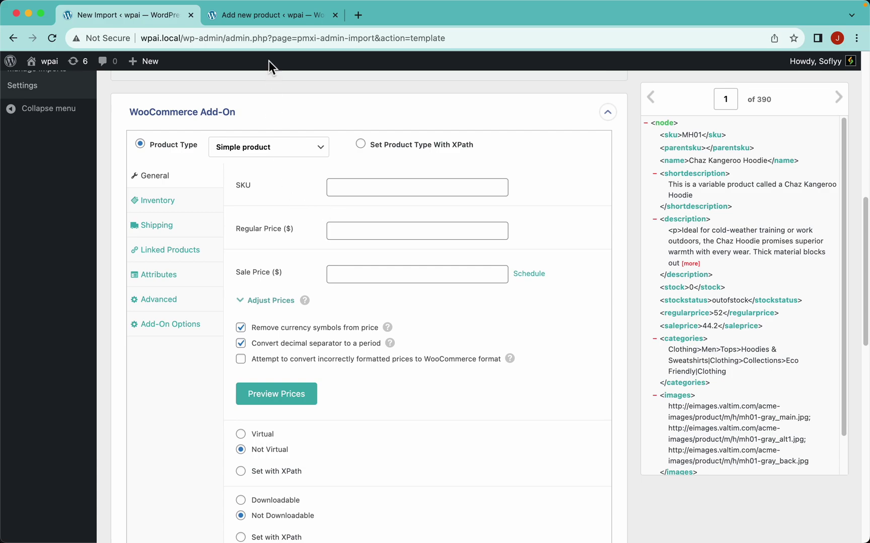
{"action": "left_click", "coordinate": [265, 19]}
{"action": "scroll", "coordinate": [302, 282], "scroll_direction": "down", "scroll_amount": 1}
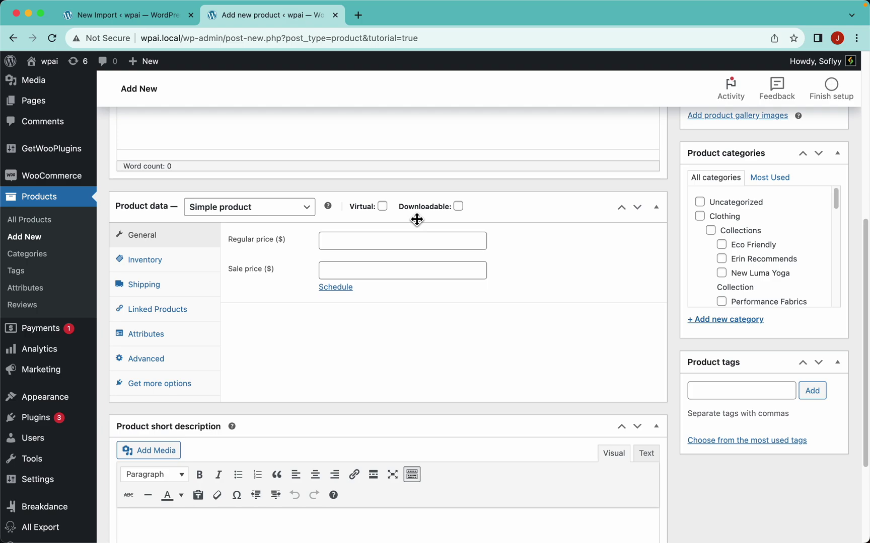
Set the import template's WooCommerce Add-On product type to Variable product.
{"action": "left_click", "coordinate": [146, 21]}
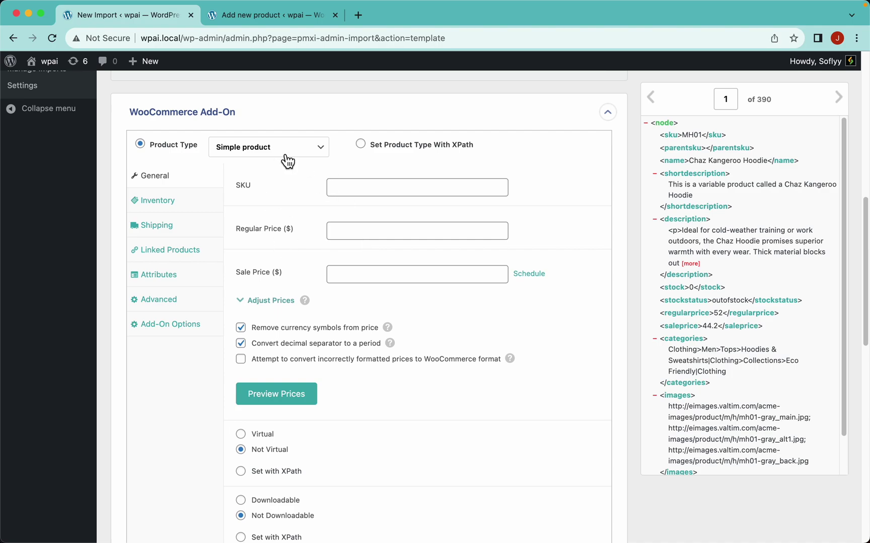
{"action": "left_click", "coordinate": [258, 149]}
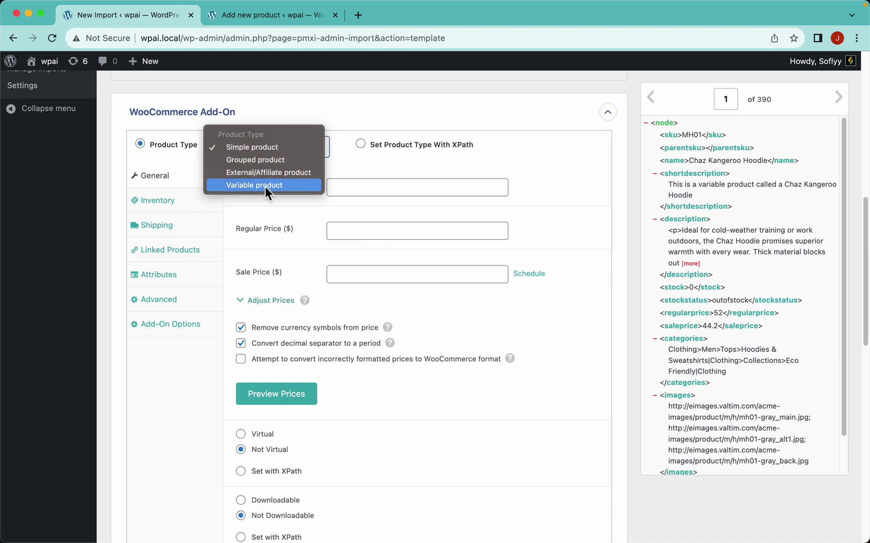
{"action": "left_click", "coordinate": [295, 186]}
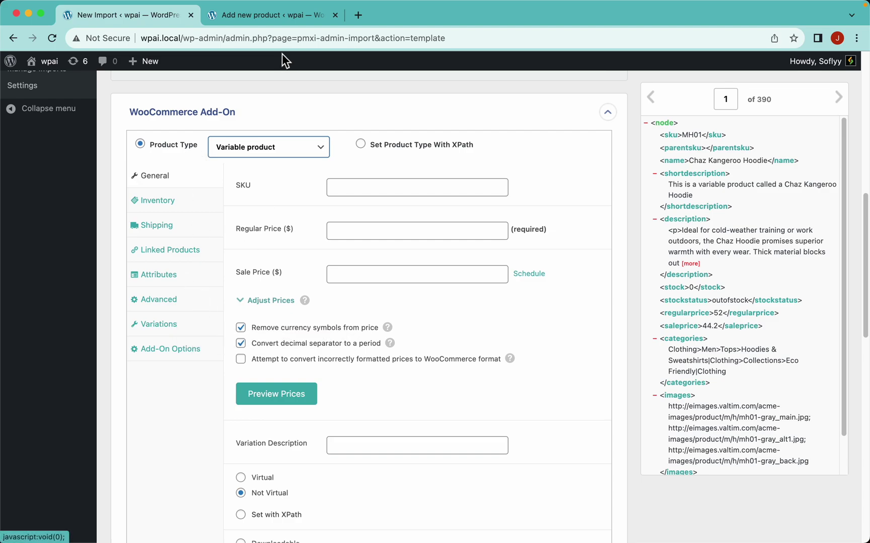
Set the blank product form's type to Variable product, compare its Product data options, and return to the import template.
{"action": "left_click", "coordinate": [265, 16]}
{"action": "left_click", "coordinate": [225, 210]}
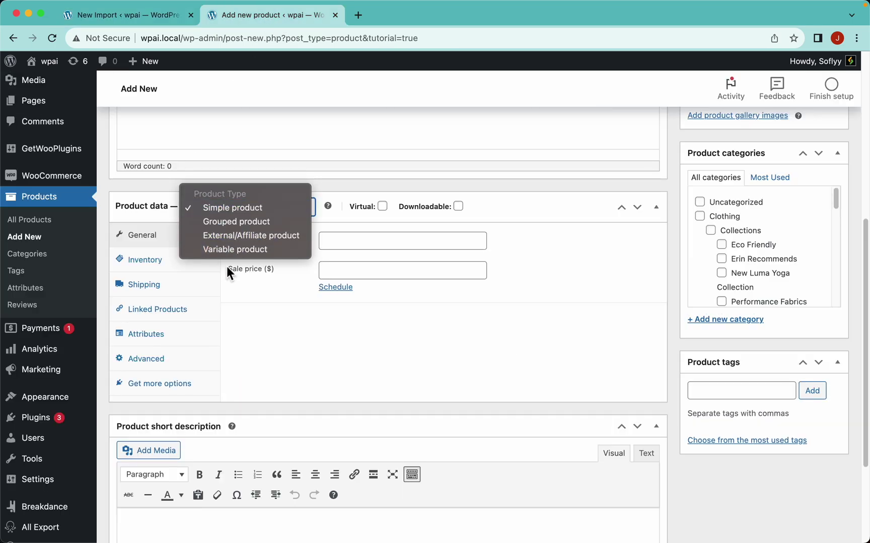
{"action": "left_click", "coordinate": [252, 249]}
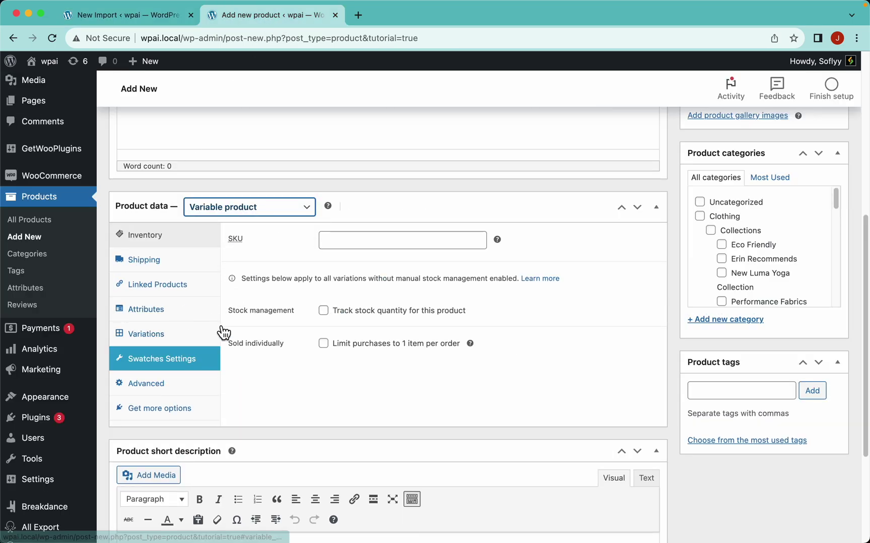
{"action": "left_click", "coordinate": [171, 18]}
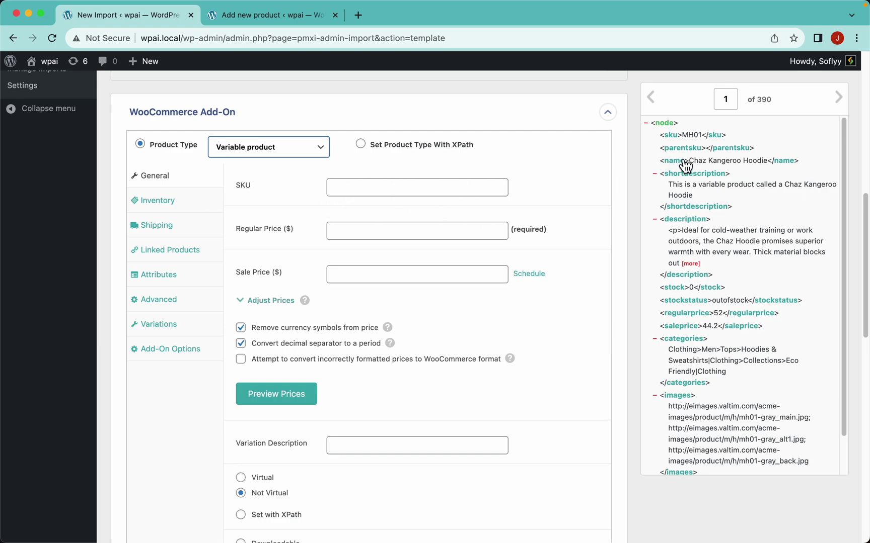
Map the SKU to {sku[1]}, Regular Price to {regularprice[1]} and Sale Price to {saleprice[1]} in the WooCommerce Add-On's General settings.
{"action": "left_click_drag", "start_coordinate": [674, 135], "coordinate": [461, 189]}
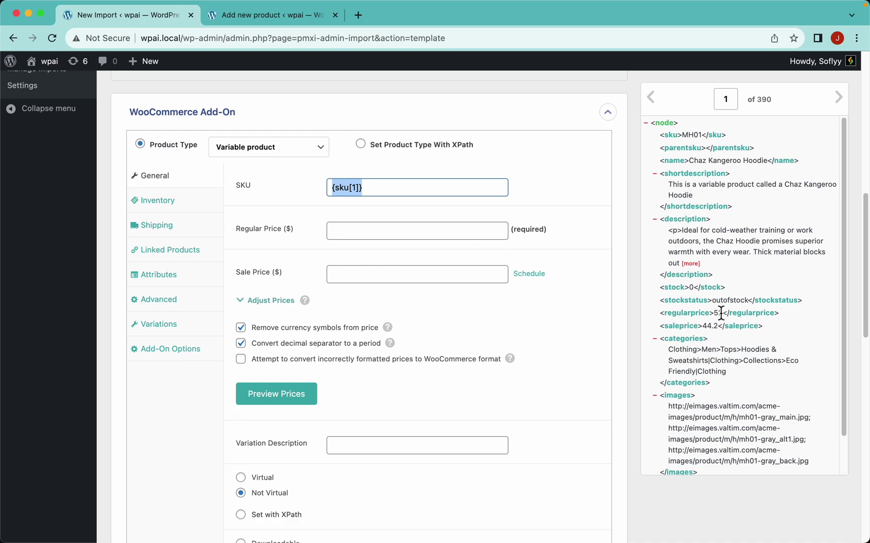
{"action": "left_click_drag", "start_coordinate": [692, 316], "coordinate": [478, 232]}
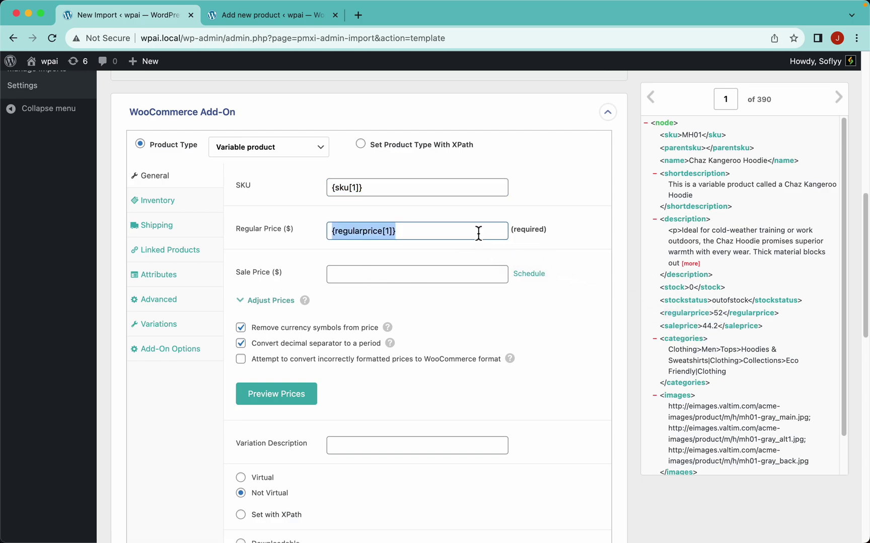
{"action": "left_click_drag", "start_coordinate": [692, 327], "coordinate": [478, 274]}
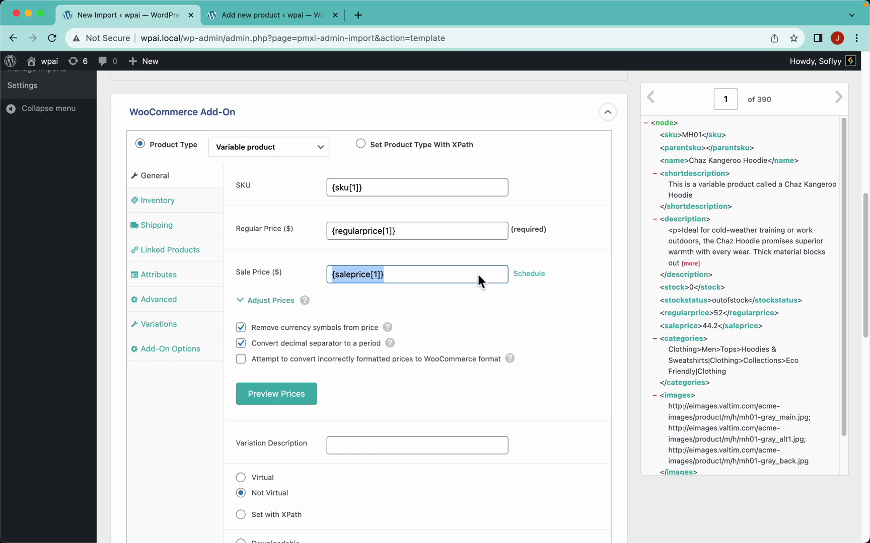
{"action": "left_click", "coordinate": [486, 294]}
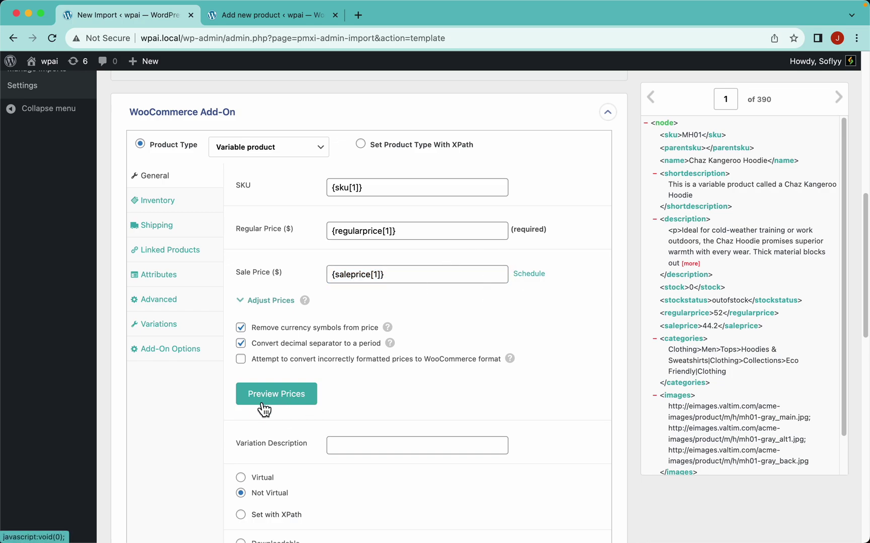
Preview the mapped prices for the first record, dismiss the preview, and review the remaining General product options.
{"action": "left_click", "coordinate": [288, 411]}
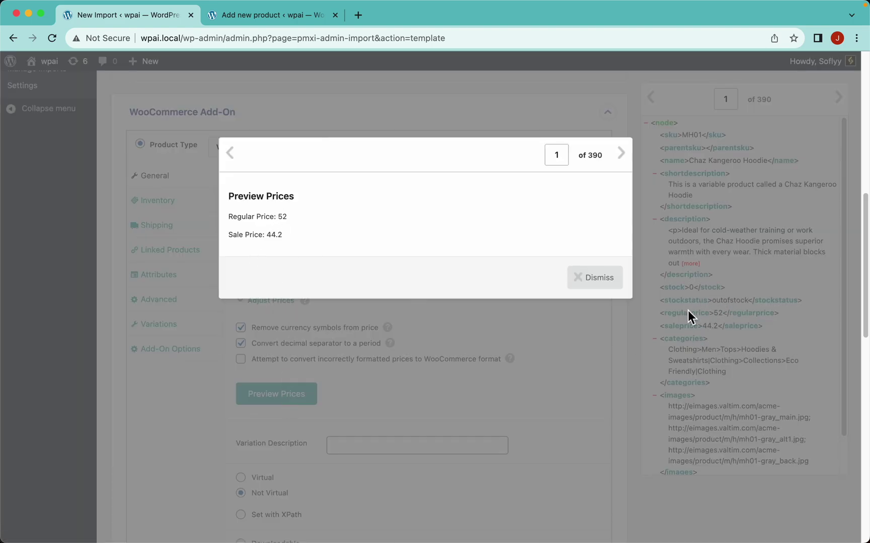
{"action": "left_click", "coordinate": [599, 279]}
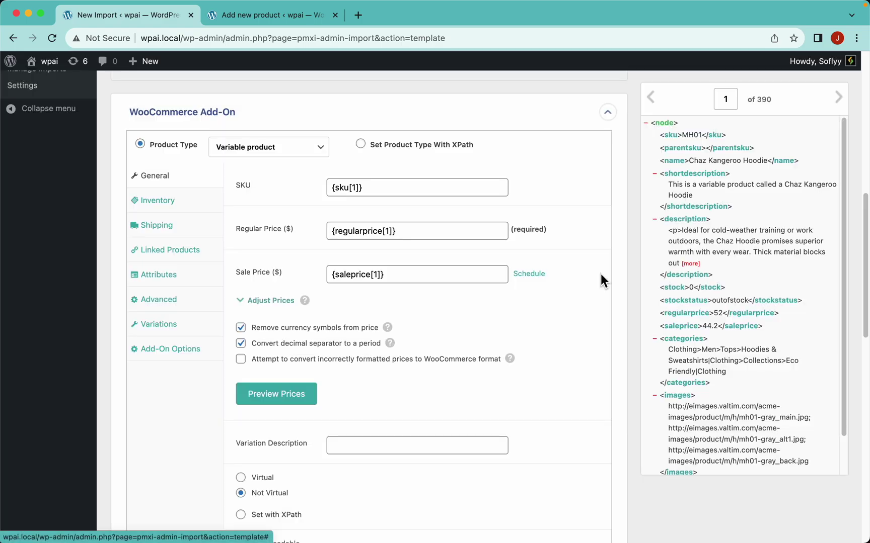
{"action": "scroll", "coordinate": [403, 390], "scroll_direction": "down", "scroll_amount": 6}
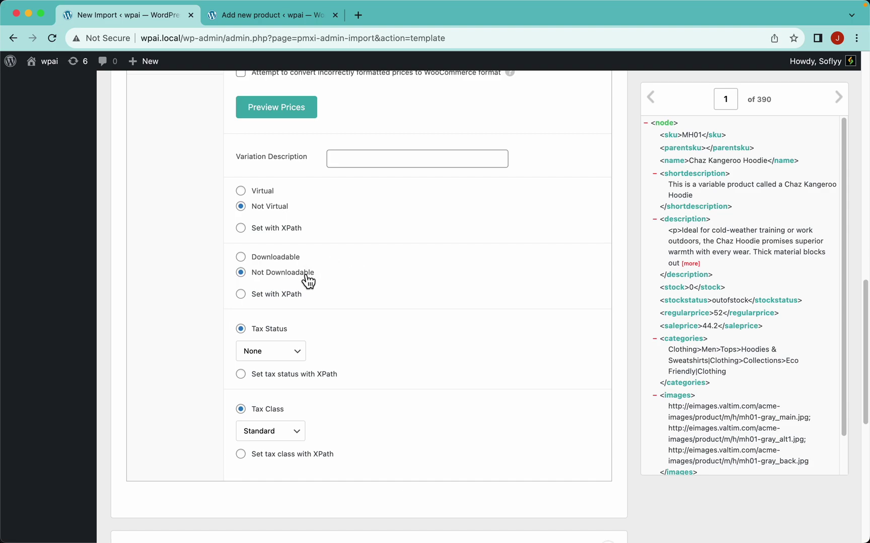
{"action": "left_click", "coordinate": [283, 208]}
{"action": "scroll", "coordinate": [371, 299], "scroll_direction": "up", "scroll_amount": 6}
{"action": "scroll", "coordinate": [371, 300], "scroll_direction": "up", "scroll_amount": 1}
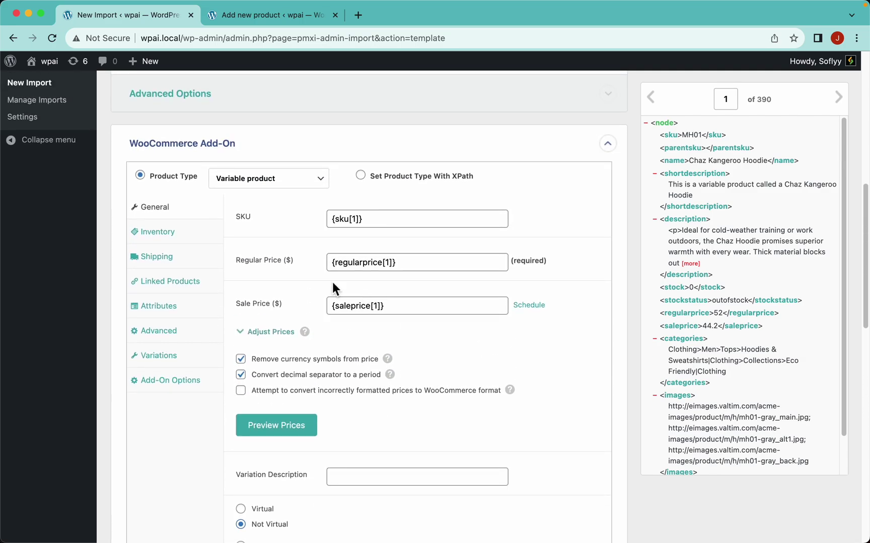
Enable stock management in the Inventory settings, map Stock Qty to {stock[1]}, and set the low stock threshold to 2.
{"action": "left_click", "coordinate": [195, 244]}
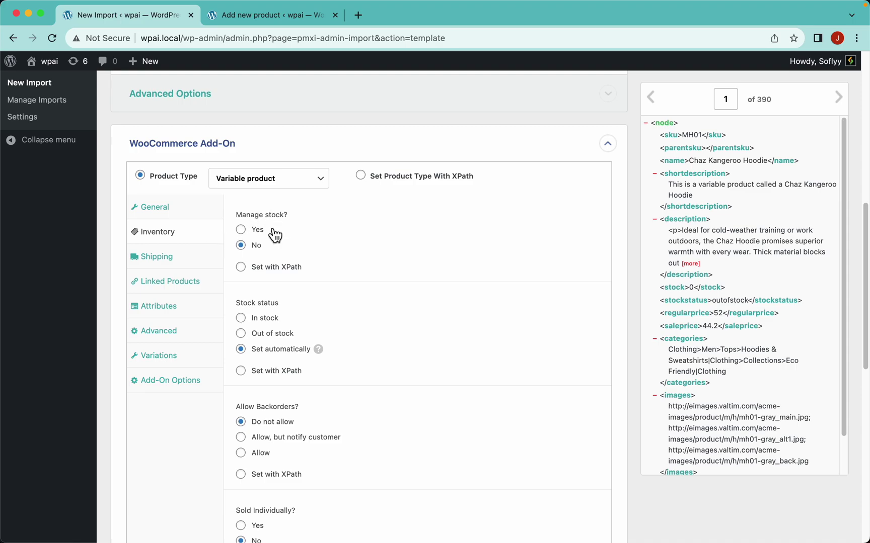
{"action": "scroll", "coordinate": [701, 292], "scroll_direction": "up", "scroll_amount": 5}
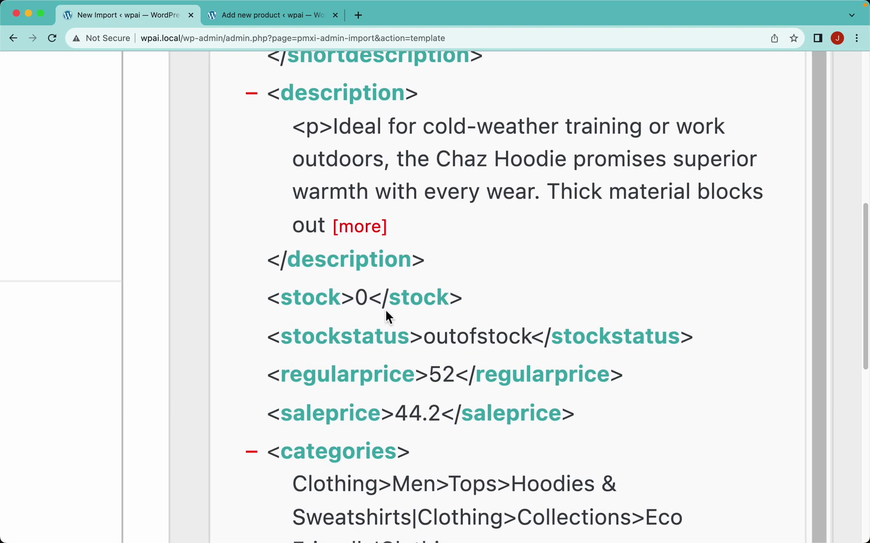
{"action": "scroll", "coordinate": [416, 312], "scroll_direction": "down", "scroll_amount": 5}
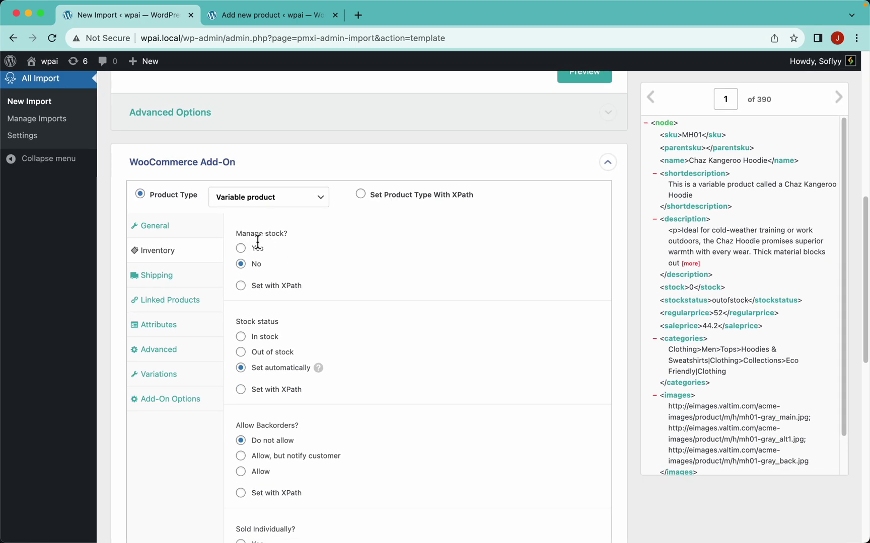
{"action": "left_click", "coordinate": [247, 253]}
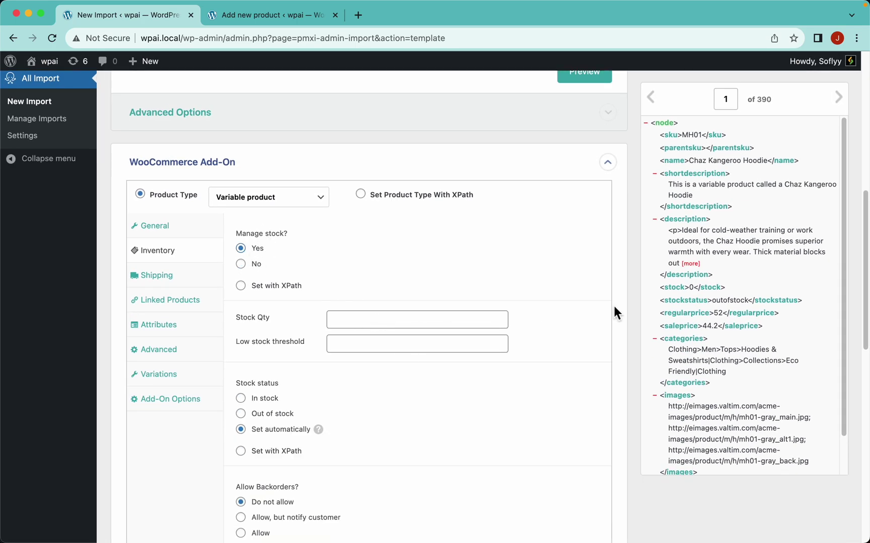
{"action": "left_click_drag", "start_coordinate": [687, 296], "coordinate": [394, 322]}
{"action": "left_click", "coordinate": [402, 352]}
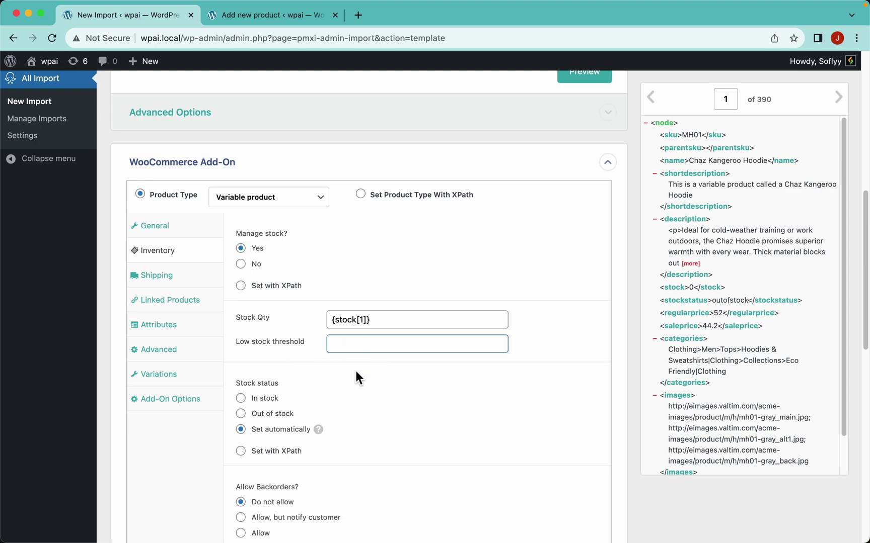
{"action": "type", "text": "2"}
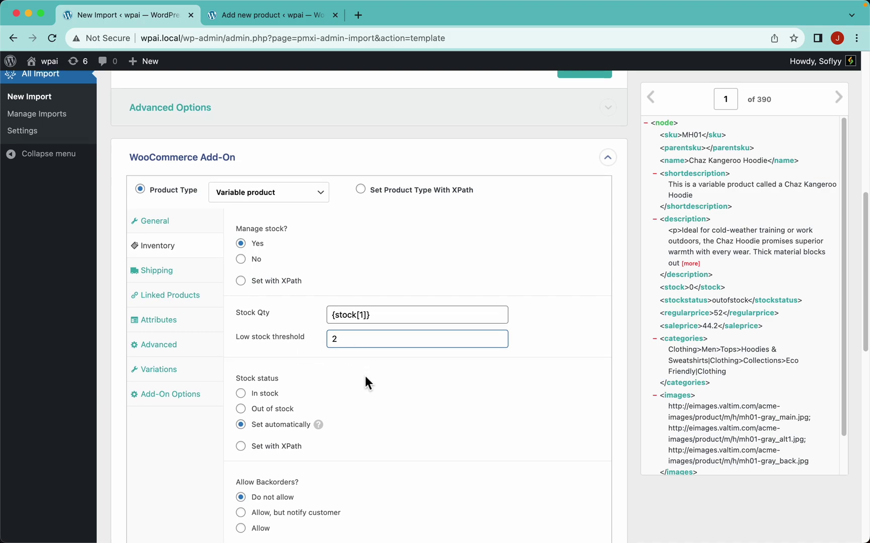
Check the help for automatic stock status, and change the Stock status option to Set with XPath.
{"action": "scroll", "coordinate": [365, 376], "scroll_direction": "down", "scroll_amount": 3}
{"action": "mouse_move", "coordinate": [322, 348]}
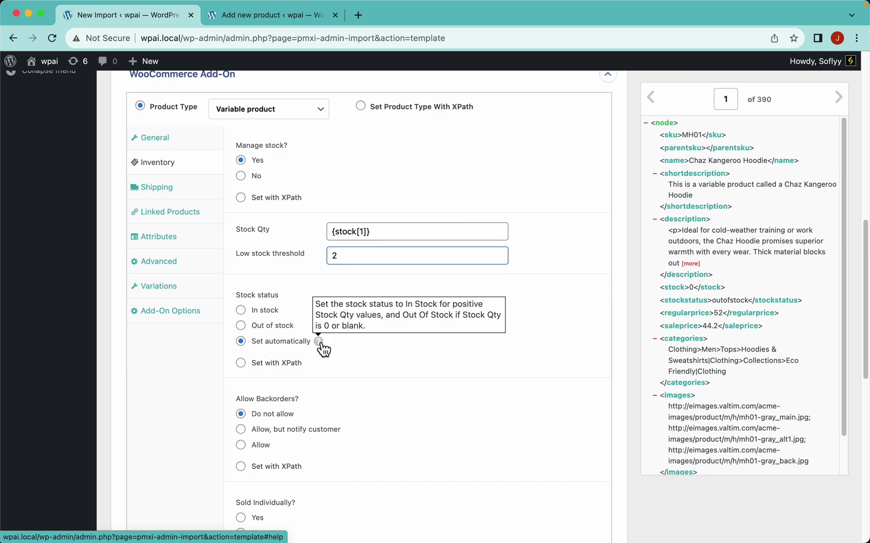
{"action": "double_click", "coordinate": [736, 301]}
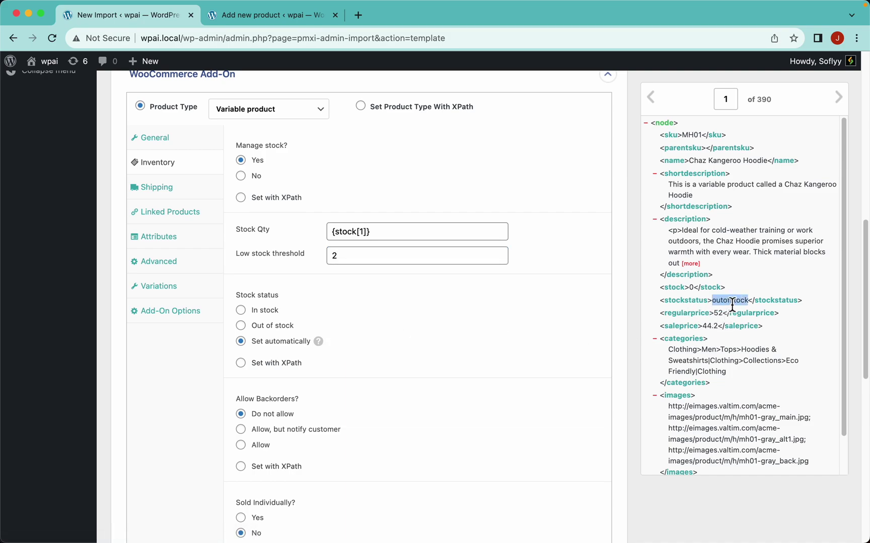
{"action": "left_click", "coordinate": [732, 304]}
{"action": "left_click", "coordinate": [289, 370]}
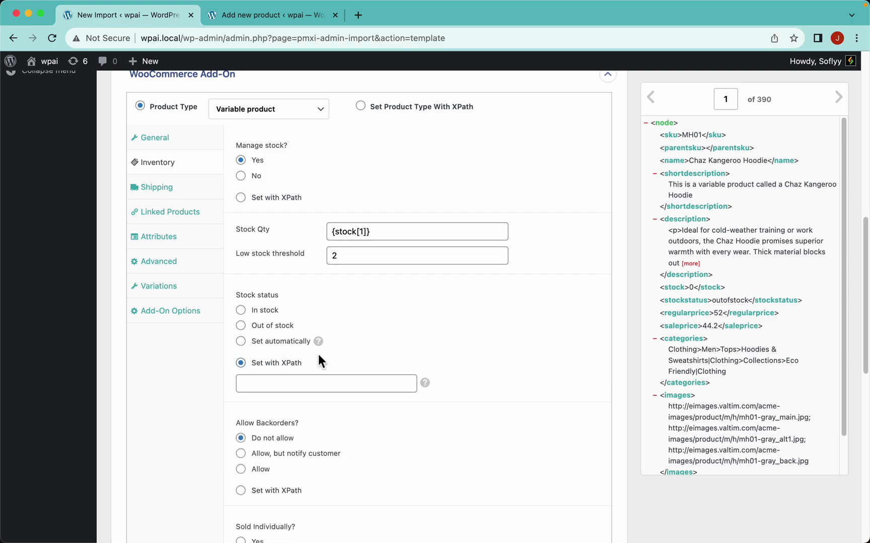
Compare the stockstatus values of the first two records, and map {stockstatus[1]} to the Stock status XPath field.
{"action": "mouse_move", "coordinate": [426, 385]}
{"action": "scroll", "coordinate": [723, 318], "scroll_direction": "up", "scroll_amount": 5}
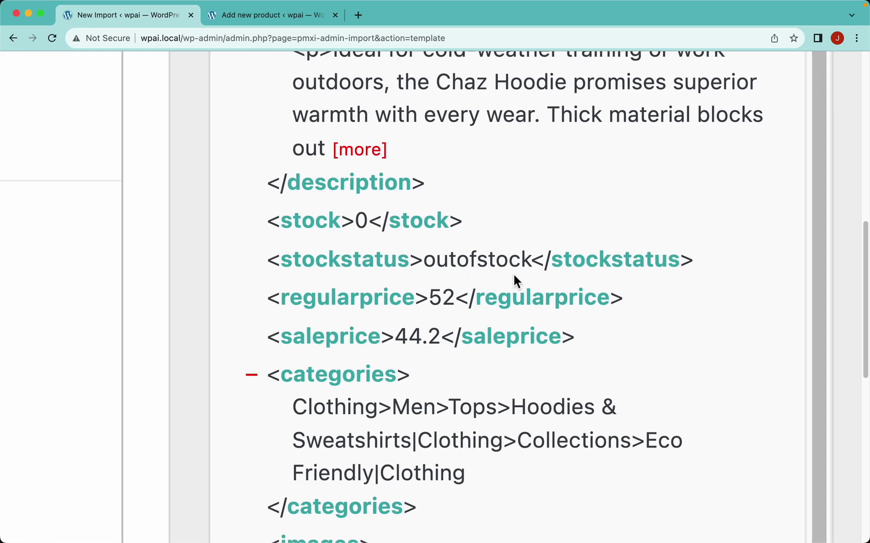
{"action": "scroll", "coordinate": [514, 274], "scroll_direction": "down", "scroll_amount": 5}
{"action": "left_click", "coordinate": [839, 100]}
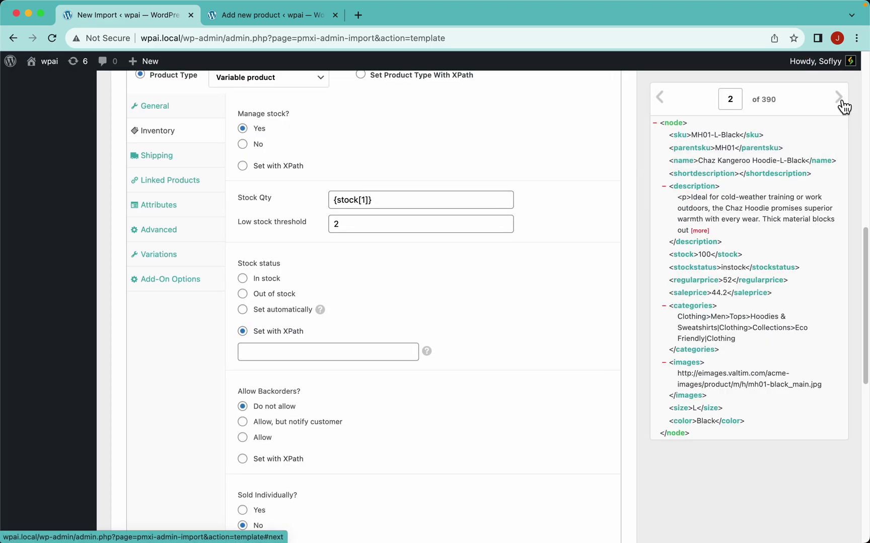
{"action": "scroll", "coordinate": [736, 268], "scroll_direction": "up", "scroll_amount": 5}
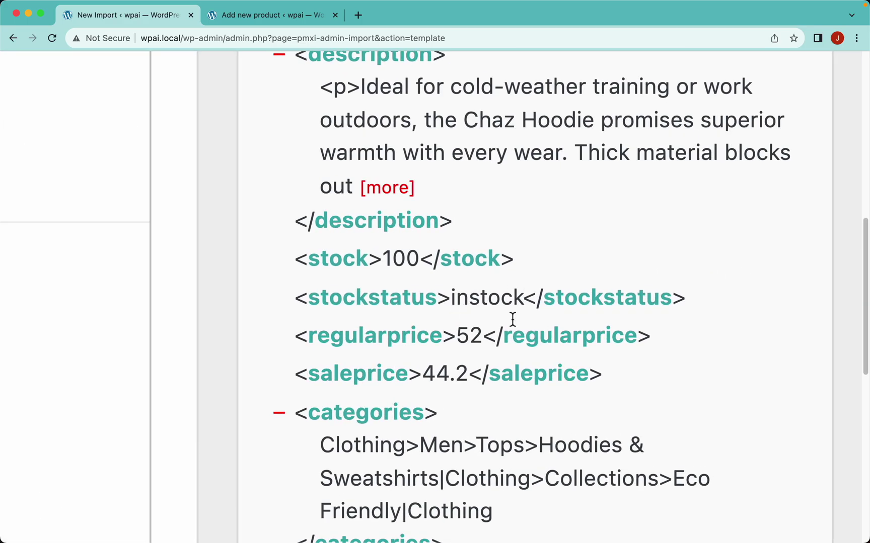
{"action": "scroll", "coordinate": [501, 307], "scroll_direction": "down", "scroll_amount": 5}
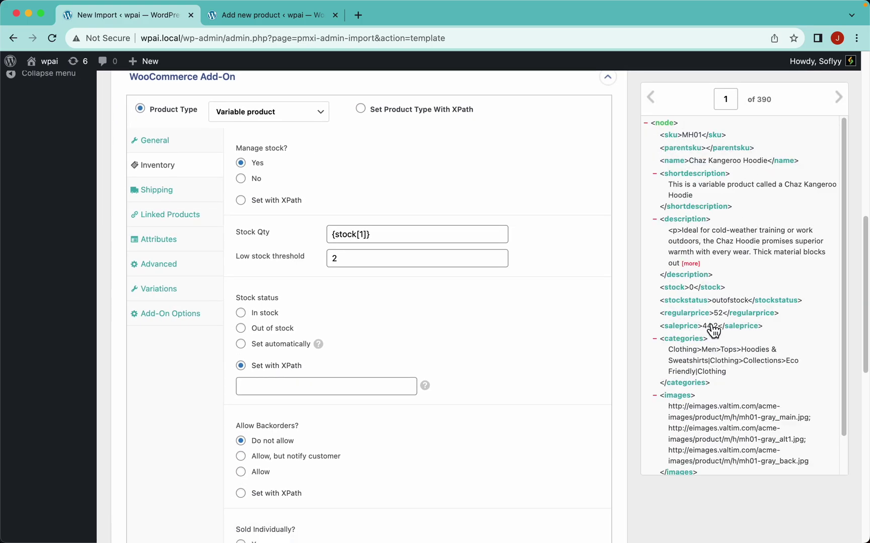
{"action": "left_click_drag", "start_coordinate": [688, 302], "coordinate": [305, 385]}
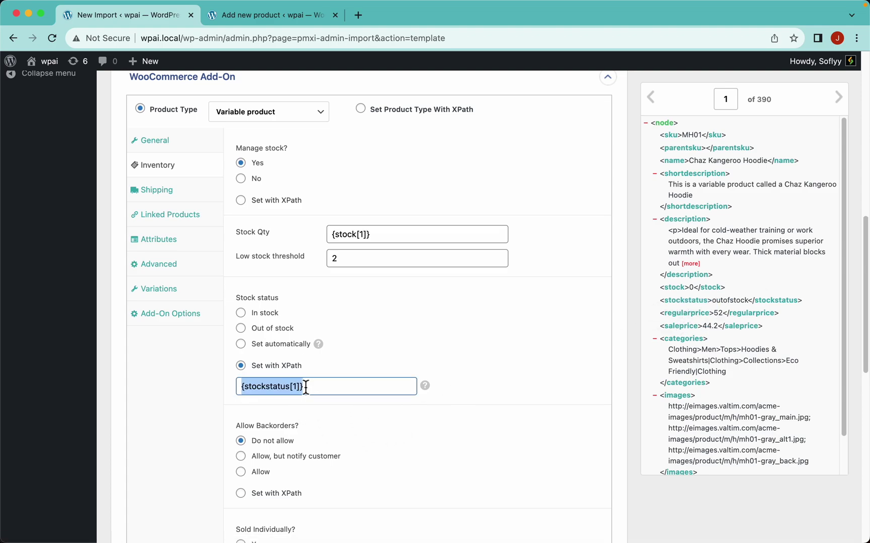
Review the backorder and sold-individually options, and compare the Shipping and Linked Products fields with the elements in the import data.
{"action": "scroll", "coordinate": [450, 373], "scroll_direction": "down", "scroll_amount": 5}
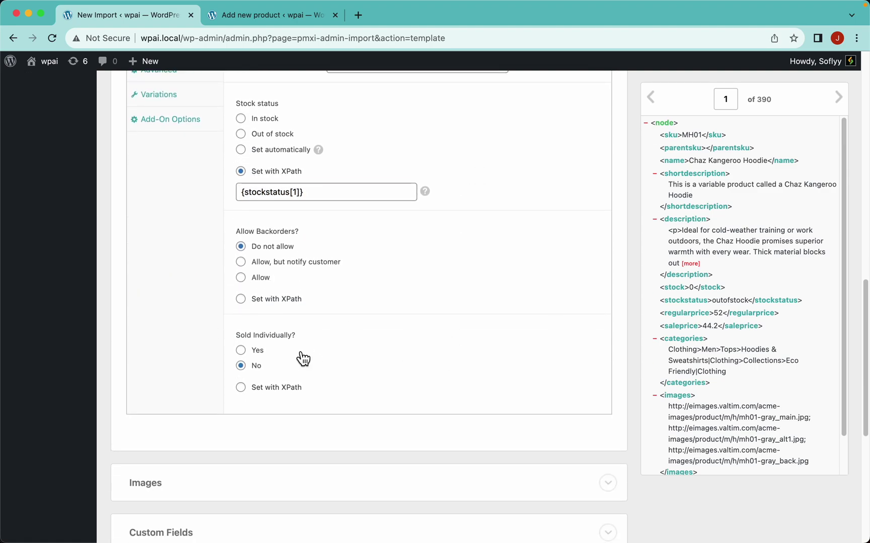
{"action": "scroll", "coordinate": [183, 246], "scroll_direction": "up", "scroll_amount": 6}
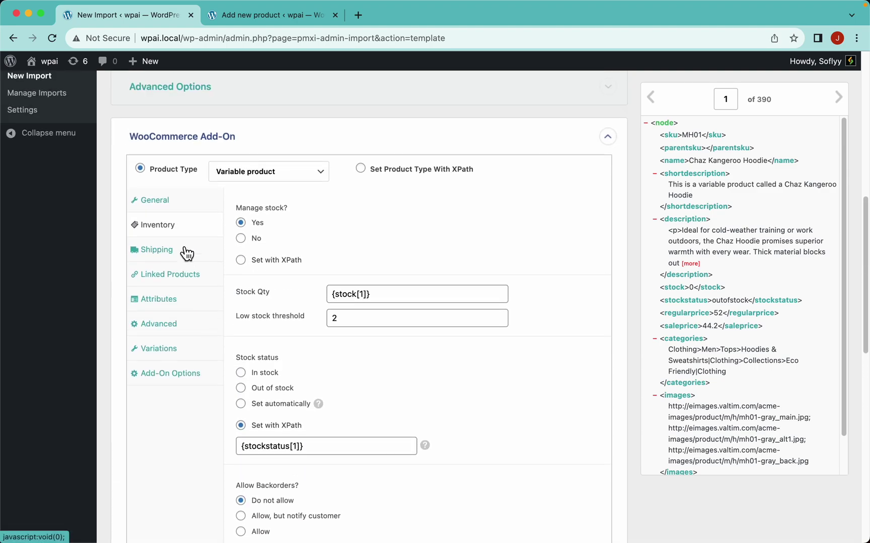
{"action": "left_click", "coordinate": [184, 254]}
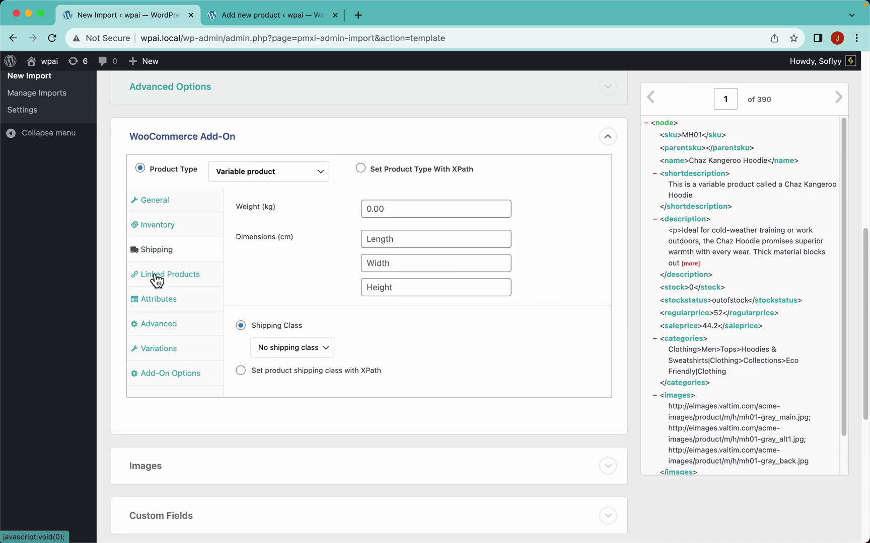
{"action": "left_click", "coordinate": [188, 280]}
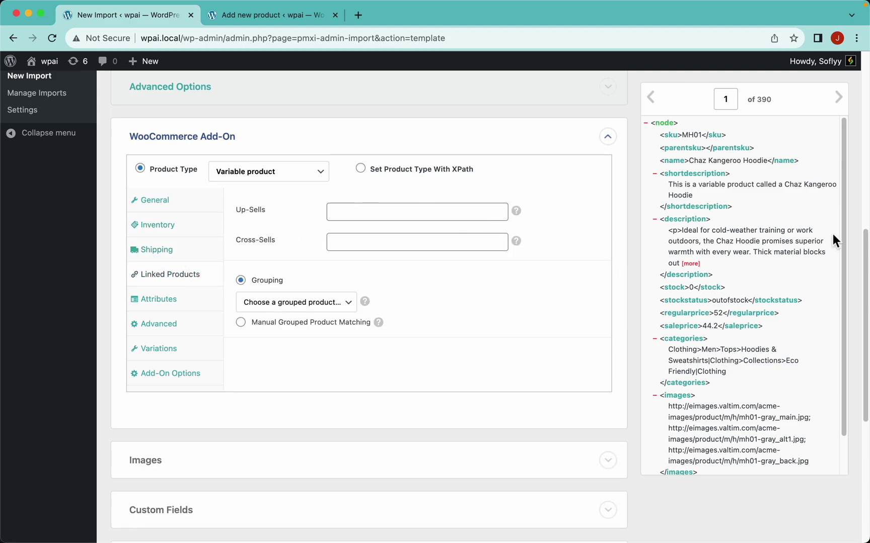
{"action": "scroll", "coordinate": [843, 222], "scroll_direction": "down", "scroll_amount": 2}
{"action": "scroll", "coordinate": [823, 252], "scroll_direction": "up", "scroll_amount": 2}
{"action": "scroll", "coordinate": [828, 304], "scroll_direction": "down", "scroll_amount": 2}
{"action": "scroll", "coordinate": [821, 226], "scroll_direction": "up", "scroll_amount": 2}
Add a second product attribute, naming the two Size and Color with the values {size[1]} and {color[1]}.
{"action": "left_click", "coordinate": [185, 307]}
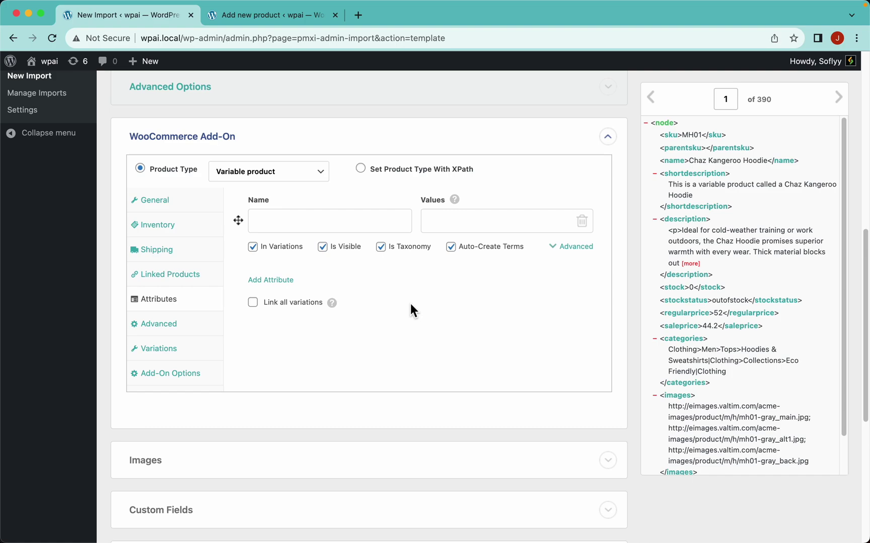
{"action": "scroll", "coordinate": [842, 273], "scroll_direction": "down", "scroll_amount": 2}
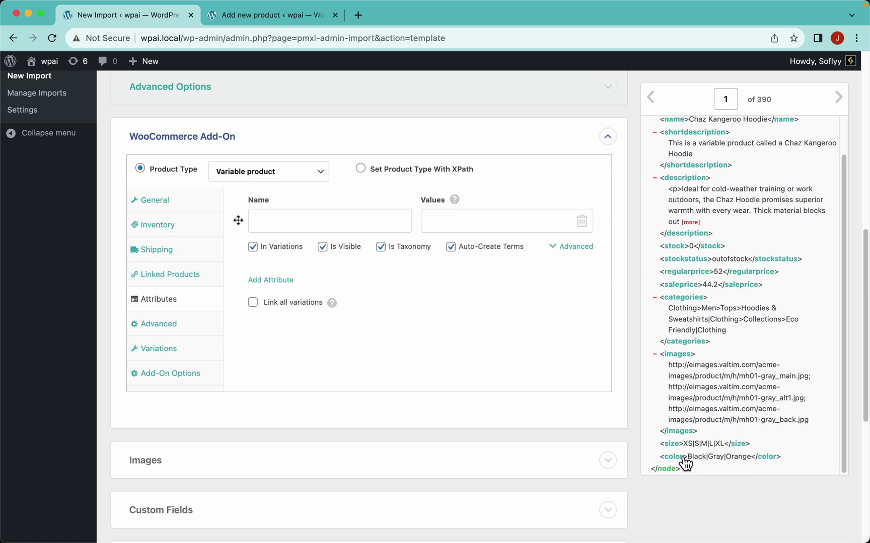
{"action": "left_click", "coordinate": [281, 281]}
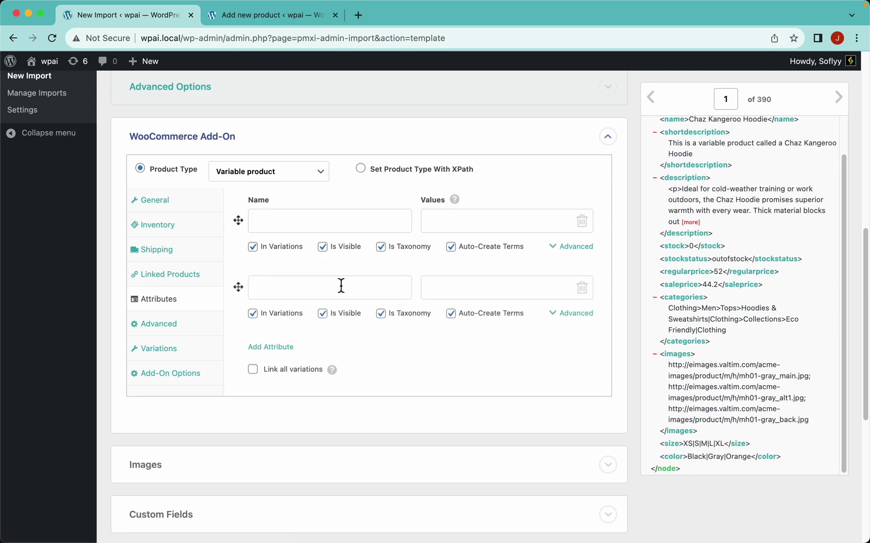
{"action": "type", "text": "Size"}
{"action": "left_click", "coordinate": [295, 288]}
{"action": "type", "text": "Color"}
{"action": "left_click_drag", "start_coordinate": [679, 445], "coordinate": [489, 281]}
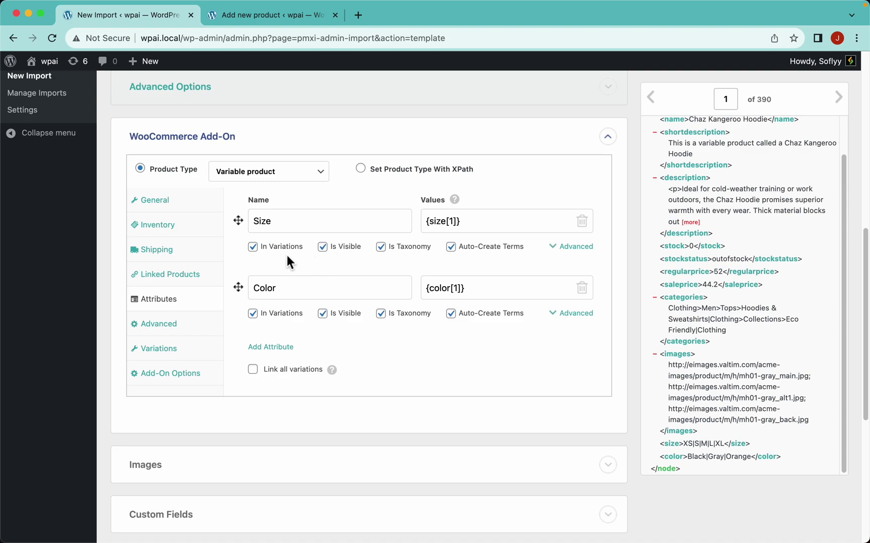
Try the Set with XPath visibility option in the Size attribute's advanced settings, and restore Is Visible.
{"action": "left_click", "coordinate": [581, 247]}
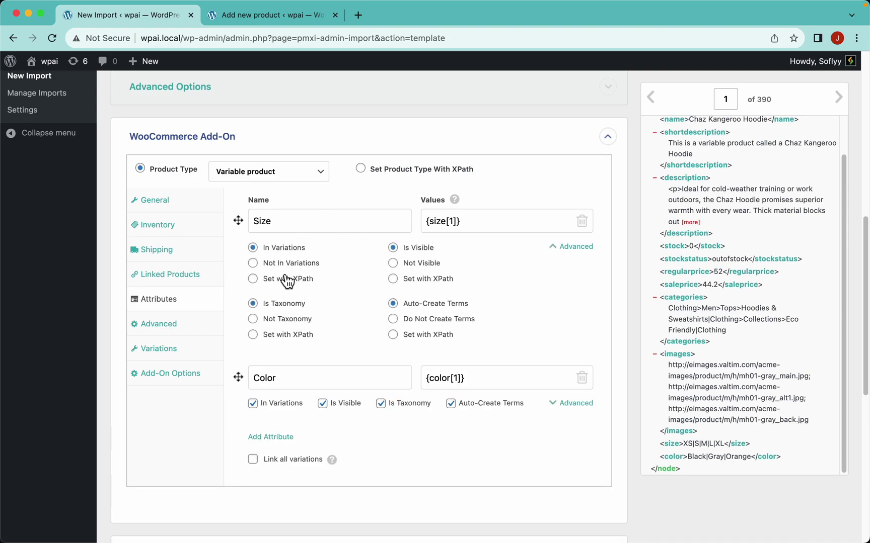
{"action": "left_click", "coordinate": [393, 279]}
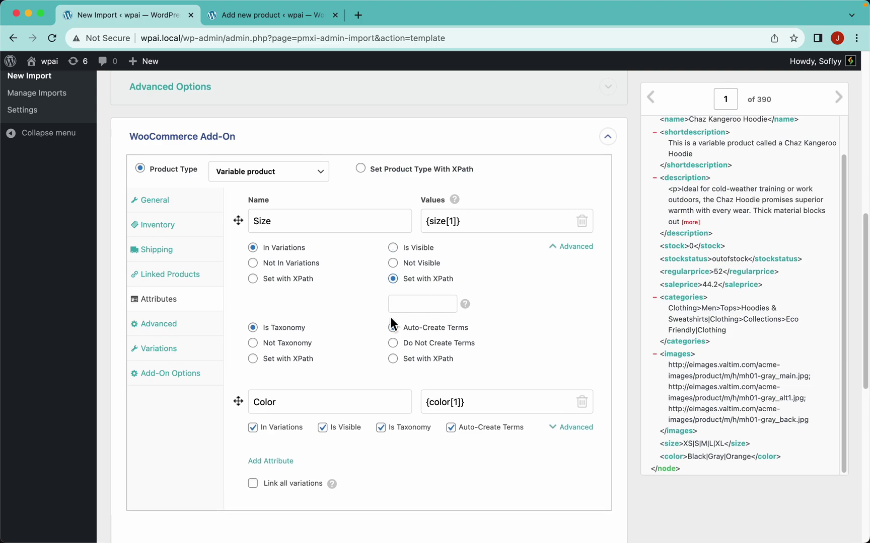
{"action": "left_click", "coordinate": [393, 248]}
{"action": "scroll", "coordinate": [561, 246], "scroll_direction": "down", "scroll_amount": 1}
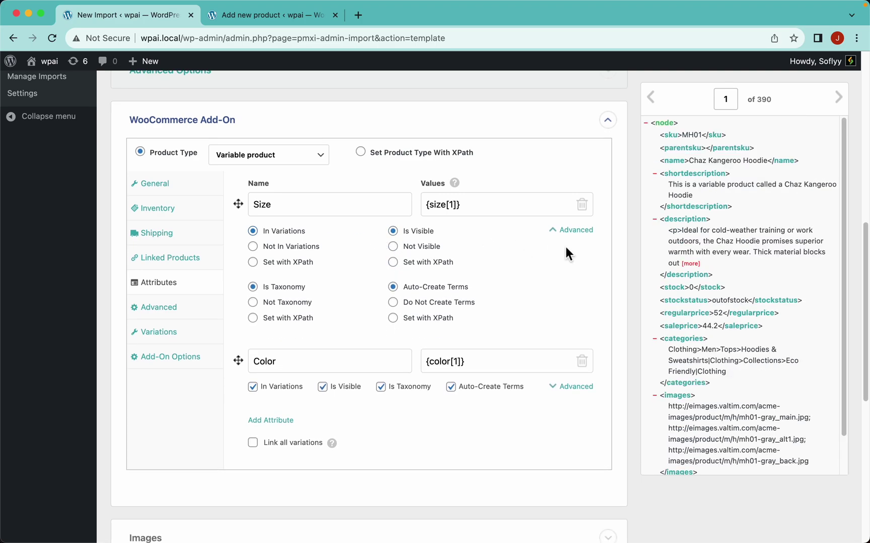
{"action": "left_click", "coordinate": [584, 235]}
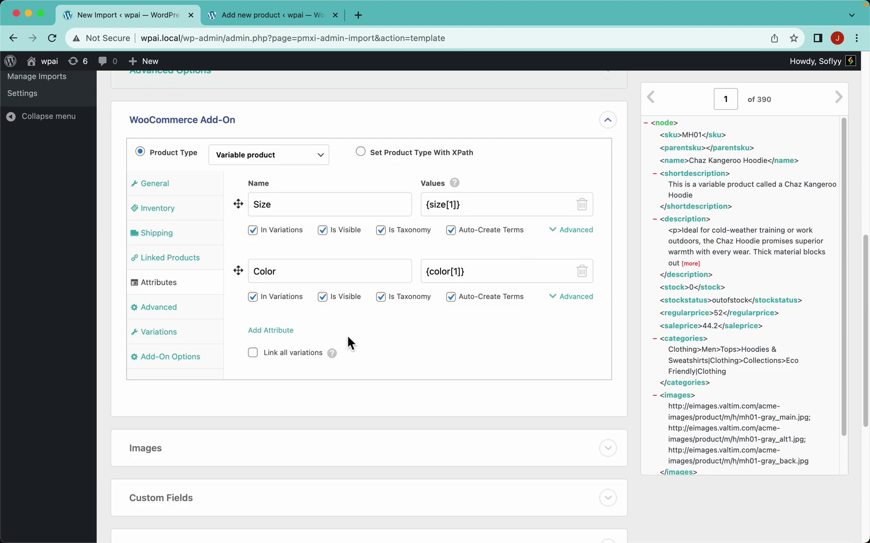
{"action": "scroll", "coordinate": [417, 334], "scroll_direction": "down", "scroll_amount": 3}
{"action": "scroll", "coordinate": [417, 334], "scroll_direction": "up", "scroll_amount": 2}
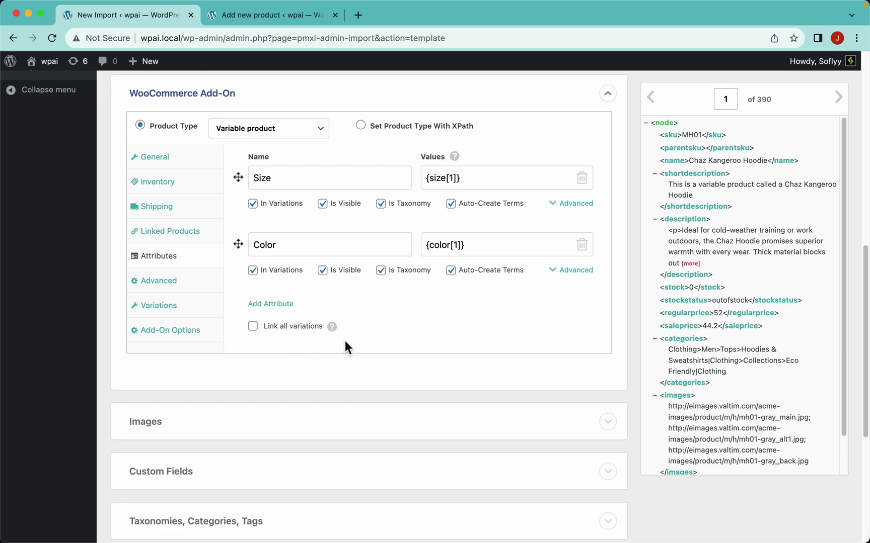
Read the Link all variations help, and examine the Chaz Kangeroo Hoodie parent and variation rows in the WooCommerce-Import sheet in Excel.
{"action": "mouse_move", "coordinate": [336, 332]}
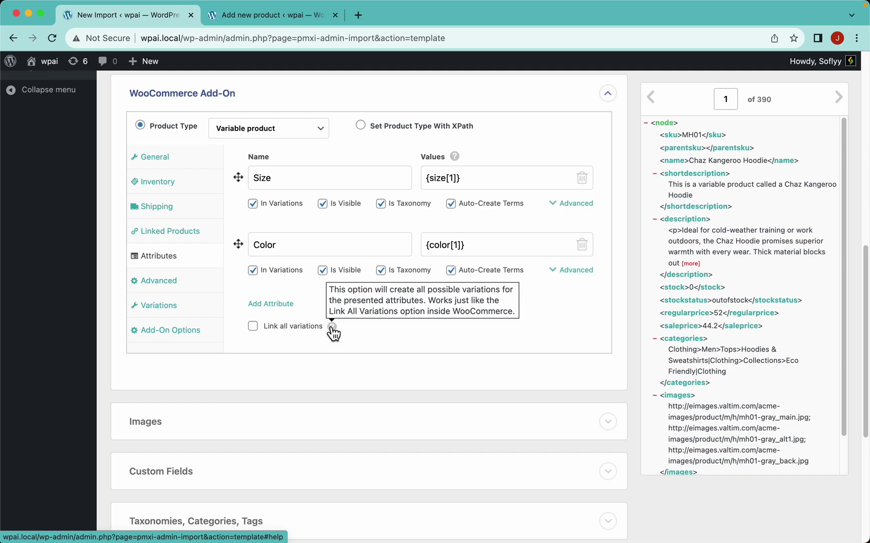
{"action": "key", "text": "super+Tab"}
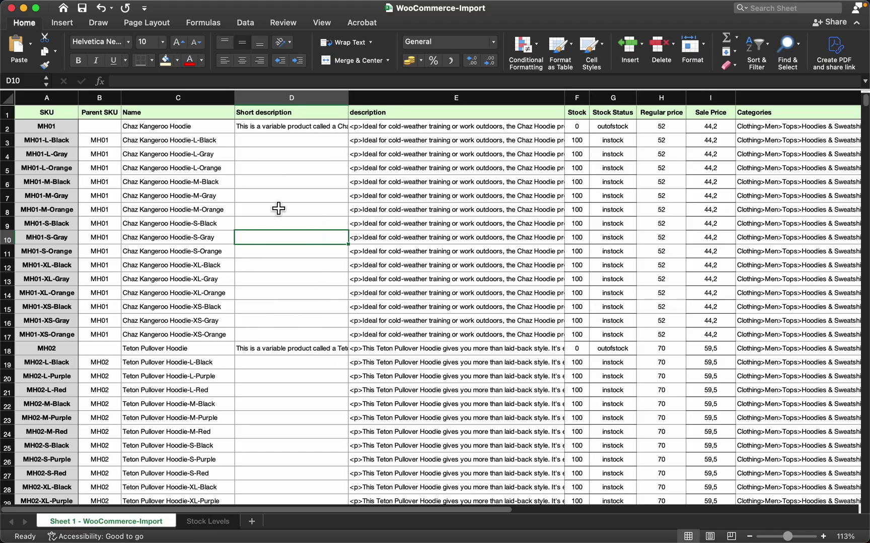
{"action": "left_click_drag", "start_coordinate": [153, 136], "coordinate": [151, 334]}
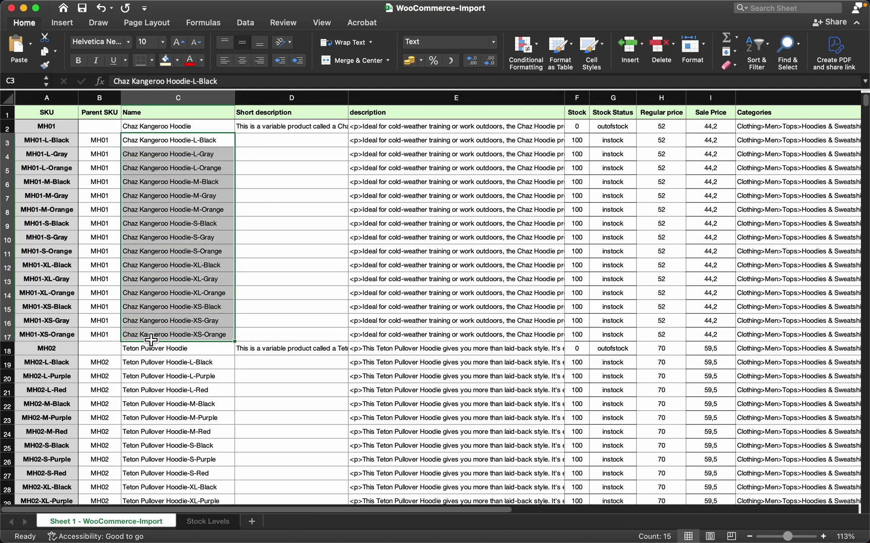
{"action": "key", "text": "shift+space"}
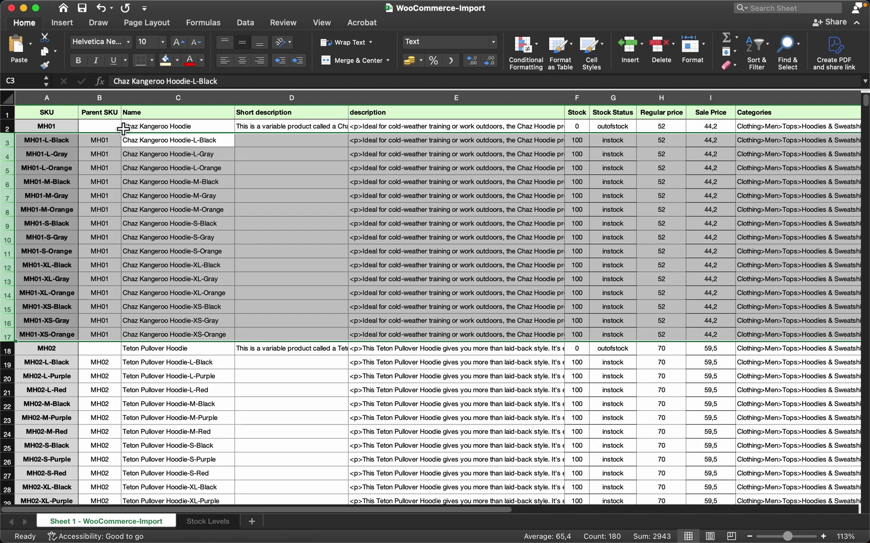
{"action": "left_click", "coordinate": [21, 133]}
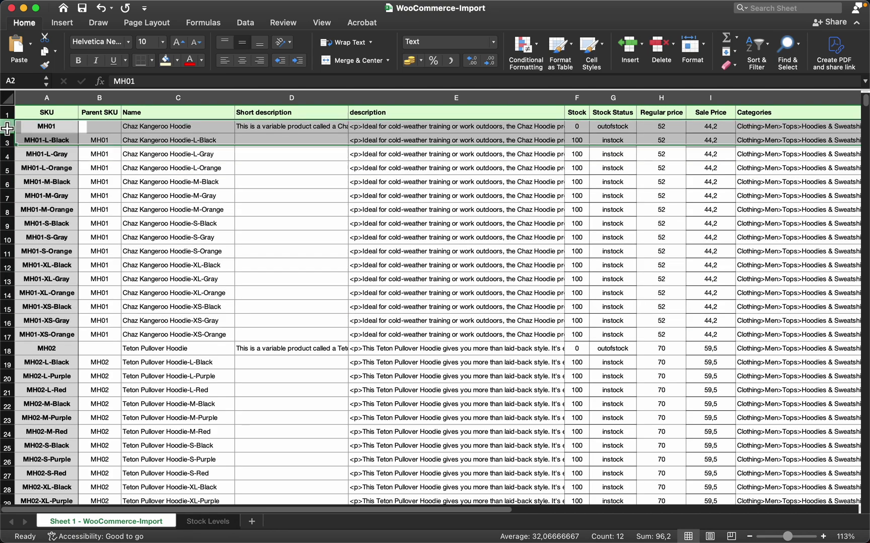
{"action": "left_click", "coordinate": [191, 145]}
{"action": "left_click_drag", "start_coordinate": [192, 147], "coordinate": [193, 342]}
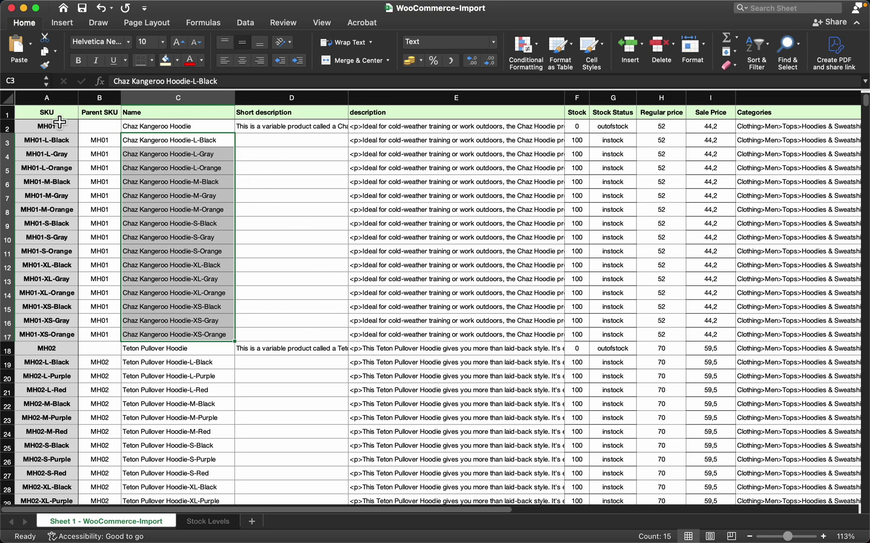
{"action": "left_click", "coordinate": [7, 127]}
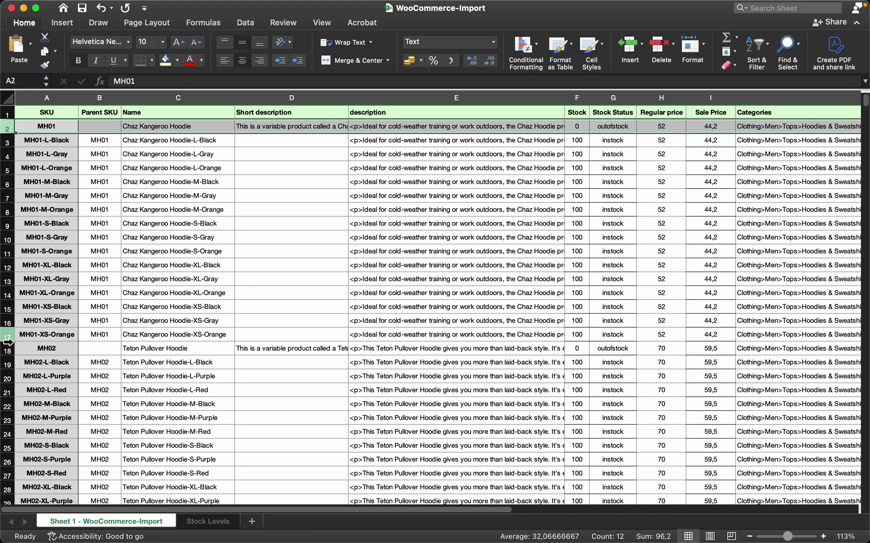
{"action": "left_click", "coordinate": [8, 342], "text": "shift"}
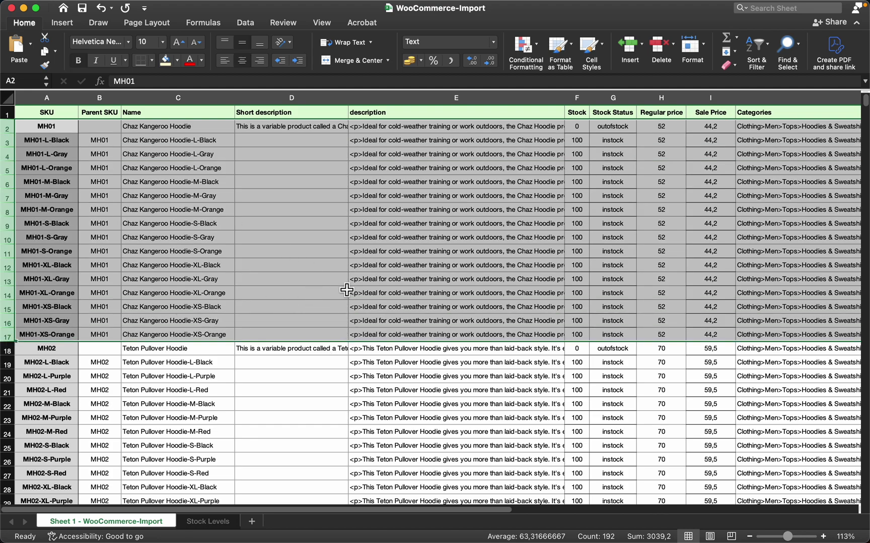
{"action": "key", "text": "super+Tab"}
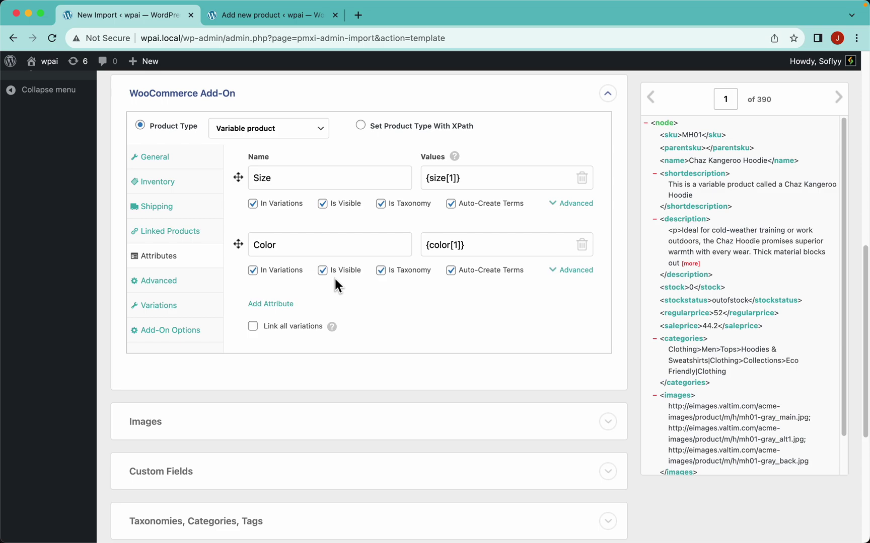
Review the variation option grouped by unique value, and try the same-title-as-parent option with {name[1]} as the Product Title.
{"action": "left_click", "coordinate": [199, 316]}
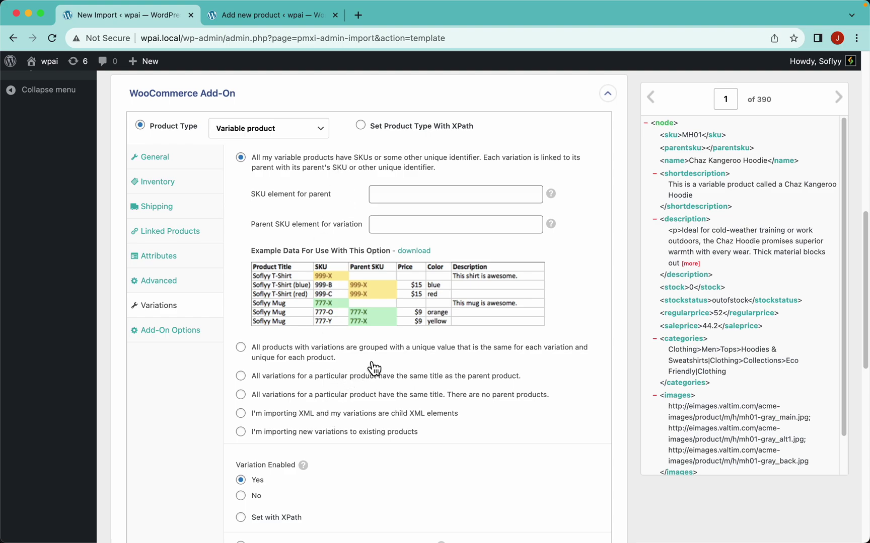
{"action": "left_click", "coordinate": [322, 356]}
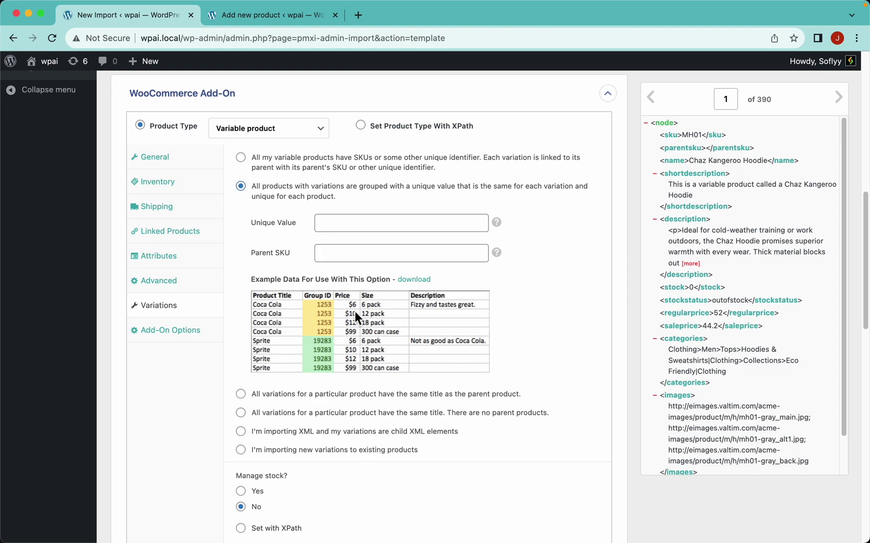
{"action": "left_click", "coordinate": [337, 395]}
{"action": "scroll", "coordinate": [337, 232], "scroll_direction": "up", "scroll_amount": 5}
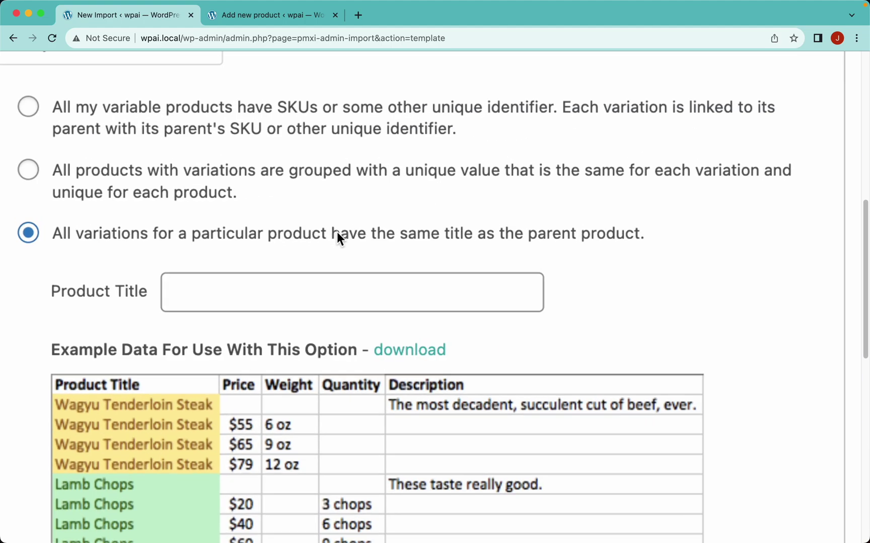
{"action": "scroll", "coordinate": [337, 231], "scroll_direction": "down", "scroll_amount": 2}
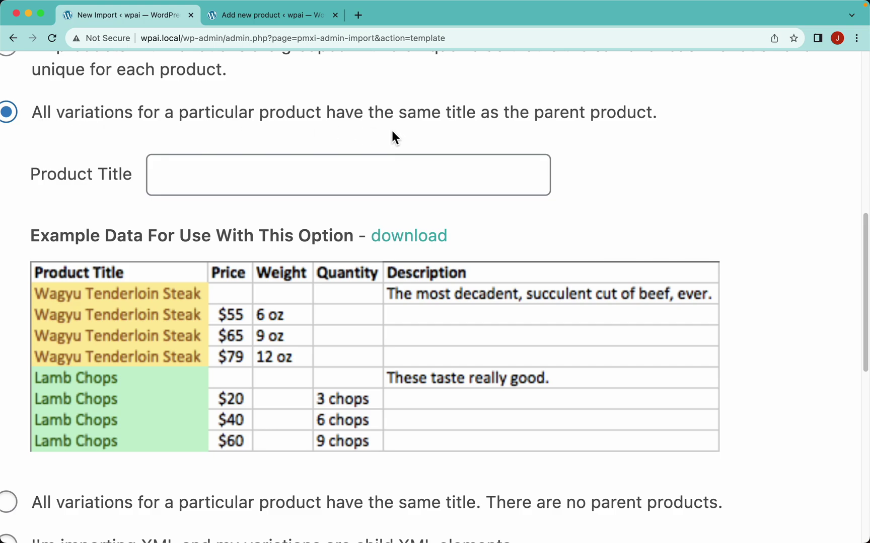
{"action": "scroll", "coordinate": [625, 127], "scroll_direction": "down", "scroll_amount": 2}
{"action": "scroll", "coordinate": [626, 127], "scroll_direction": "left", "scroll_amount": 1}
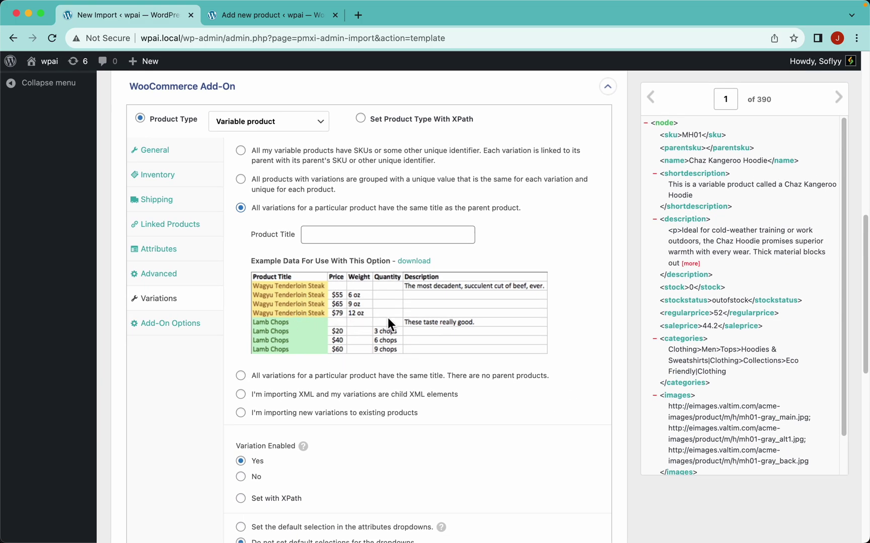
{"action": "left_click_drag", "start_coordinate": [675, 163], "coordinate": [406, 237]}
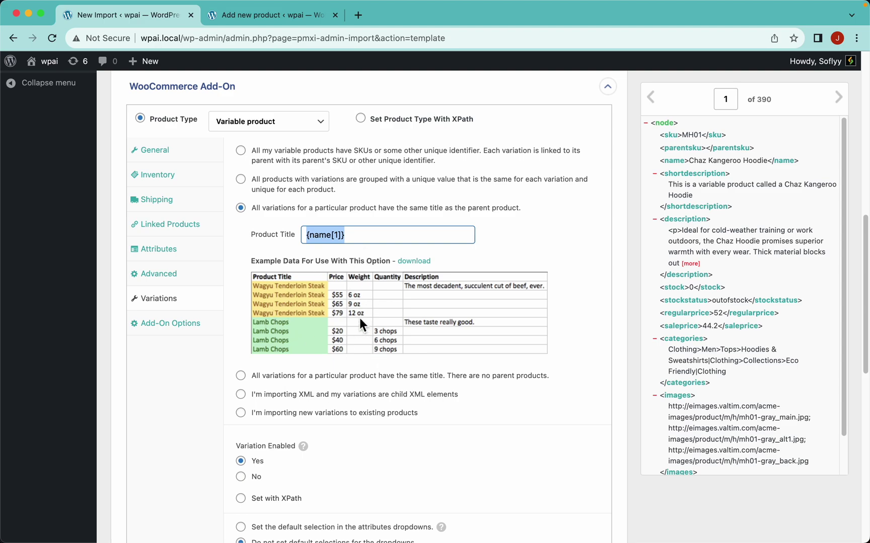
Try the variation options for identical titles without parent products and for child XML elements, examining their fields and example data.
{"action": "left_click", "coordinate": [377, 377]}
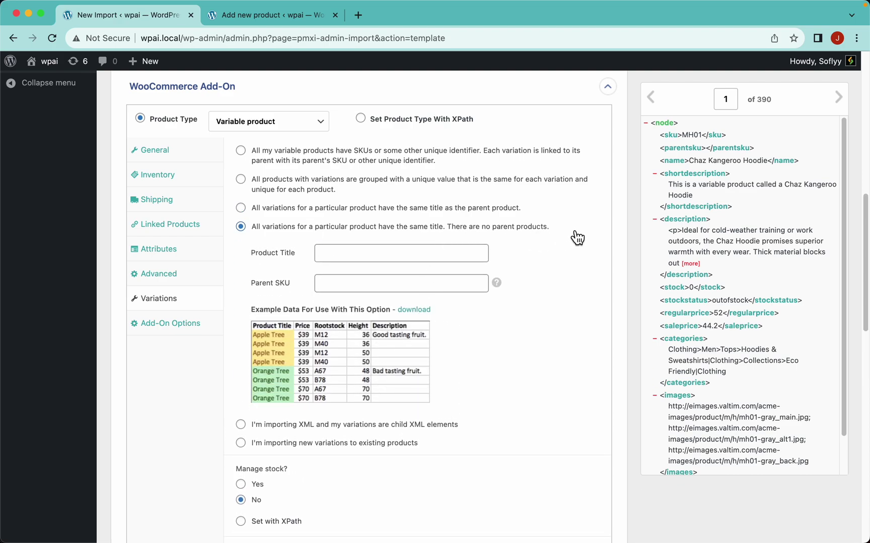
{"action": "left_click_drag", "start_coordinate": [549, 227], "coordinate": [268, 233]}
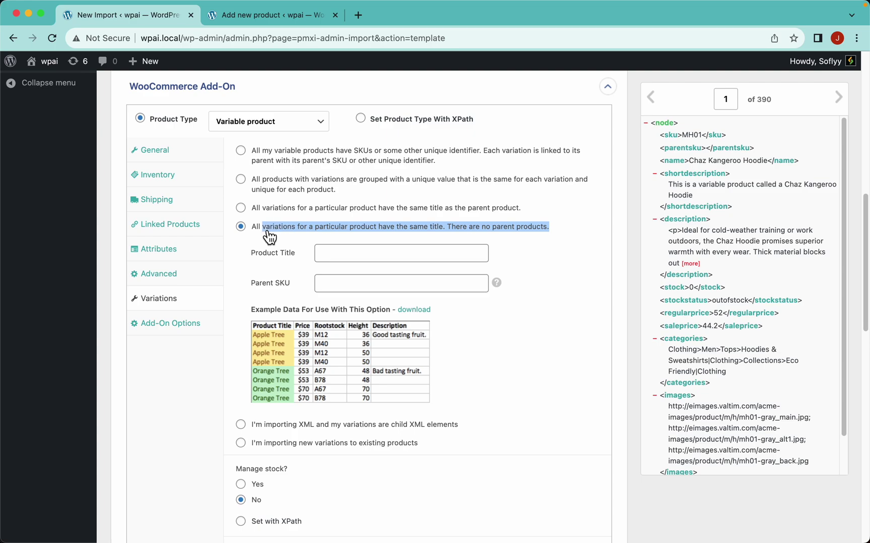
{"action": "scroll", "coordinate": [270, 236], "scroll_direction": "up", "scroll_amount": 5}
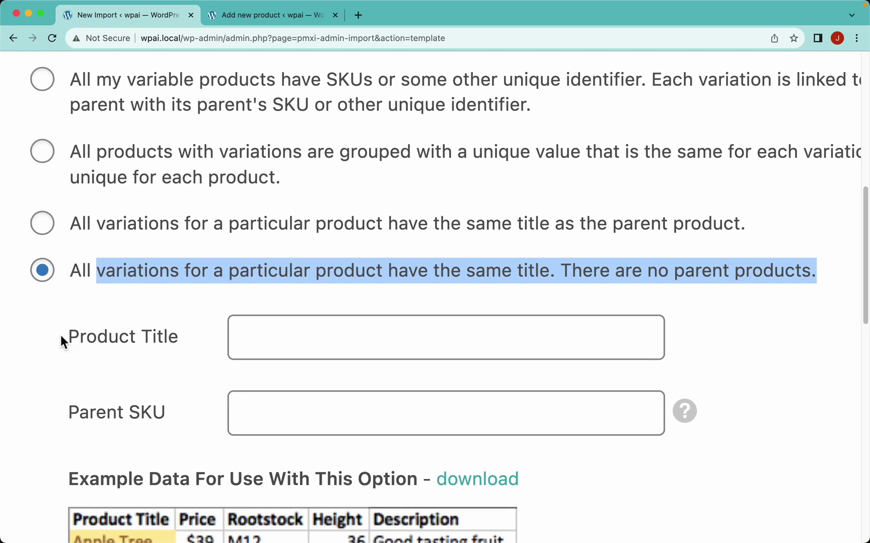
{"action": "left_click", "coordinate": [64, 312]}
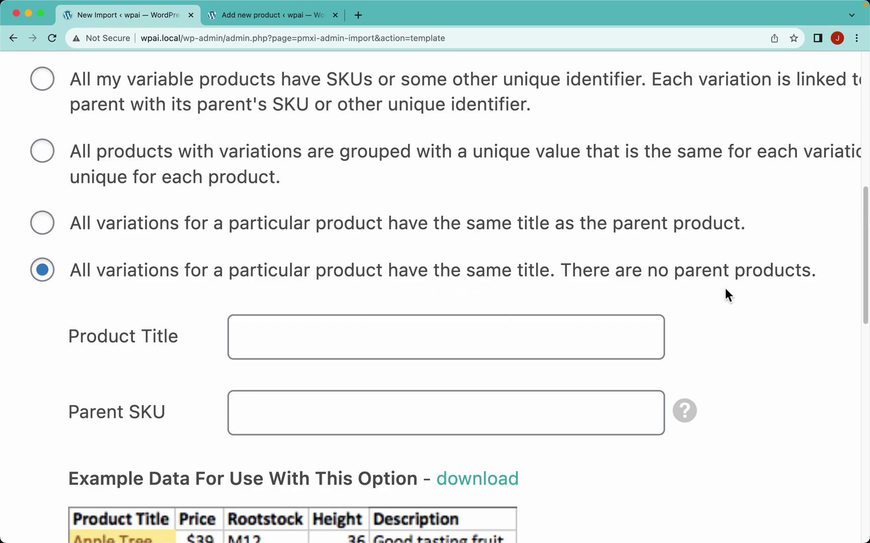
{"action": "scroll", "coordinate": [730, 289], "scroll_direction": "down", "scroll_amount": 5}
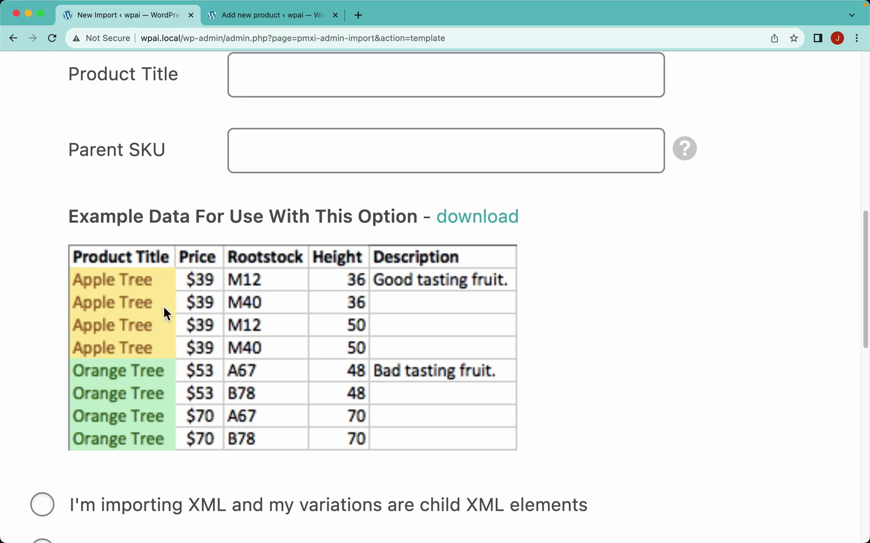
{"action": "key", "text": "super+0"}
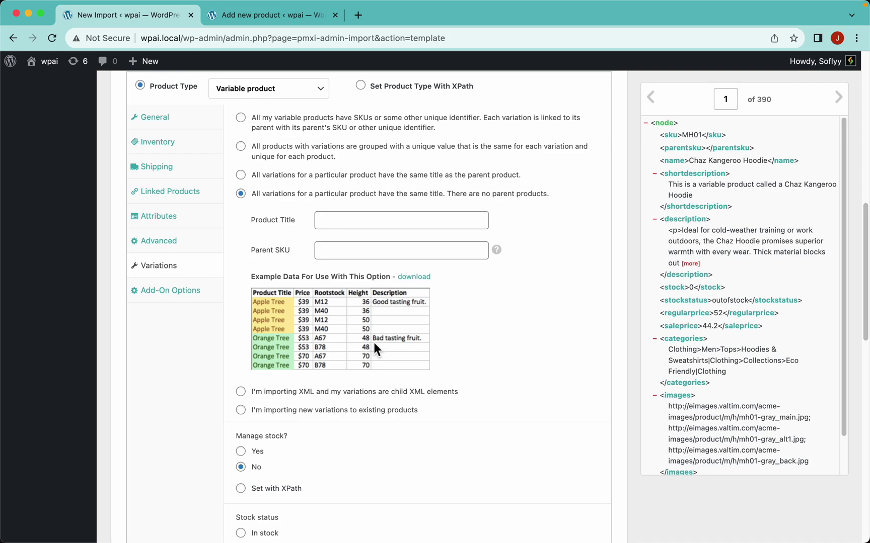
{"action": "left_click", "coordinate": [311, 393]}
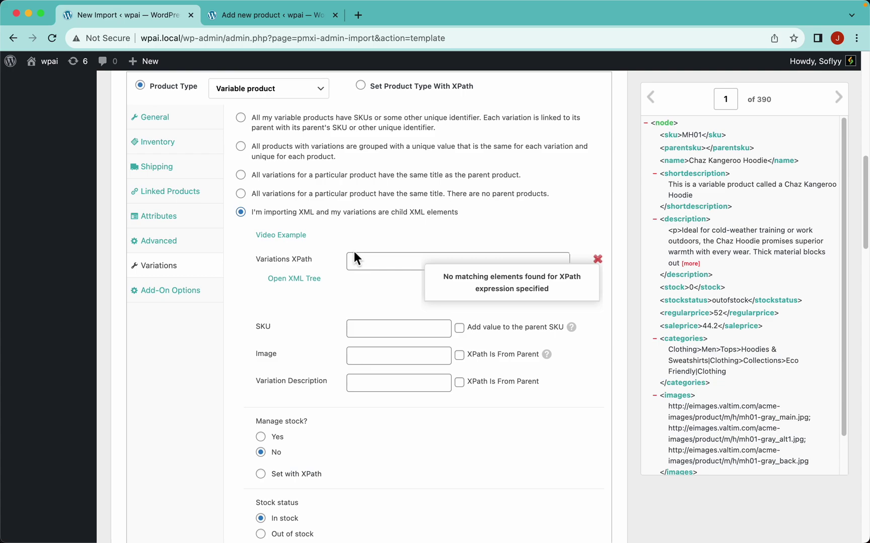
Choose linking variations by their parent's SKU, and compare the SKU and Parent SKU columns for the Chaz Kangeroo Hoodie in Excel.
{"action": "left_click", "coordinate": [297, 124]}
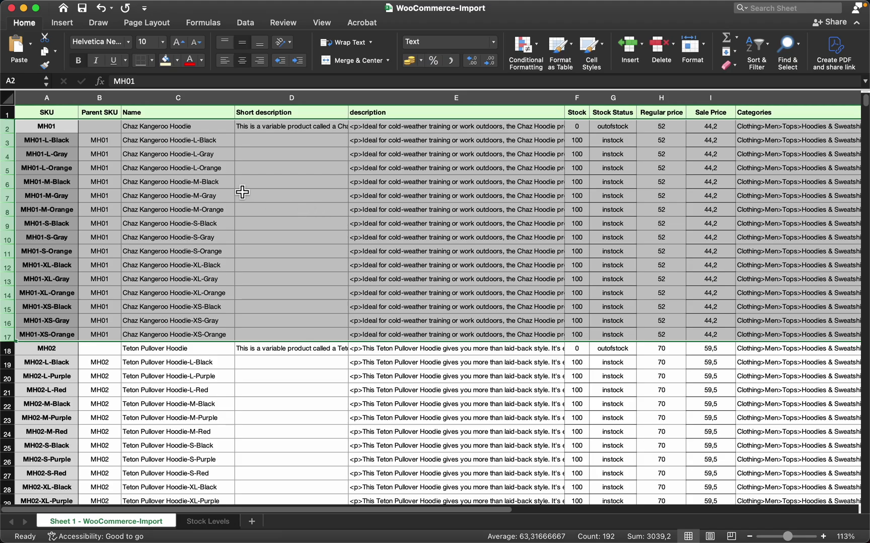
{"action": "left_click", "coordinate": [100, 141]}
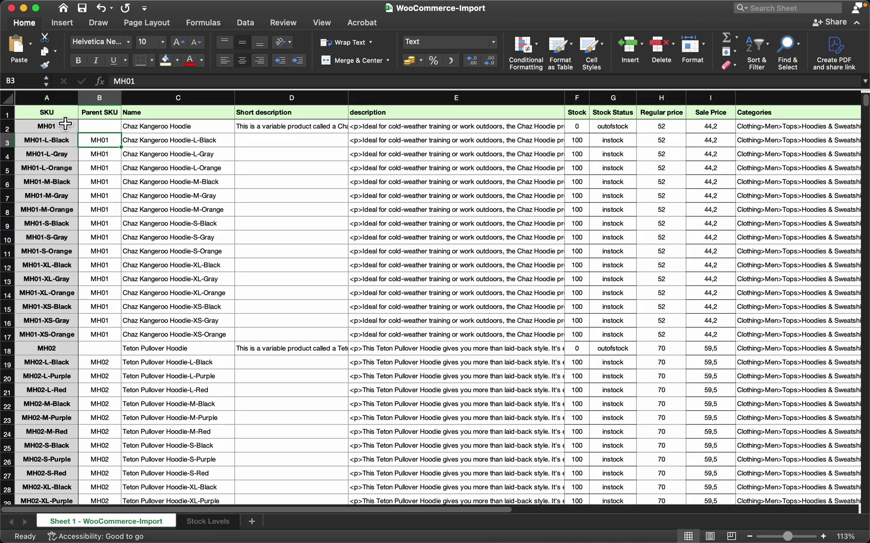
{"action": "left_click_drag", "start_coordinate": [52, 112], "coordinate": [61, 334]}
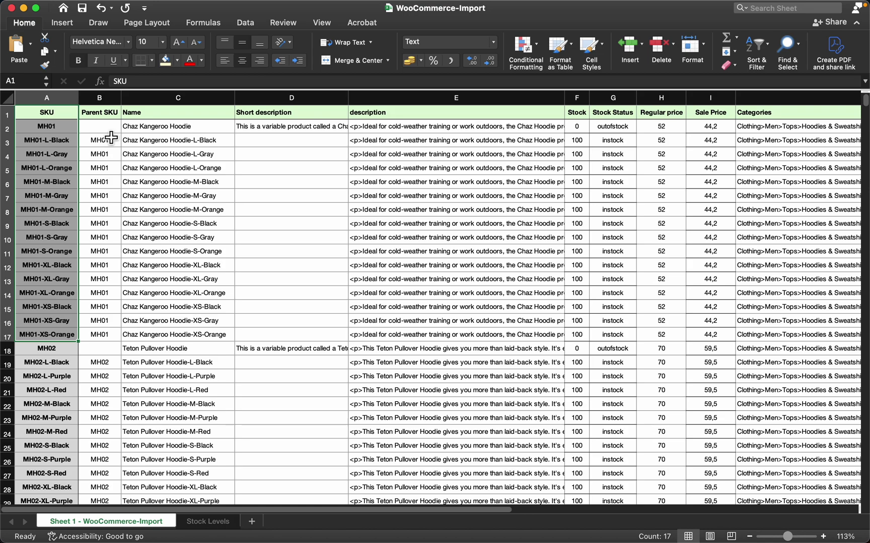
{"action": "left_click_drag", "start_coordinate": [108, 142], "coordinate": [98, 335]}
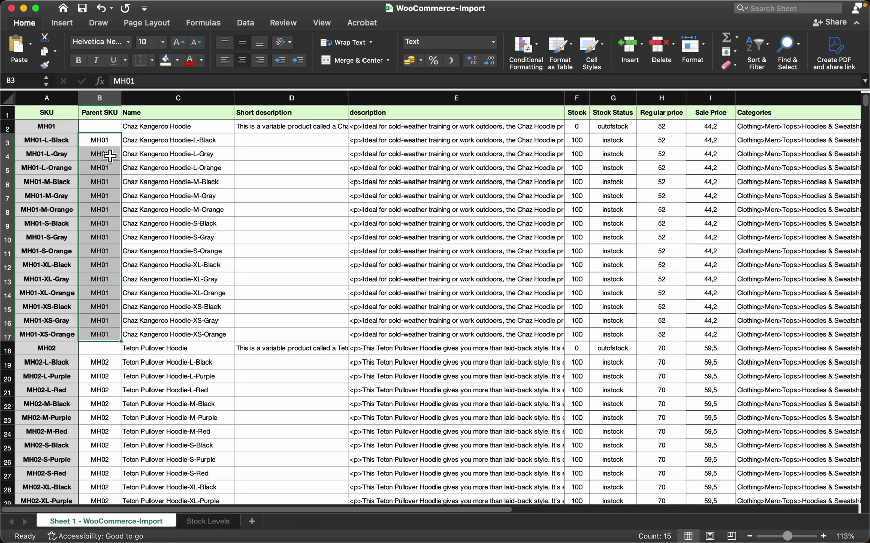
Back in the browser's import template, map {sku[1]} to SKU element for parent and {parentsku[1]} to Parent SKU element for variation.
{"action": "key", "text": "super+Tab"}
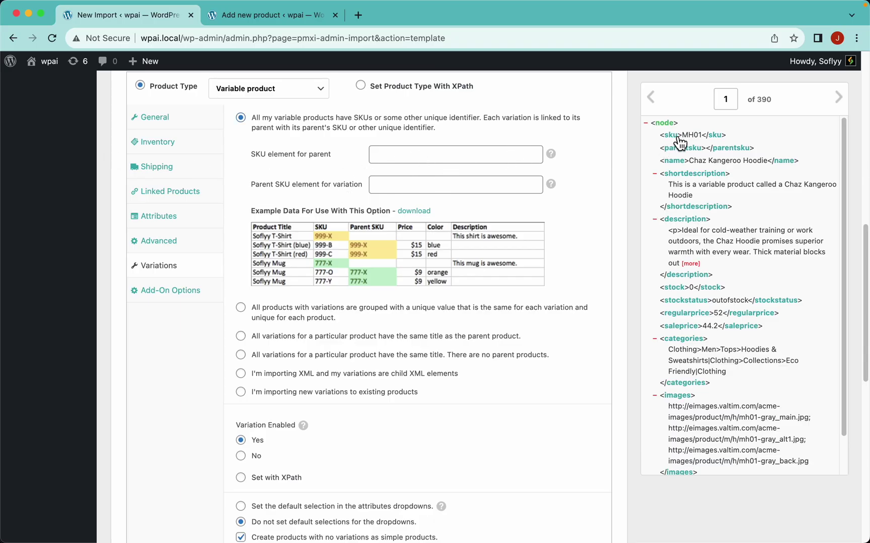
{"action": "left_click_drag", "start_coordinate": [678, 140], "coordinate": [483, 150]}
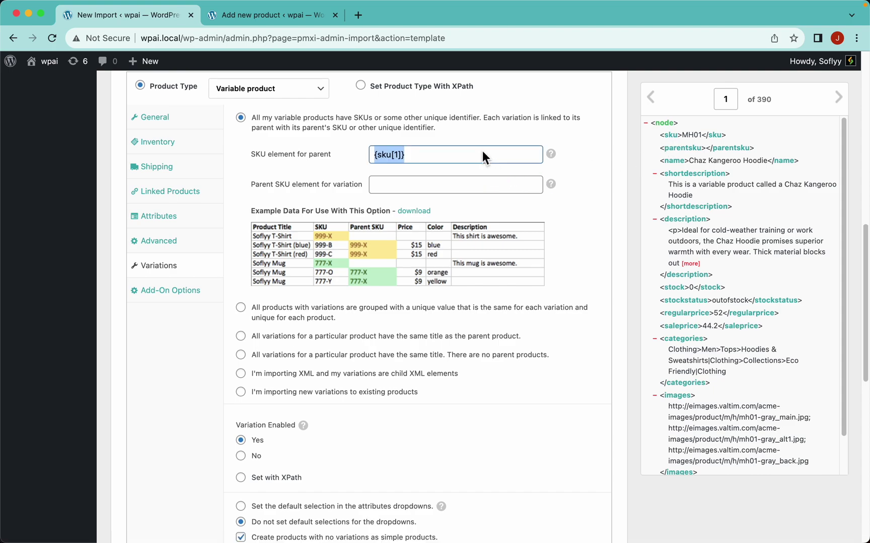
{"action": "left_click_drag", "start_coordinate": [692, 159], "coordinate": [503, 187]}
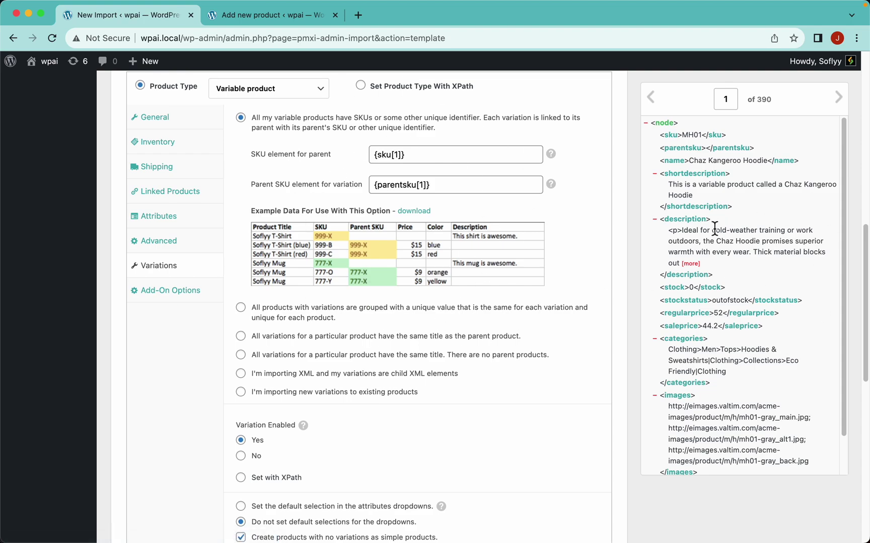
Review the remaining variation options, and recheck the General, Inventory, Shipping, Linked Products and Attributes settings.
{"action": "scroll", "coordinate": [491, 464], "scroll_direction": "down", "scroll_amount": 5}
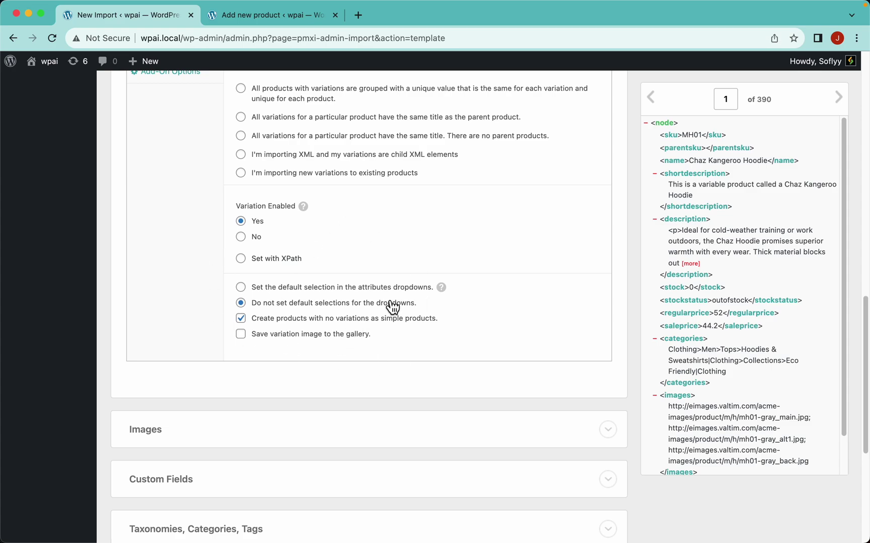
{"action": "scroll", "coordinate": [320, 180], "scroll_direction": "up", "scroll_amount": 6}
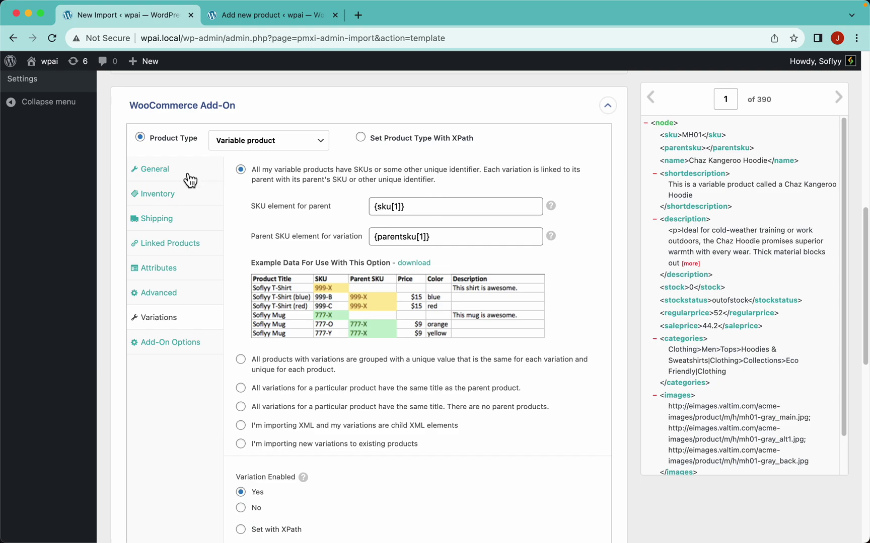
{"action": "left_click", "coordinate": [137, 170]}
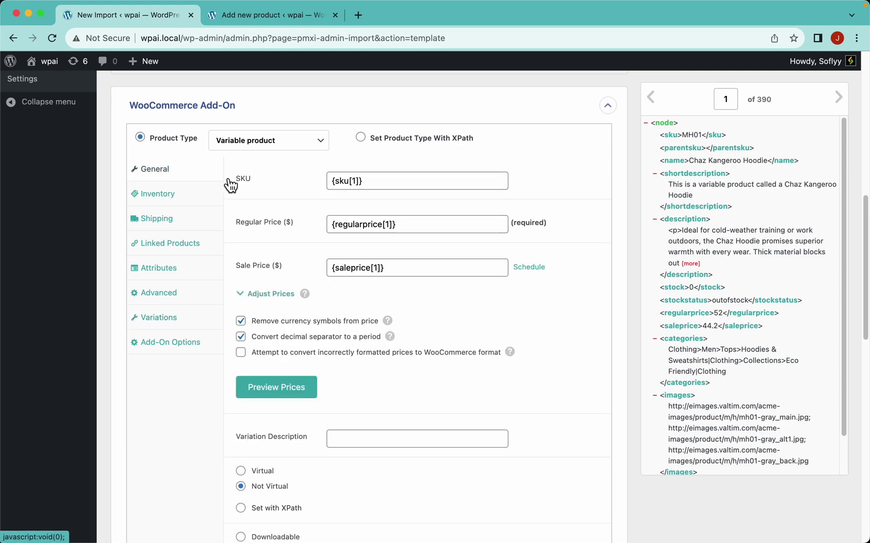
{"action": "left_click", "coordinate": [174, 197]}
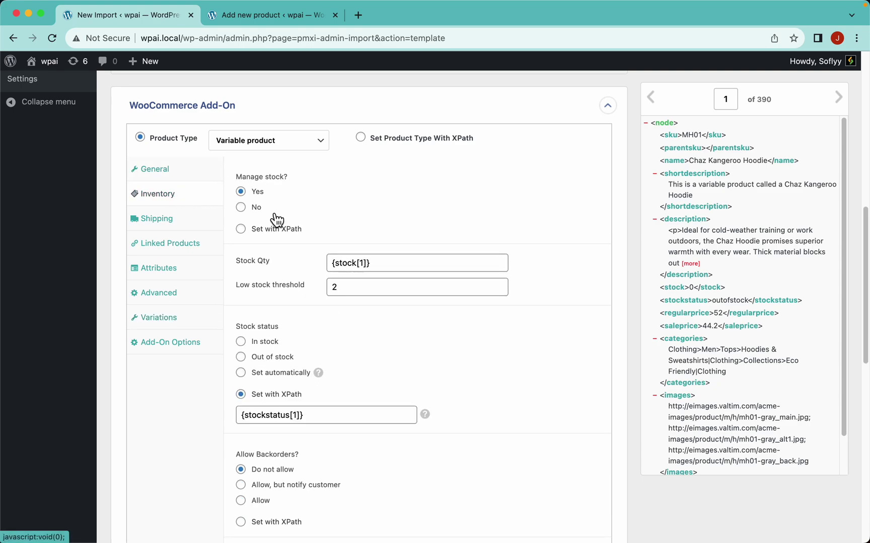
{"action": "left_click", "coordinate": [179, 226]}
{"action": "left_click", "coordinate": [202, 250]}
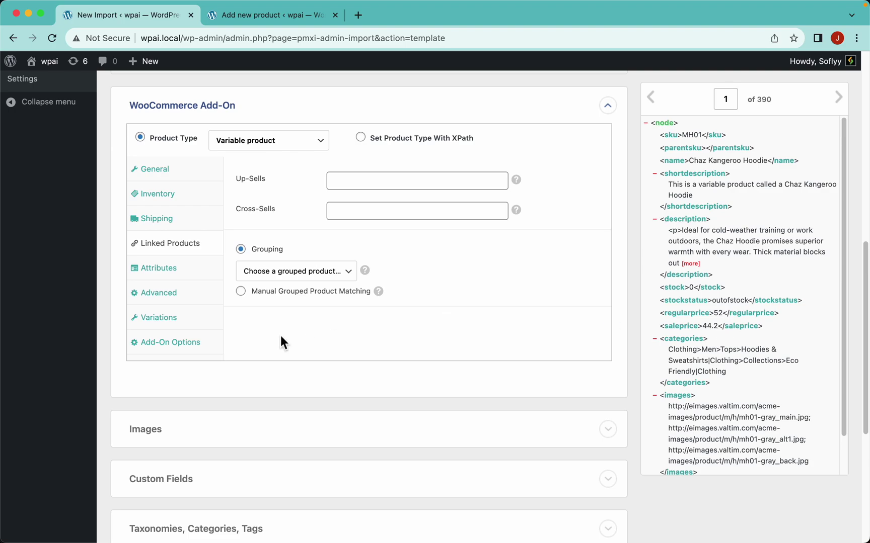
{"action": "left_click", "coordinate": [159, 270]}
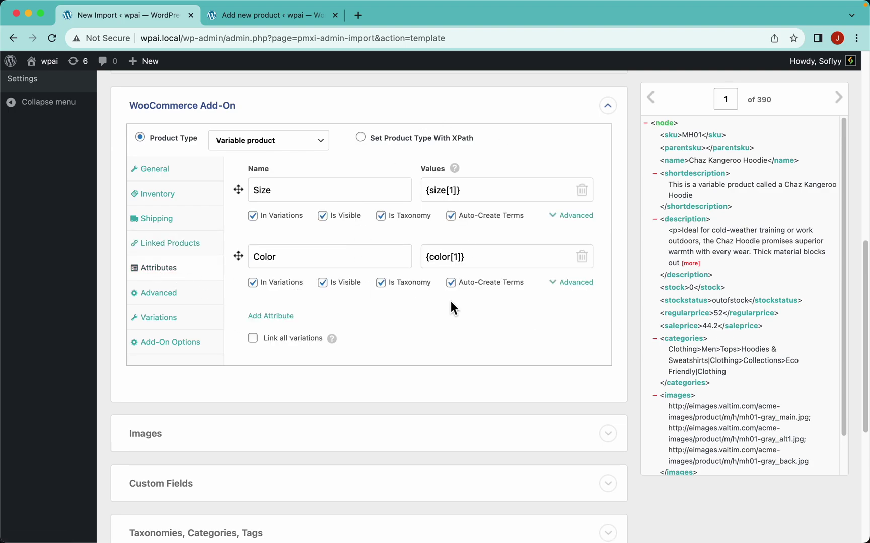
Recheck the variation settings, then expand the Images section and look at the first record's image URLs.
{"action": "left_click", "coordinate": [199, 324]}
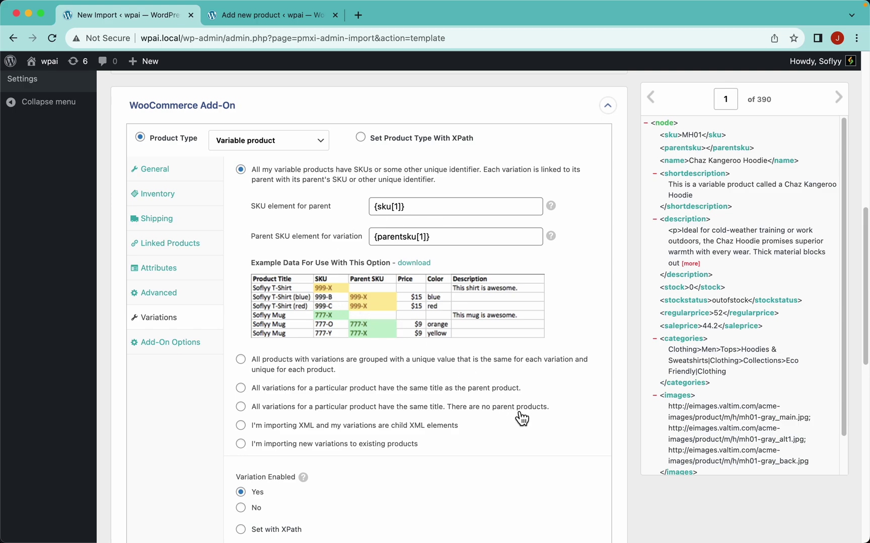
{"action": "scroll", "coordinate": [522, 417], "scroll_direction": "down", "scroll_amount": 10}
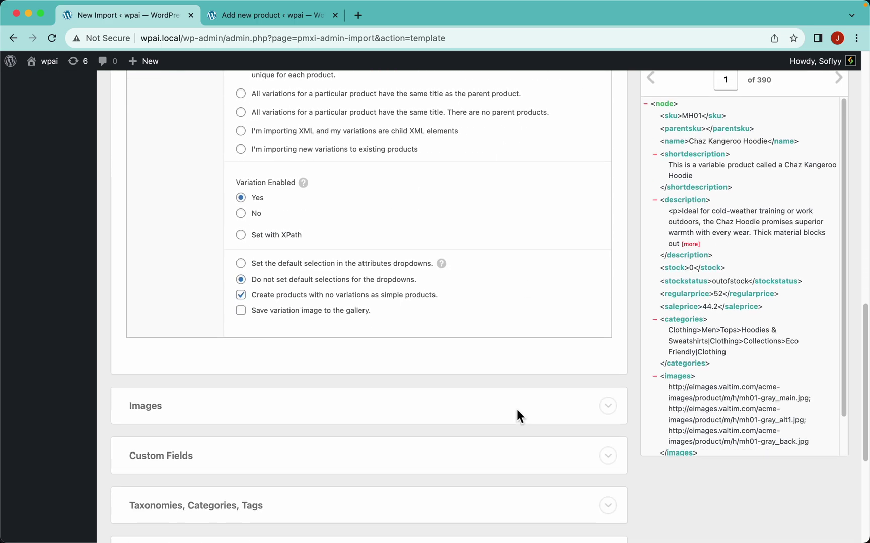
{"action": "left_click", "coordinate": [166, 192]}
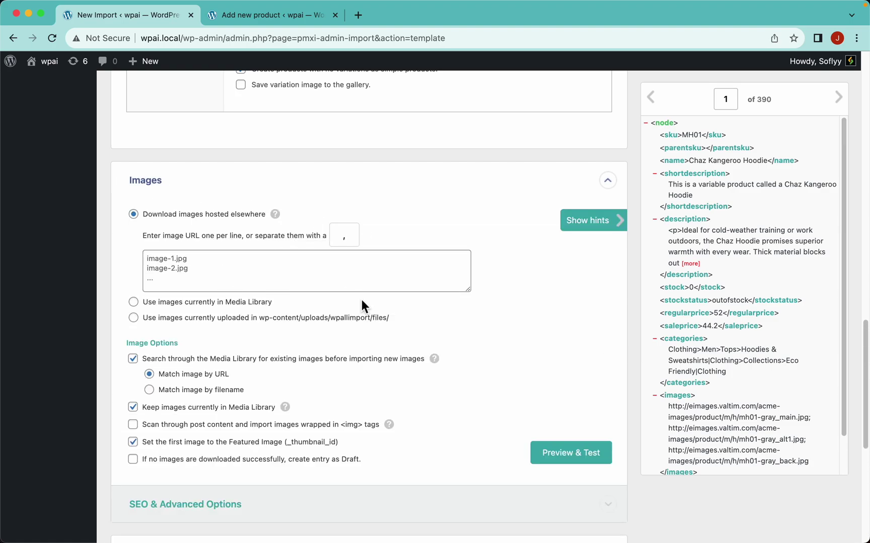
{"action": "left_click", "coordinate": [335, 272]}
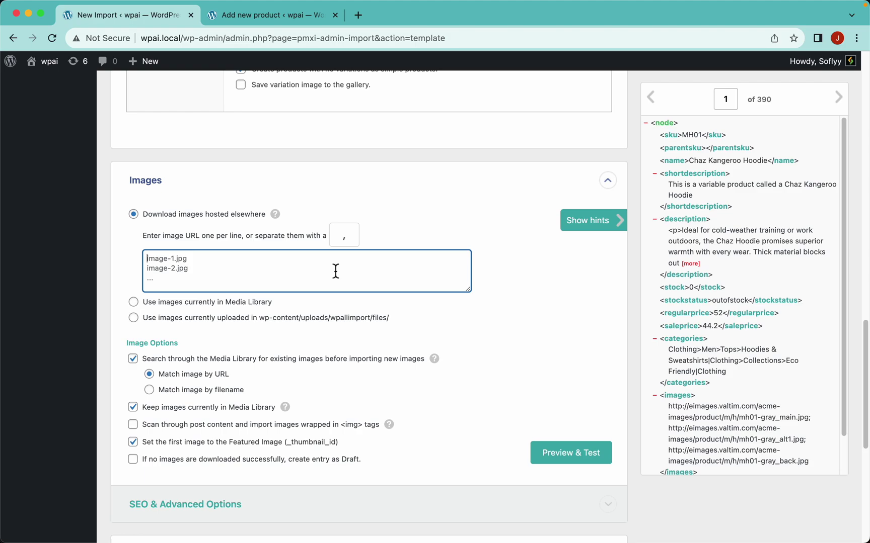
{"action": "left_click", "coordinate": [698, 162]}
{"action": "scroll", "coordinate": [735, 273], "scroll_direction": "down", "scroll_amount": 2}
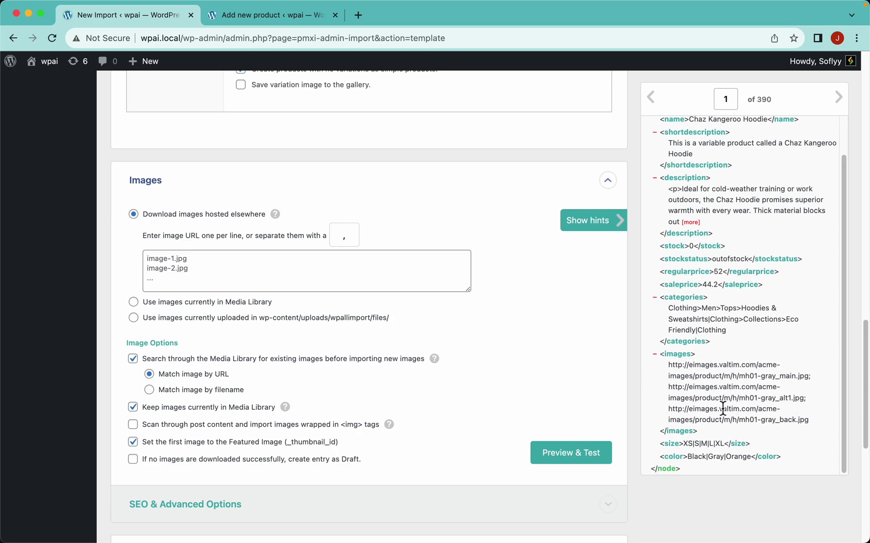
View the image URL of record 2, the Chaz Kangeroo Hoodie-L-Black variation, in a separate browser tab and return to the import template.
{"action": "left_click", "coordinate": [844, 108]}
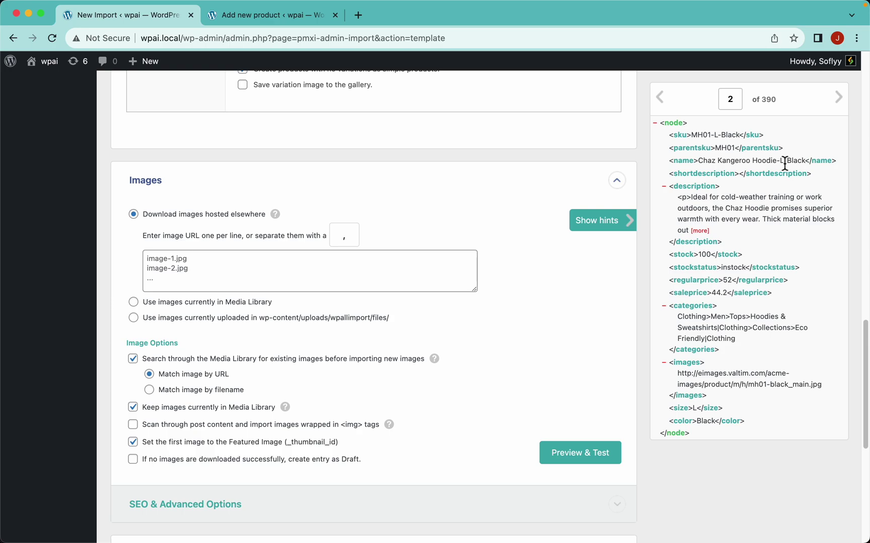
{"action": "scroll", "coordinate": [763, 292], "scroll_direction": "down", "scroll_amount": 1}
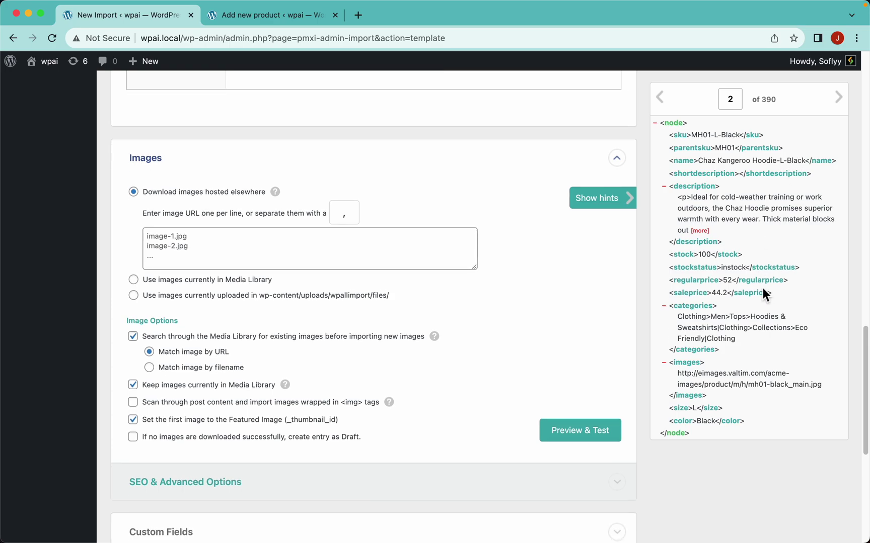
{"action": "triple_click", "coordinate": [734, 378]}
{"action": "right_click", "coordinate": [733, 376]}
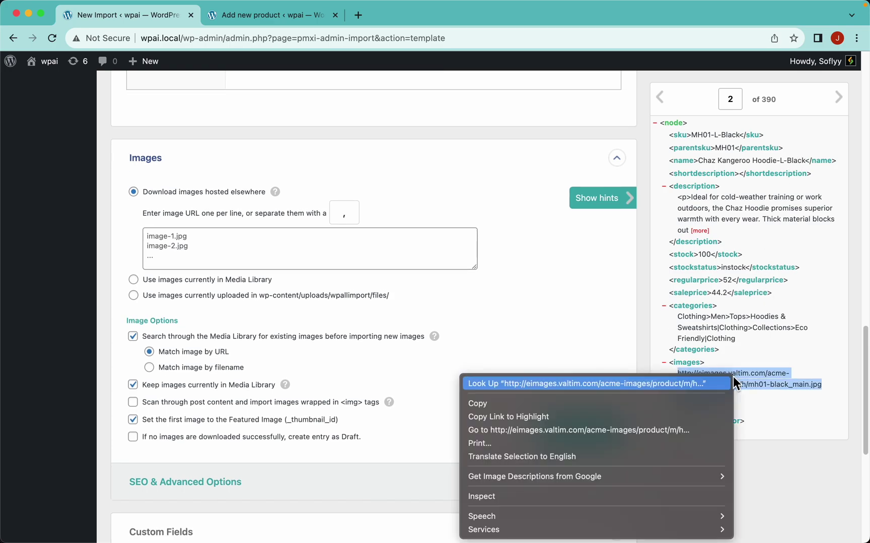
{"action": "left_click", "coordinate": [590, 431]}
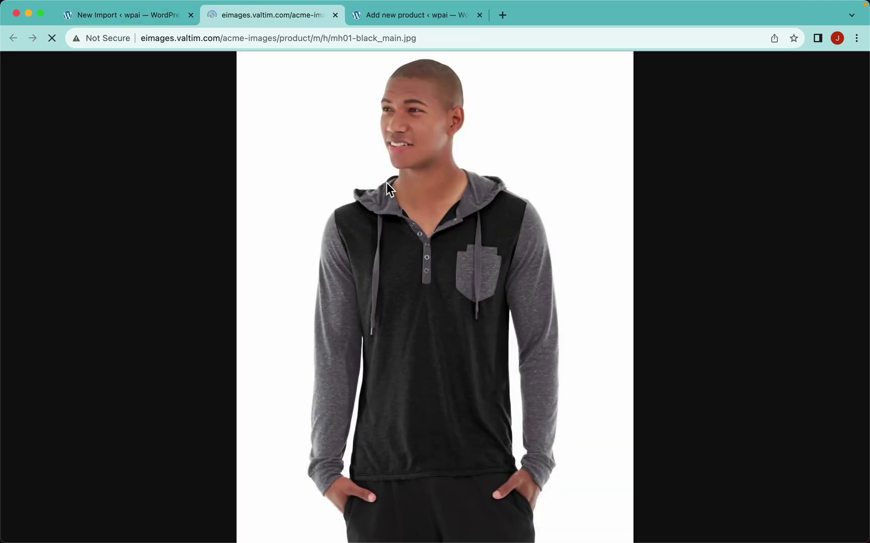
{"action": "left_click", "coordinate": [128, 14]}
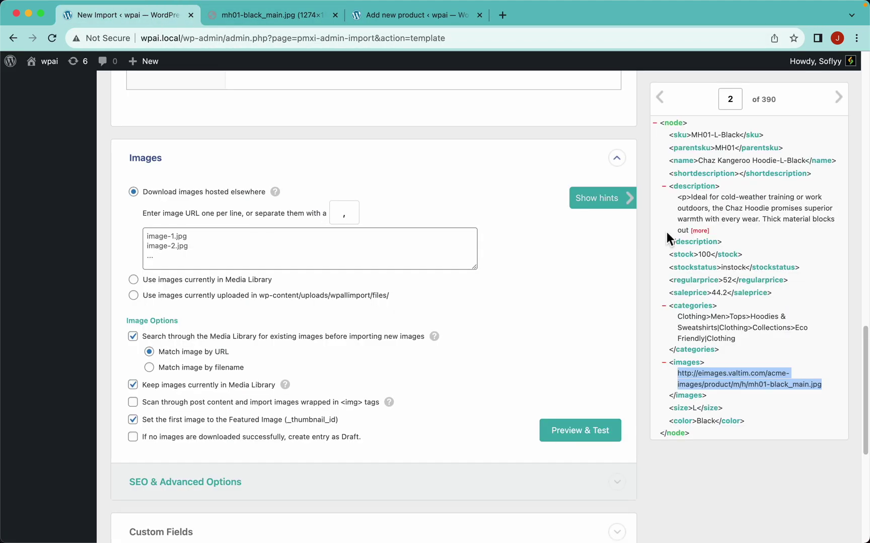
View the parent hoodie's mh01-gray_alt1.jpg image from record 1 in a separate browser tab and return to the import template.
{"action": "scroll", "coordinate": [753, 363], "scroll_direction": "down", "scroll_amount": 2}
{"action": "left_click_drag", "start_coordinate": [814, 381], "coordinate": [670, 389]}
{"action": "right_click", "coordinate": [671, 388]}
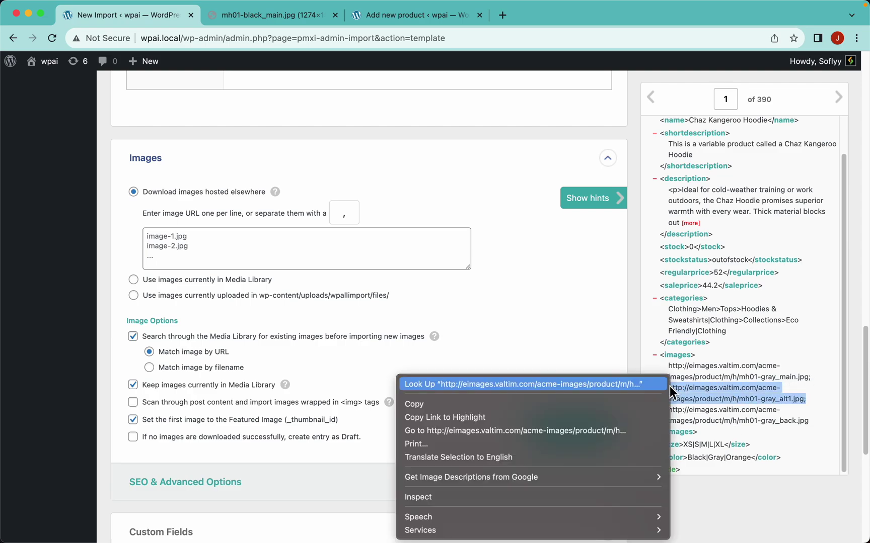
{"action": "left_click", "coordinate": [571, 431]}
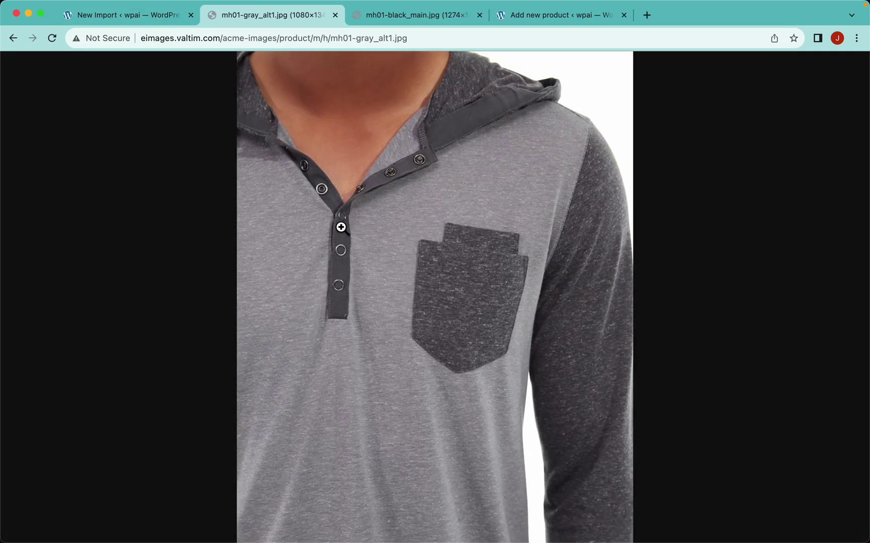
{"action": "left_click", "coordinate": [157, 11]}
{"action": "left_click", "coordinate": [549, 294]}
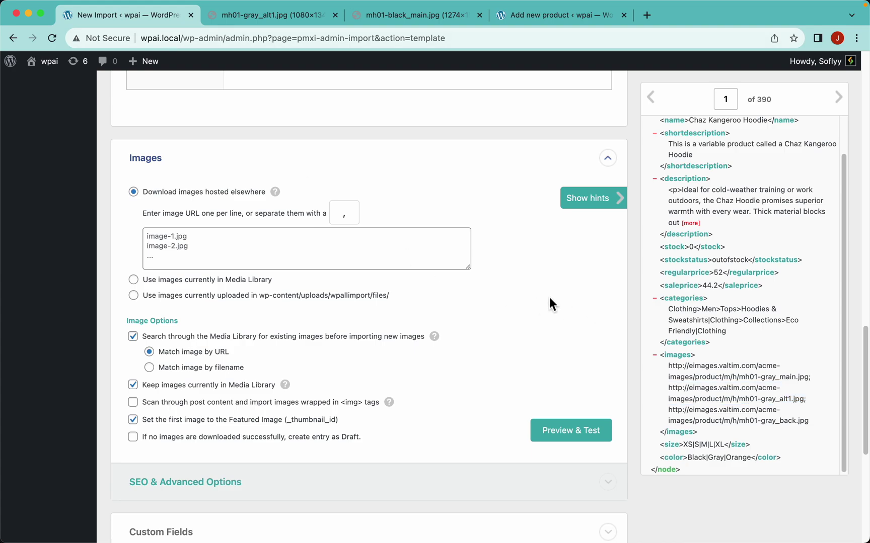
Map {images[1]} to the field for downloading images hosted elsewhere and set the image URL separator to a semicolon.
{"action": "left_click_drag", "start_coordinate": [684, 356], "coordinate": [404, 256]}
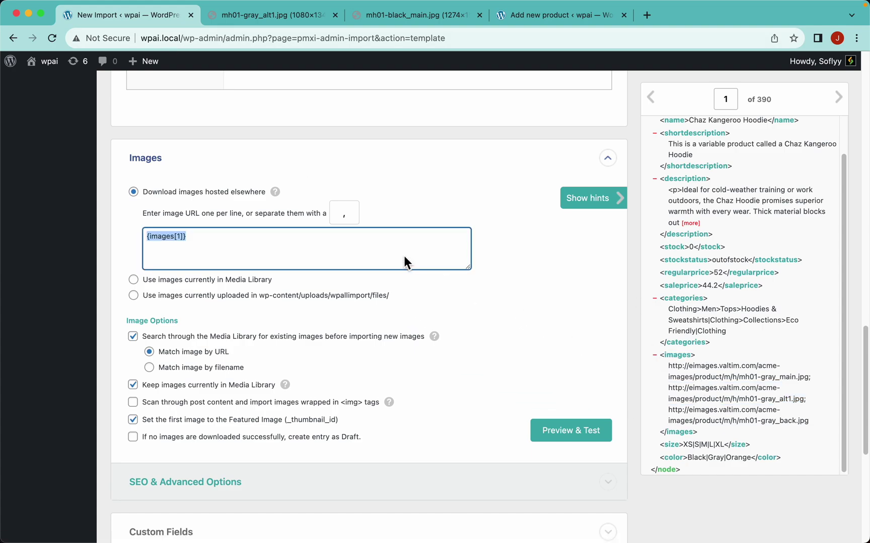
{"action": "scroll", "coordinate": [774, 387], "scroll_direction": "up", "scroll_amount": 5}
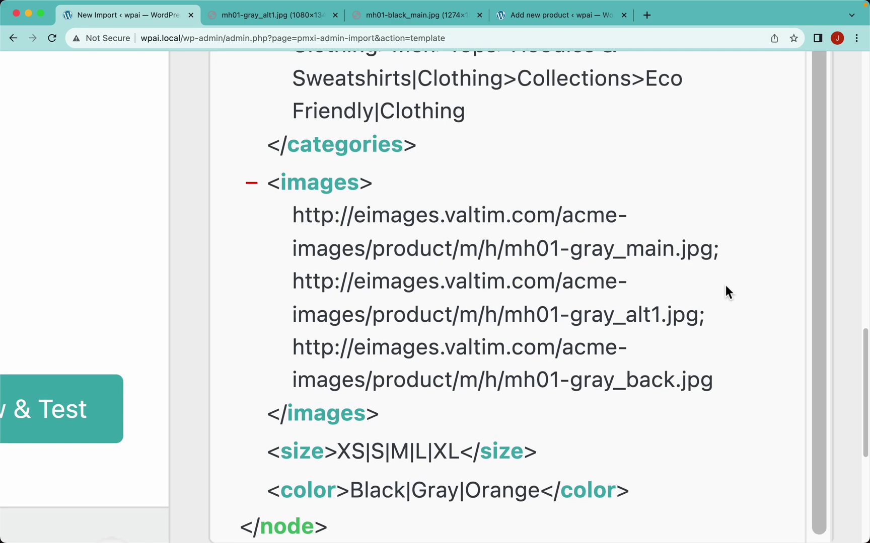
{"action": "left_click_drag", "start_coordinate": [717, 255], "coordinate": [721, 254]}
{"action": "left_click", "coordinate": [725, 252]}
{"action": "scroll", "coordinate": [718, 252], "scroll_direction": "down", "scroll_amount": 5, "text": "ctrl"}
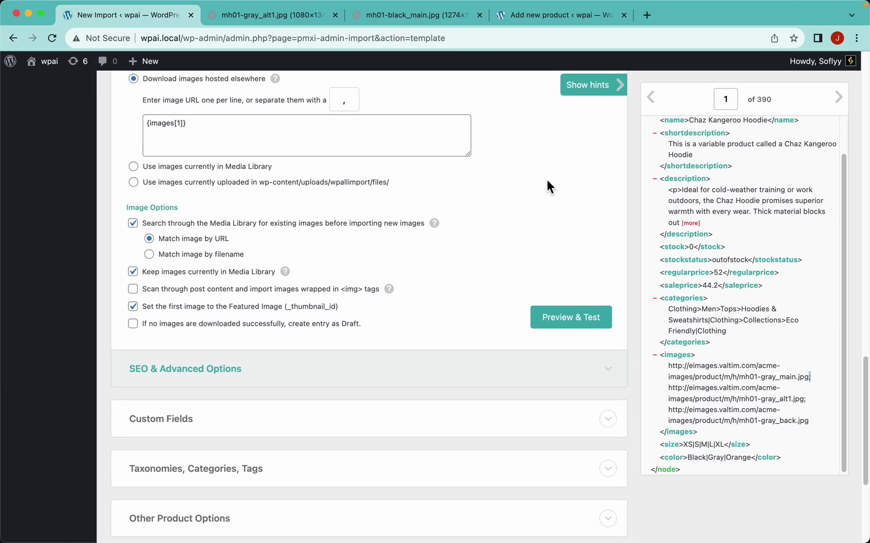
{"action": "scroll", "coordinate": [546, 179], "scroll_direction": "up", "scroll_amount": 2}
{"action": "left_click_drag", "start_coordinate": [352, 182], "coordinate": [324, 185]}
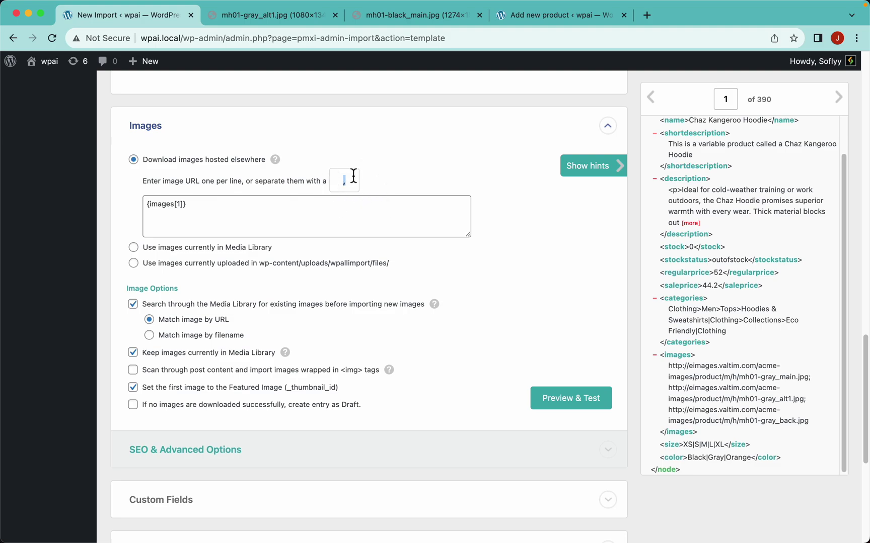
{"action": "type", "text": ";"}
Run the image download test for the first record, close the preview, and read the hint for searching the Media Library for existing images.
{"action": "left_click", "coordinate": [586, 405]}
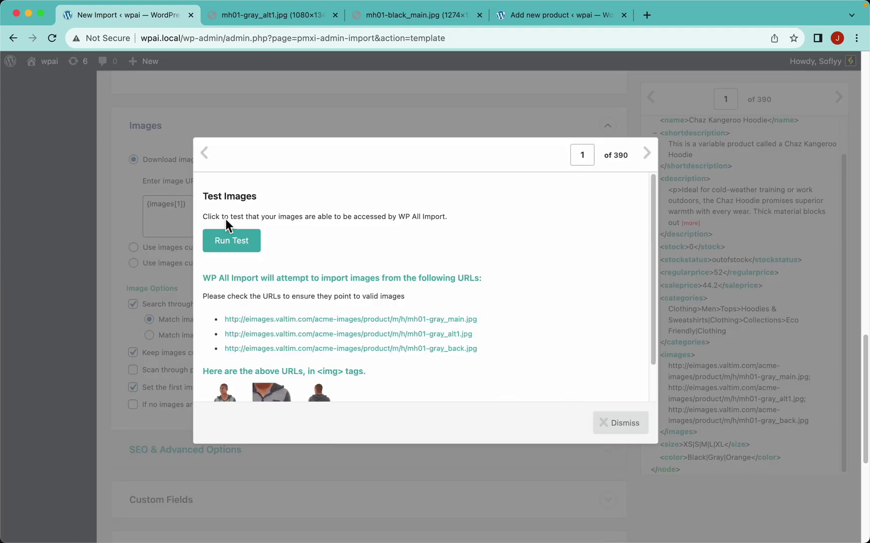
{"action": "left_click", "coordinate": [235, 249]}
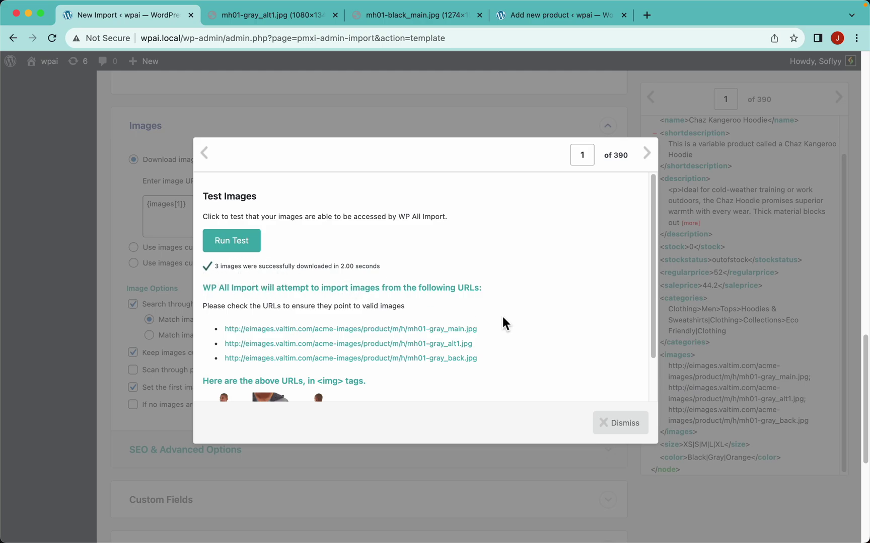
{"action": "left_click", "coordinate": [617, 429]}
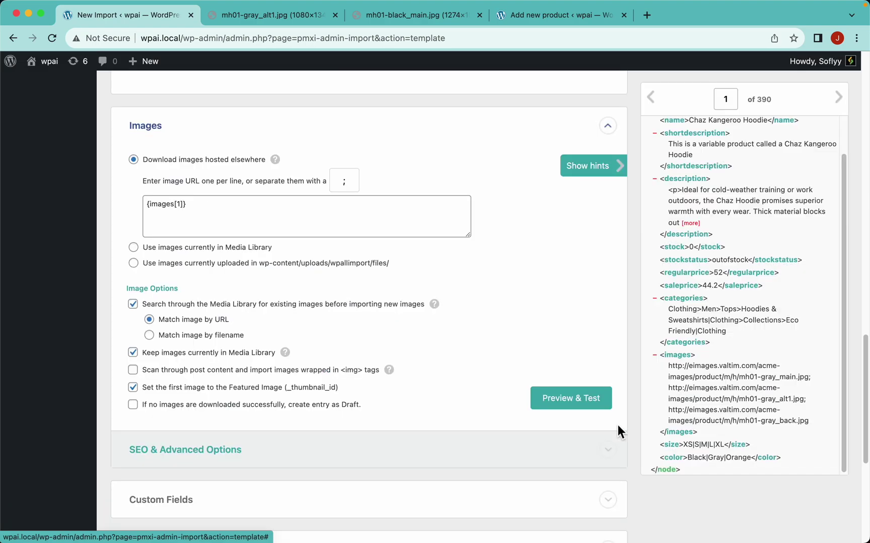
{"action": "scroll", "coordinate": [392, 297], "scroll_direction": "down", "scroll_amount": 3}
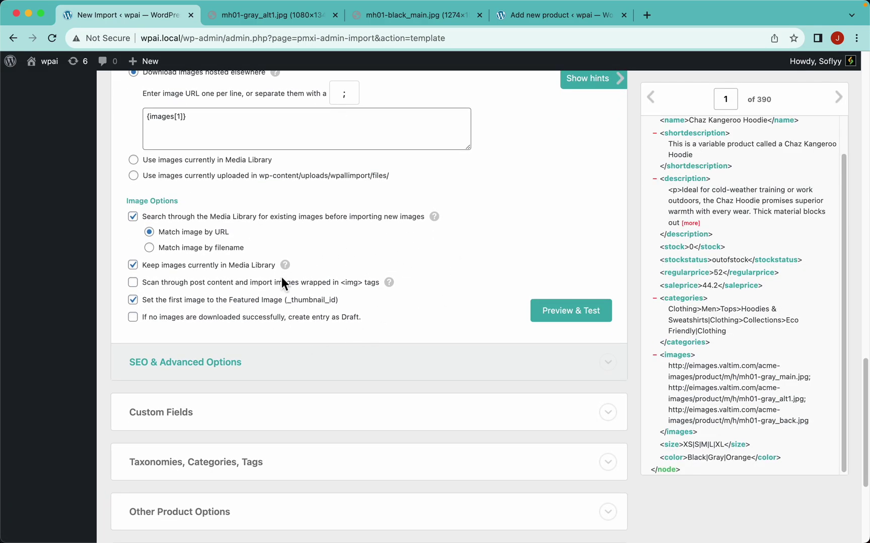
{"action": "mouse_move", "coordinate": [441, 221]}
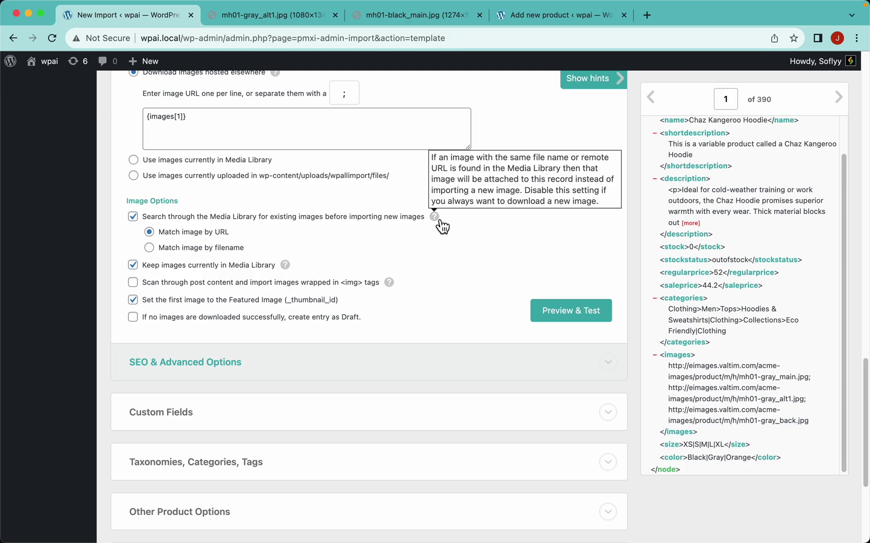
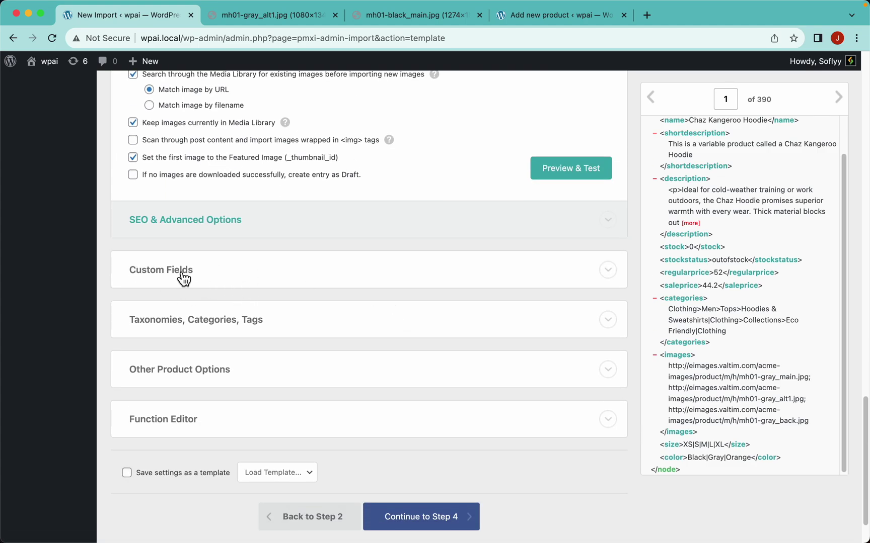
In Taxonomies, Categories, Tags, enable Product categories and choose that products have hierarchical (parent/child) categories.
{"action": "left_click", "coordinate": [239, 333]}
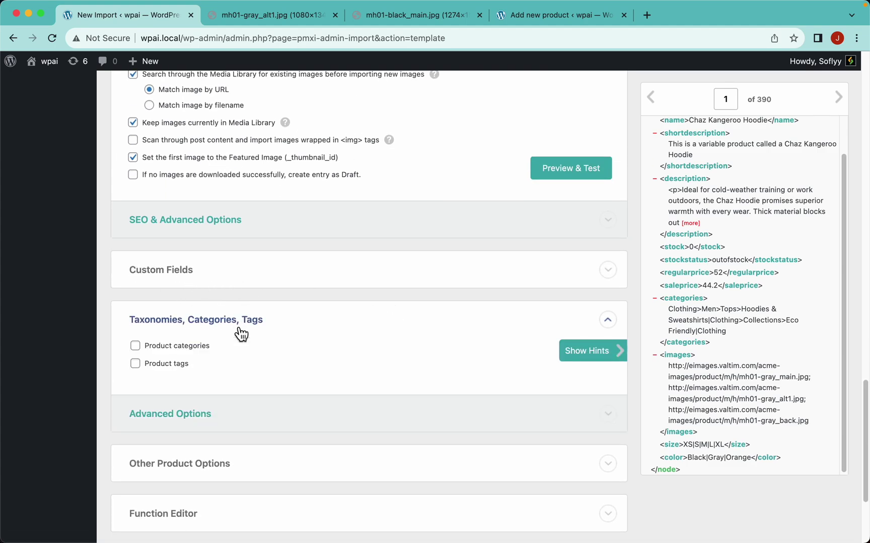
{"action": "scroll", "coordinate": [241, 333], "scroll_direction": "down", "scroll_amount": 5}
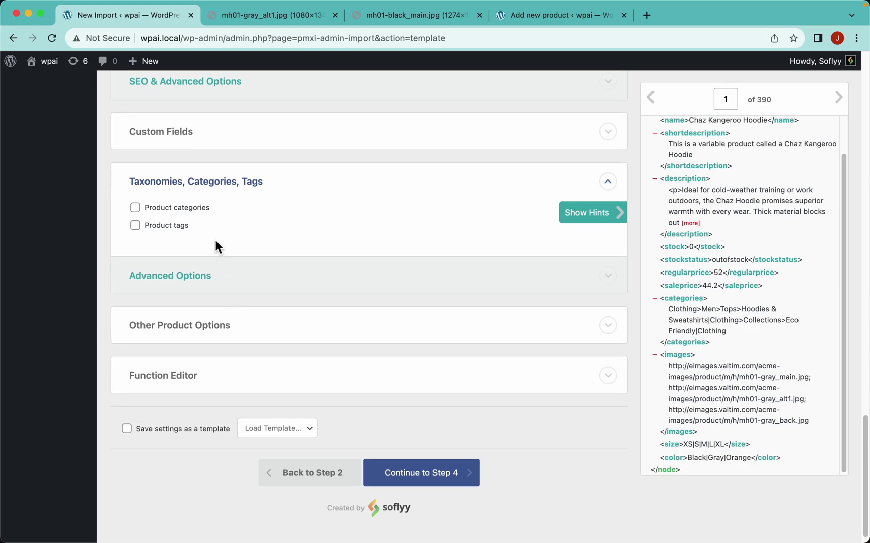
{"action": "left_click", "coordinate": [136, 208]}
{"action": "left_click_drag", "start_coordinate": [734, 337], "coordinate": [677, 314]}
{"action": "left_click", "coordinate": [689, 315]}
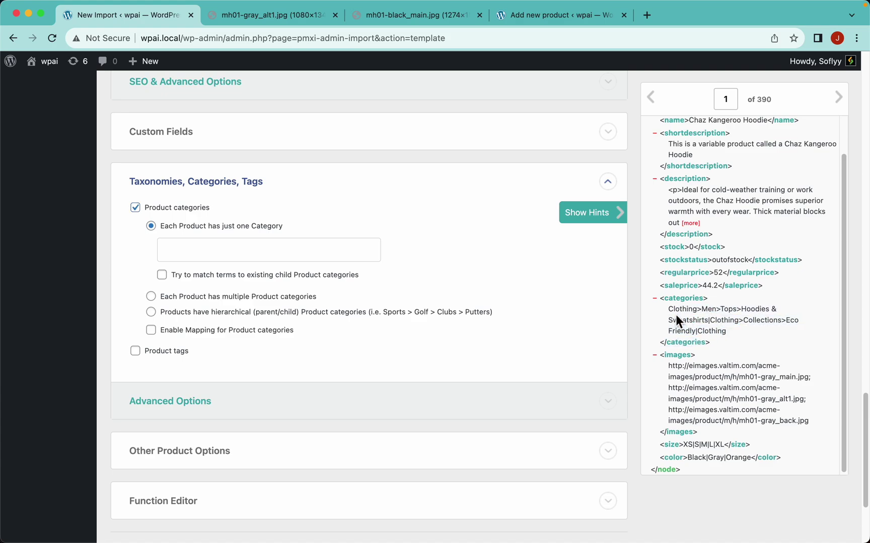
{"action": "left_click", "coordinate": [195, 316]}
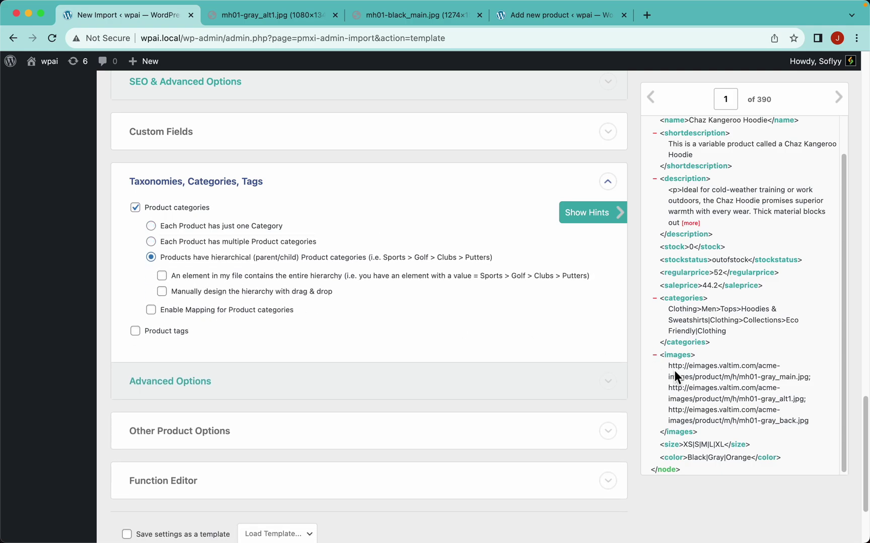
Map {categories[1]} as the element containing the entire hierarchy, separate hierarchy groups with the | symbol, and preview the category hierarchy.
{"action": "scroll", "coordinate": [753, 326], "scroll_direction": "up", "scroll_amount": 5}
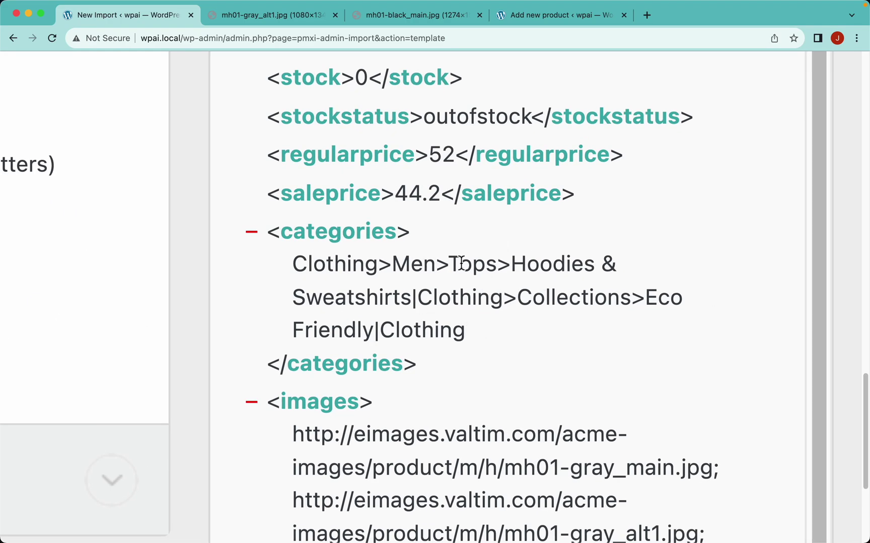
{"action": "double_click", "coordinate": [385, 265]}
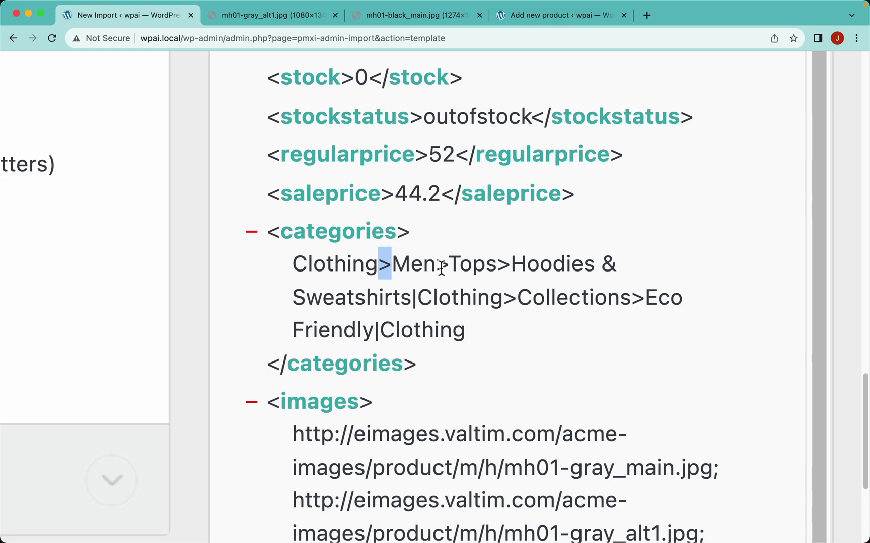
{"action": "double_click", "coordinate": [413, 299]}
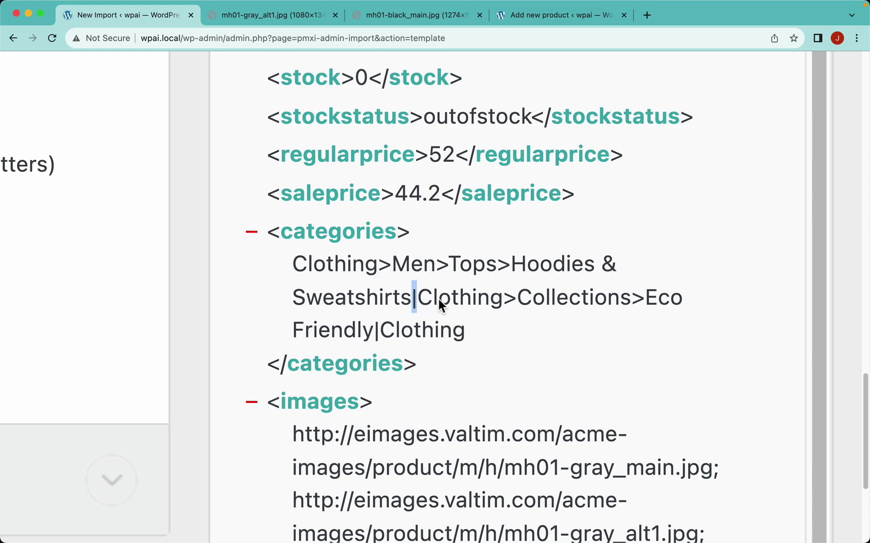
{"action": "scroll", "coordinate": [313, 277], "scroll_direction": "down", "scroll_amount": 5}
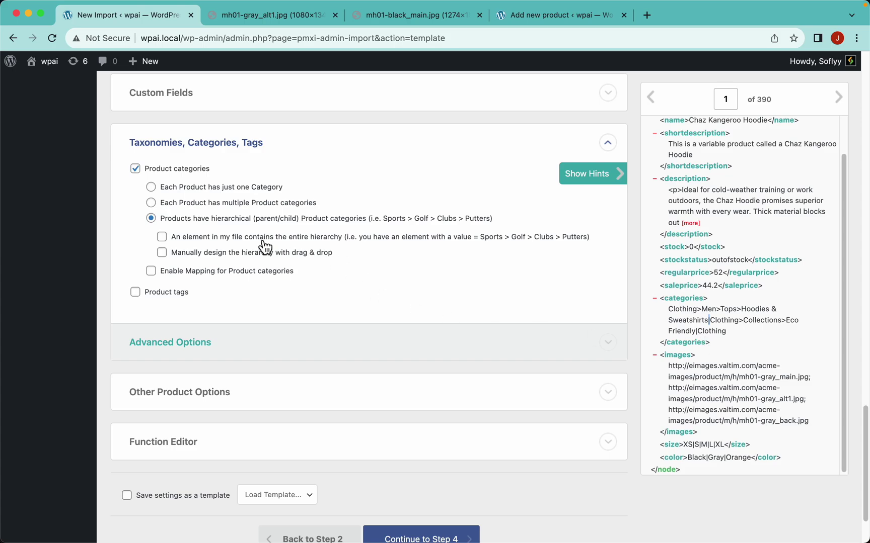
{"action": "left_click", "coordinate": [190, 241]}
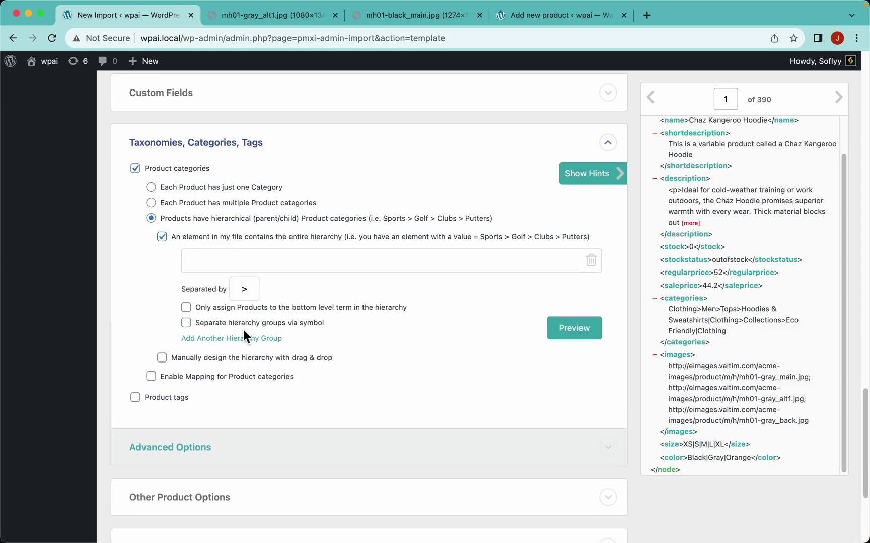
{"action": "left_click", "coordinate": [288, 325]}
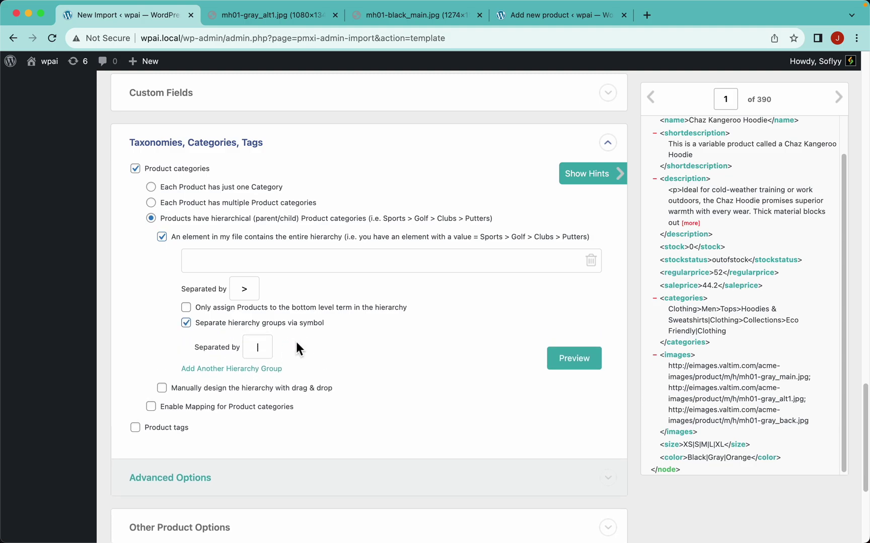
{"action": "left_click_drag", "start_coordinate": [694, 308], "coordinate": [480, 266]}
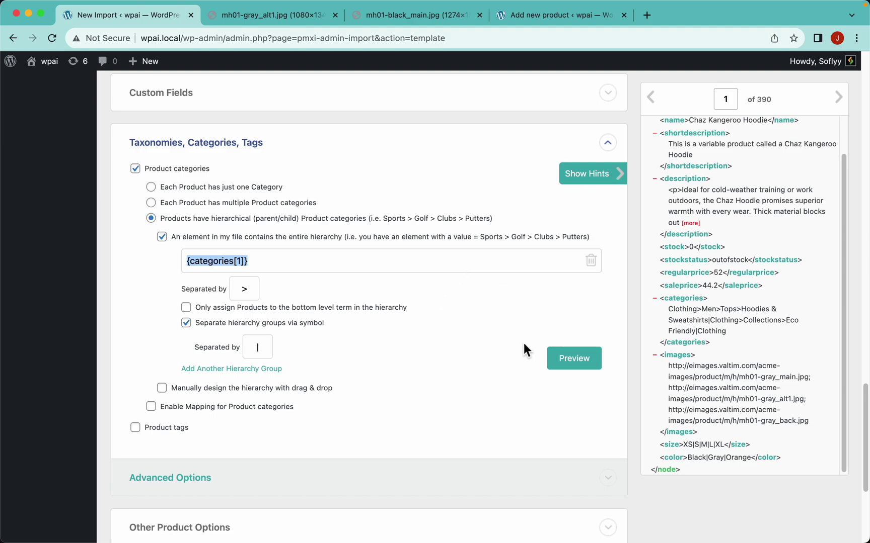
{"action": "left_click", "coordinate": [591, 368]}
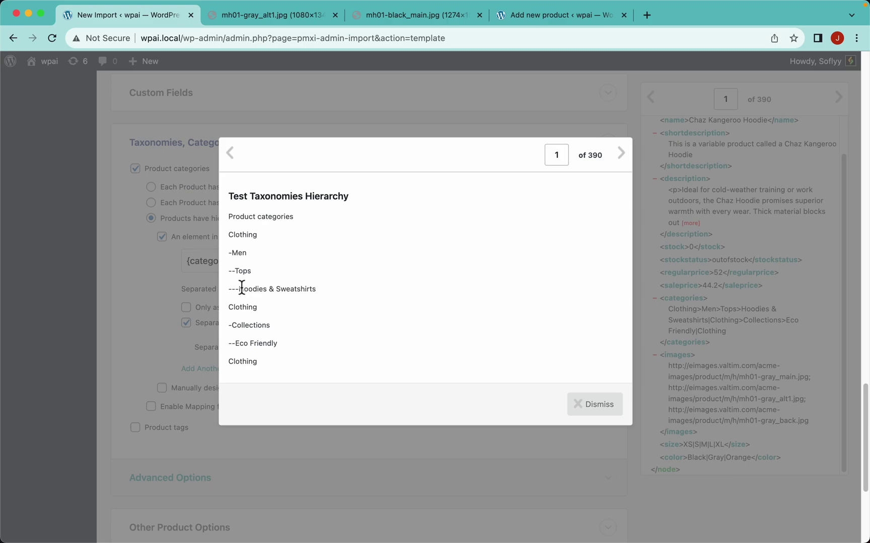
Close the category preview, expand Other Product Options, and review the post status, dates, comments, slug, author, attachment and page template settings.
{"action": "left_click", "coordinate": [574, 406]}
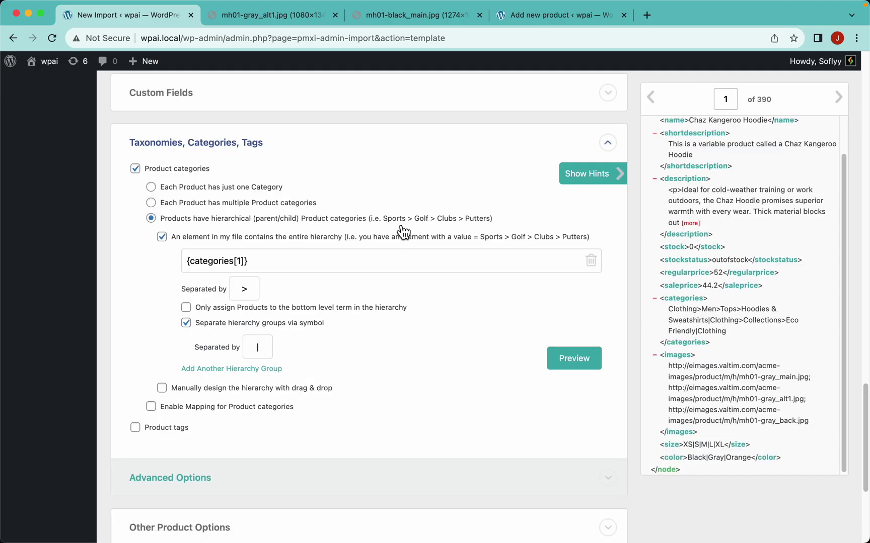
{"action": "scroll", "coordinate": [411, 380], "scroll_direction": "down", "scroll_amount": 3}
{"action": "scroll", "coordinate": [413, 382], "scroll_direction": "down", "scroll_amount": 2}
{"action": "left_click", "coordinate": [225, 312]}
{"action": "scroll", "coordinate": [370, 302], "scroll_direction": "down", "scroll_amount": 3}
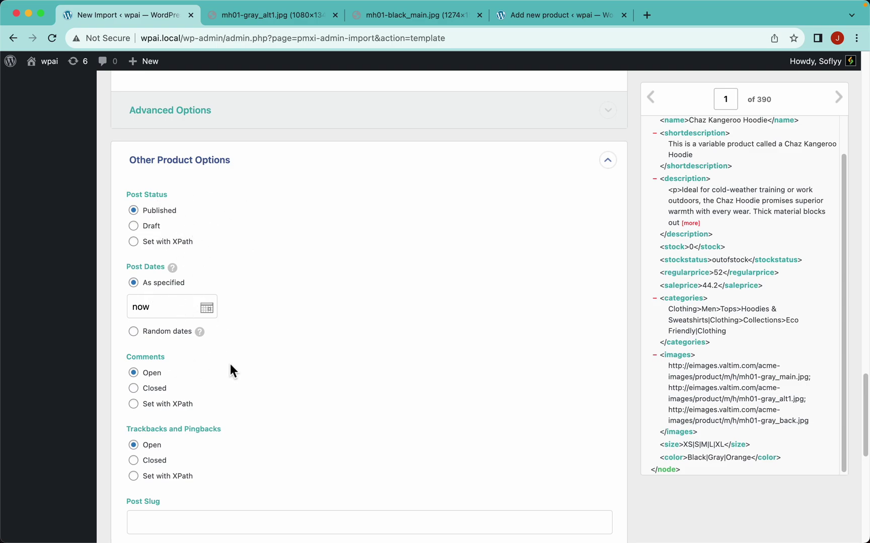
{"action": "scroll", "coordinate": [230, 365], "scroll_direction": "down", "scroll_amount": 4}
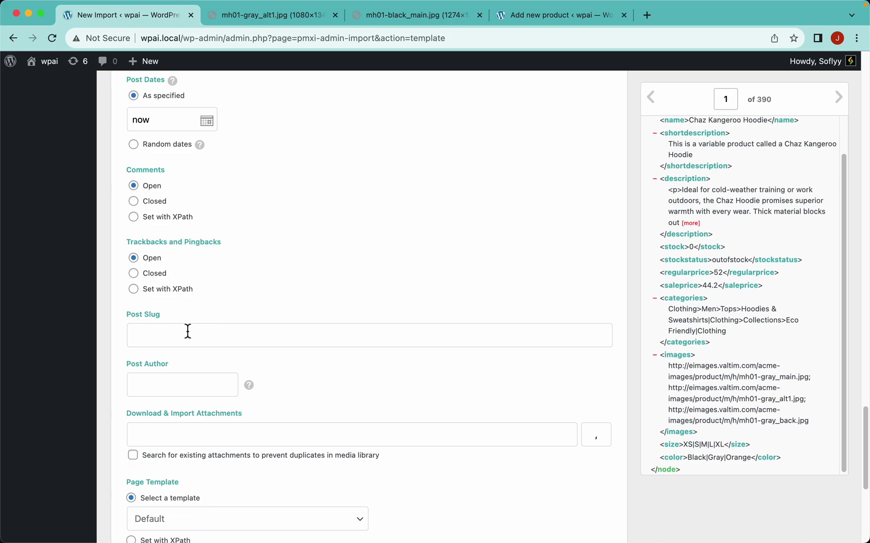
{"action": "scroll", "coordinate": [245, 337], "scroll_direction": "down", "scroll_amount": 2}
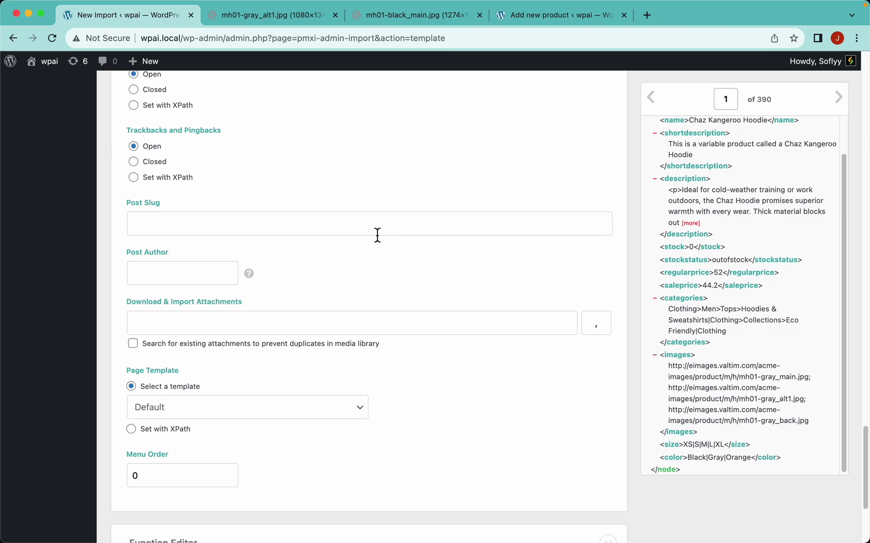
{"action": "scroll", "coordinate": [376, 236], "scroll_direction": "up", "scroll_amount": 3}
{"action": "scroll", "coordinate": [378, 239], "scroll_direction": "down", "scroll_amount": 5}
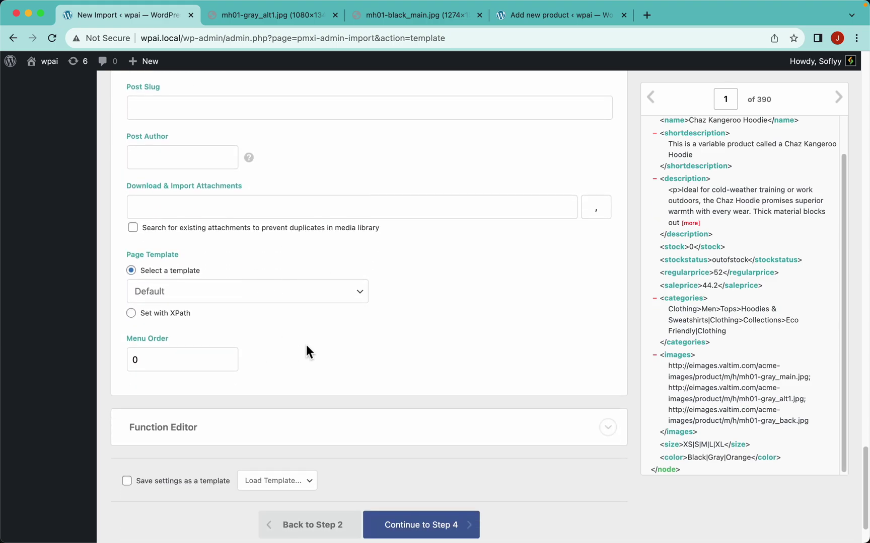
{"action": "scroll", "coordinate": [223, 315], "scroll_direction": "down", "scroll_amount": 2}
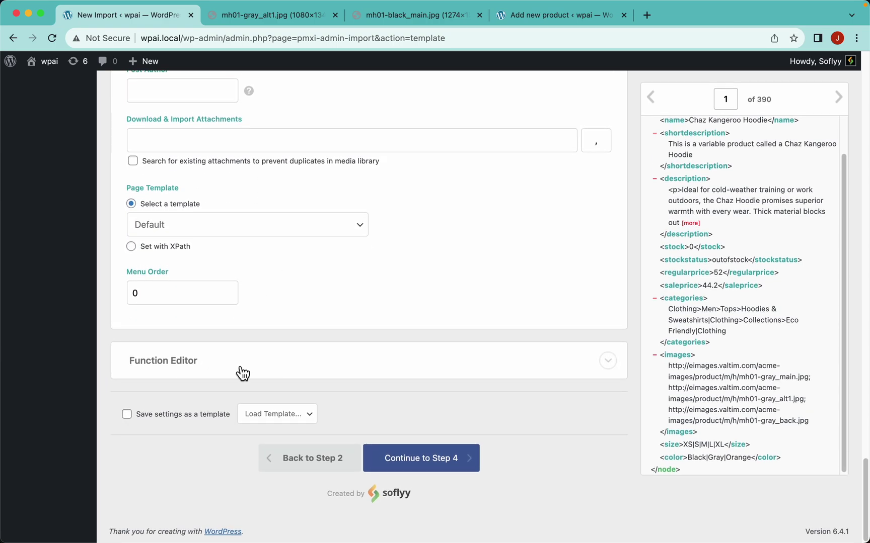
Expand the Function Editor to look at its PHP code area, and continue to Step 4 of the import.
{"action": "left_click", "coordinate": [242, 374]}
{"action": "scroll", "coordinate": [390, 319], "scroll_direction": "down", "scroll_amount": 3}
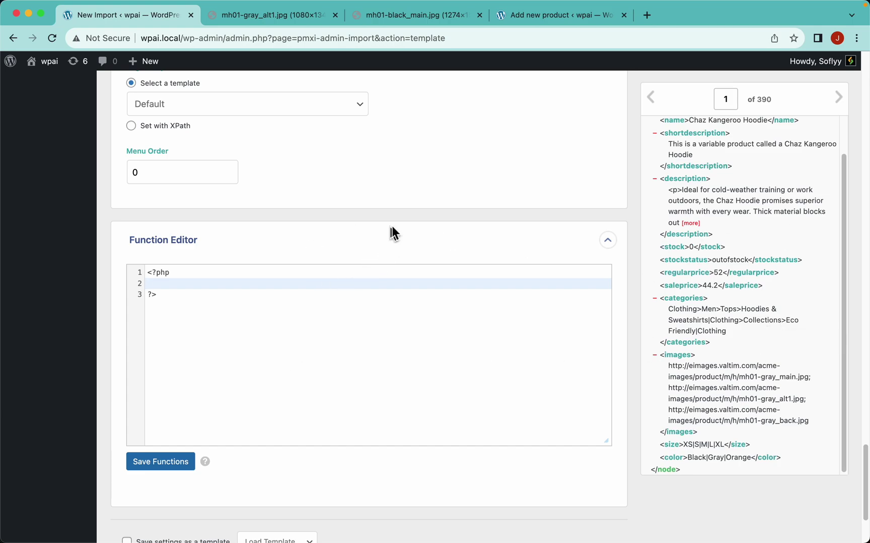
{"action": "scroll", "coordinate": [405, 193], "scroll_direction": "down", "scroll_amount": 1}
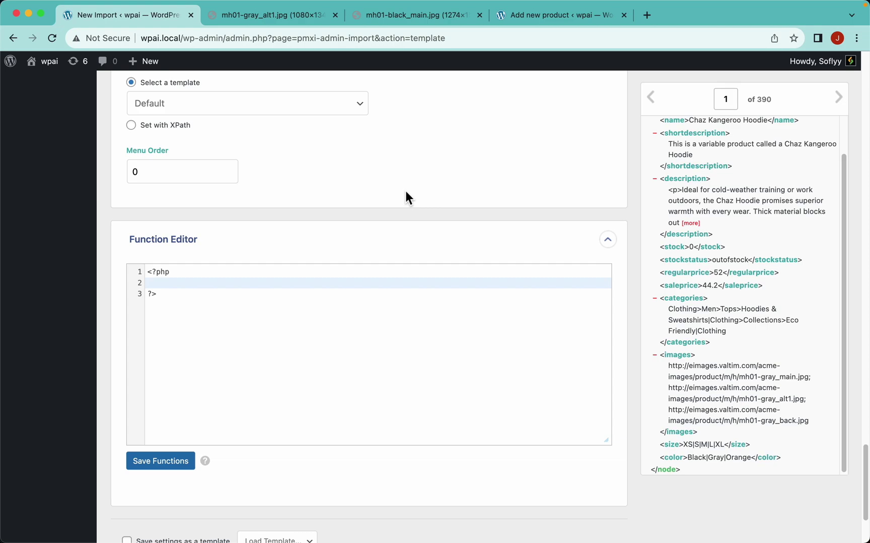
{"action": "scroll", "coordinate": [407, 197], "scroll_direction": "down", "scroll_amount": 1}
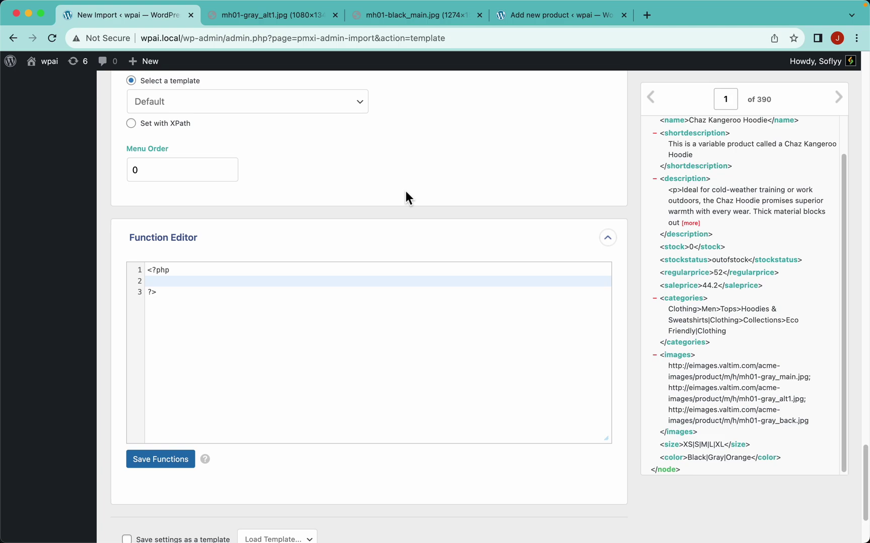
{"action": "scroll", "coordinate": [406, 191], "scroll_direction": "down", "scroll_amount": 5}
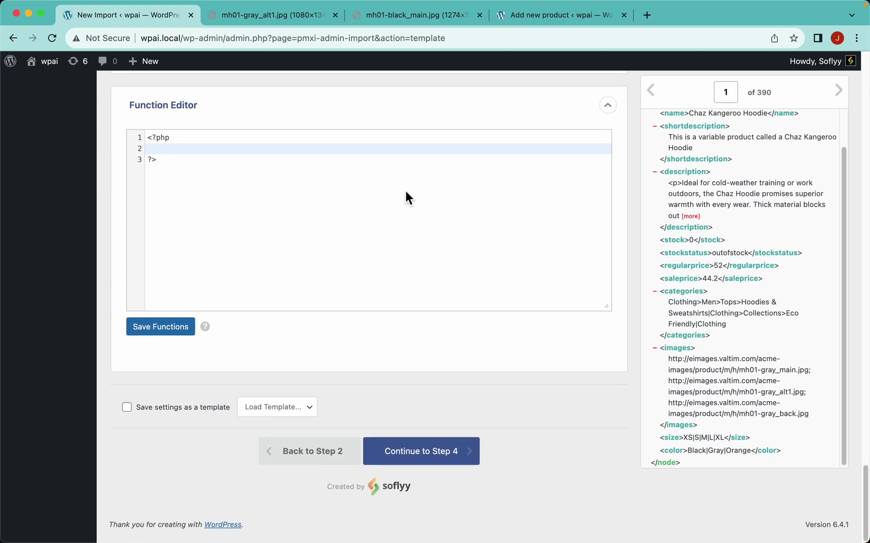
{"action": "left_click", "coordinate": [456, 460]}
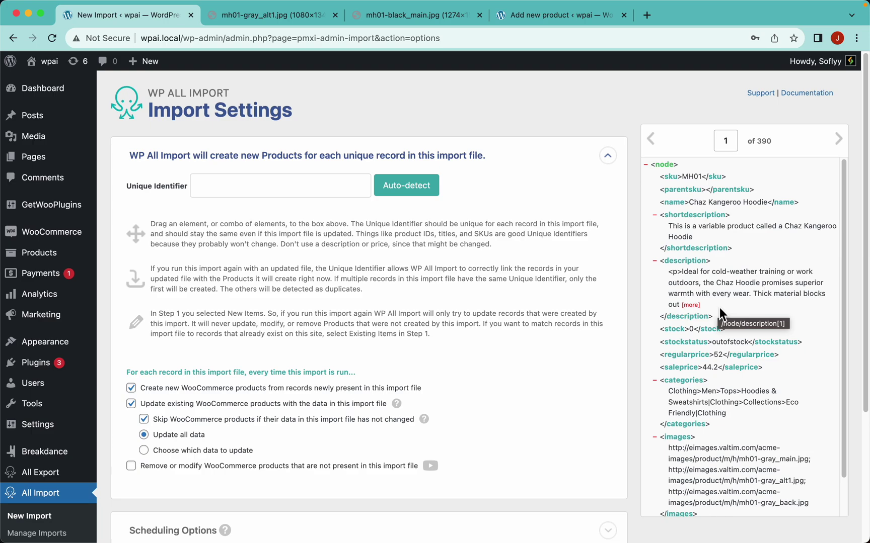
Auto-detect the unique identifier and review the options for creating, updating and skipping WooCommerce products, including the hint on skipping unchanged data.
{"action": "left_click", "coordinate": [406, 186]}
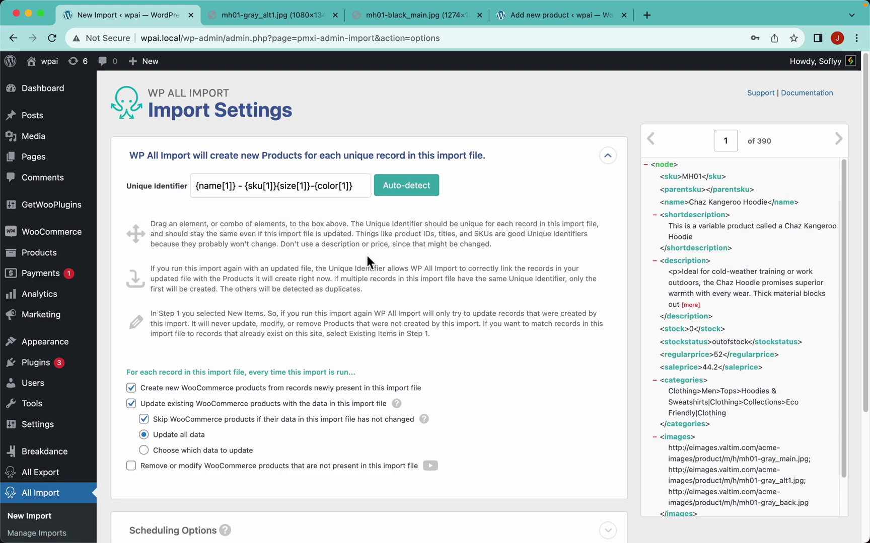
{"action": "scroll", "coordinate": [442, 344], "scroll_direction": "down", "scroll_amount": 5}
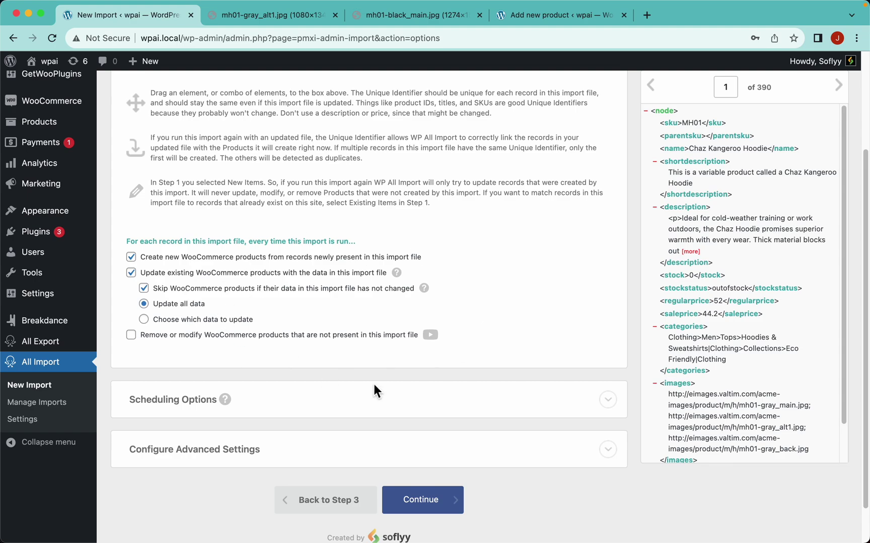
{"action": "mouse_move", "coordinate": [431, 294]}
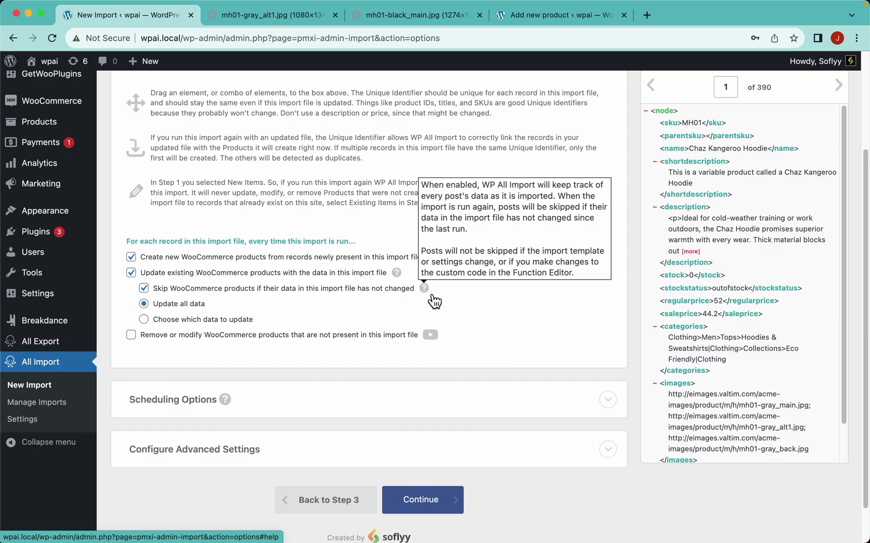
{"action": "scroll", "coordinate": [524, 342], "scroll_direction": "down", "scroll_amount": 2}
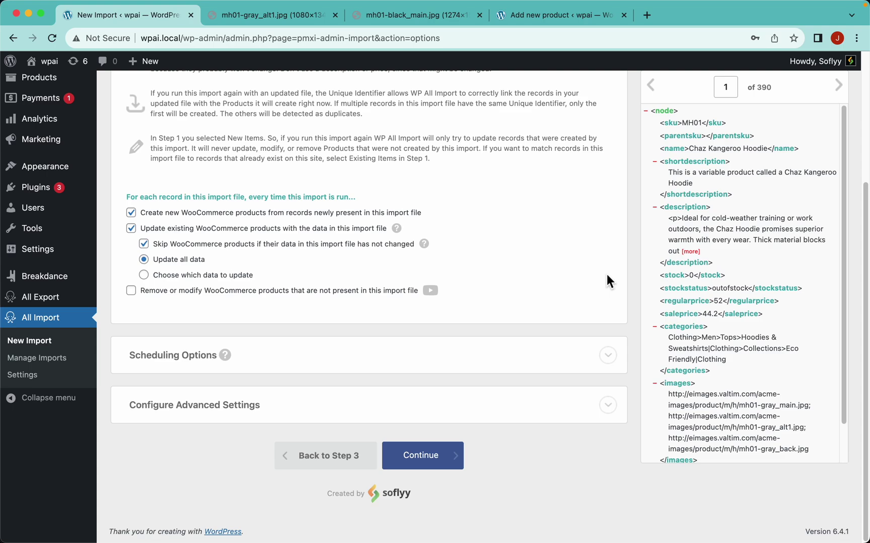
{"action": "scroll", "coordinate": [516, 338], "scroll_direction": "up", "scroll_amount": 4}
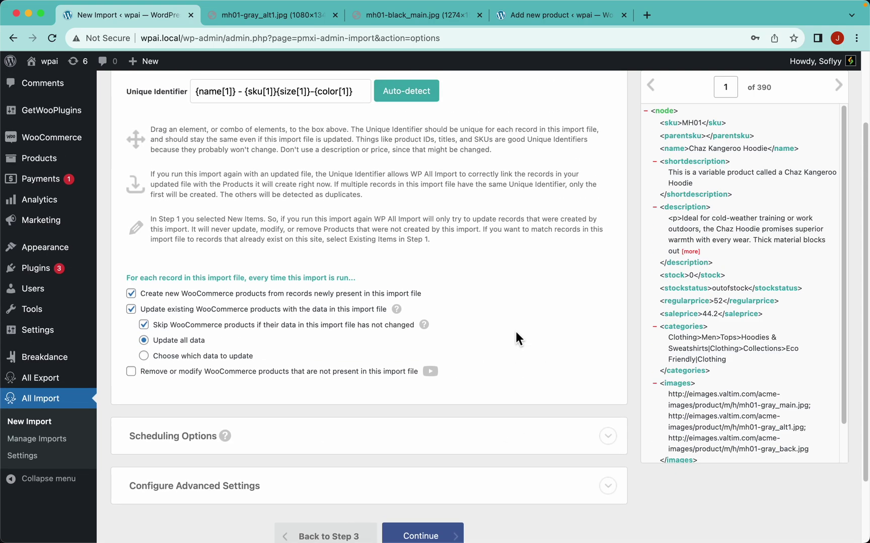
{"action": "scroll", "coordinate": [516, 332], "scroll_direction": "up", "scroll_amount": 2}
{"action": "scroll", "coordinate": [516, 333], "scroll_direction": "down", "scroll_amount": 5}
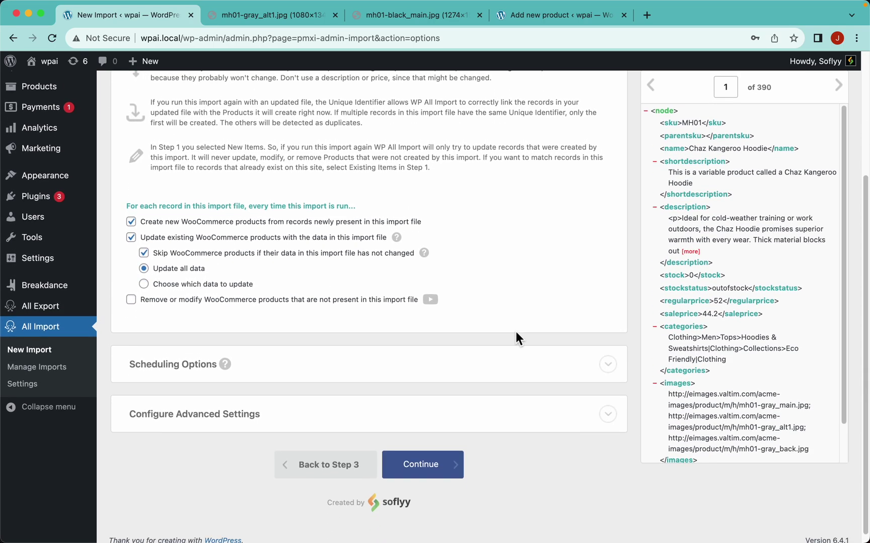
Accept the import settings, confirm and run the import, and glance at the WooCommerce-Import spreadsheet in Excel before returning to the browser.
{"action": "left_click", "coordinate": [451, 465]}
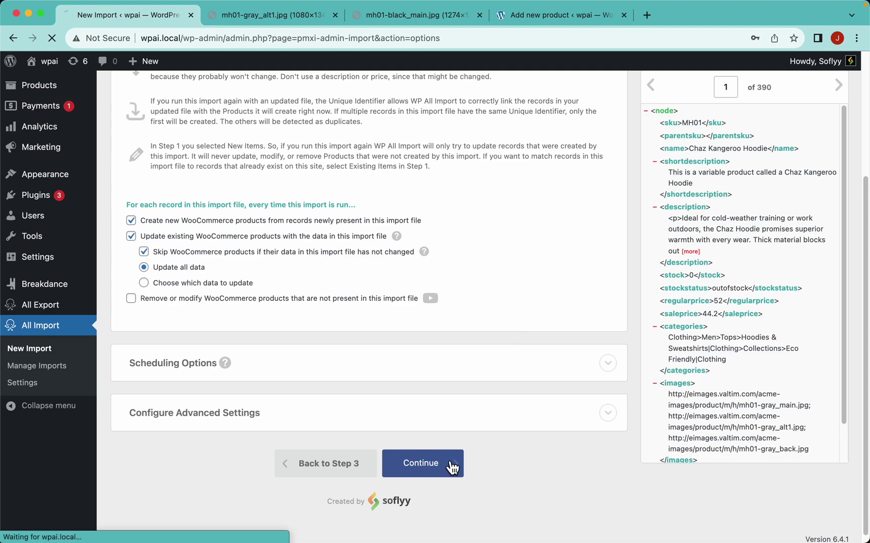
{"action": "left_click", "coordinate": [760, 185]}
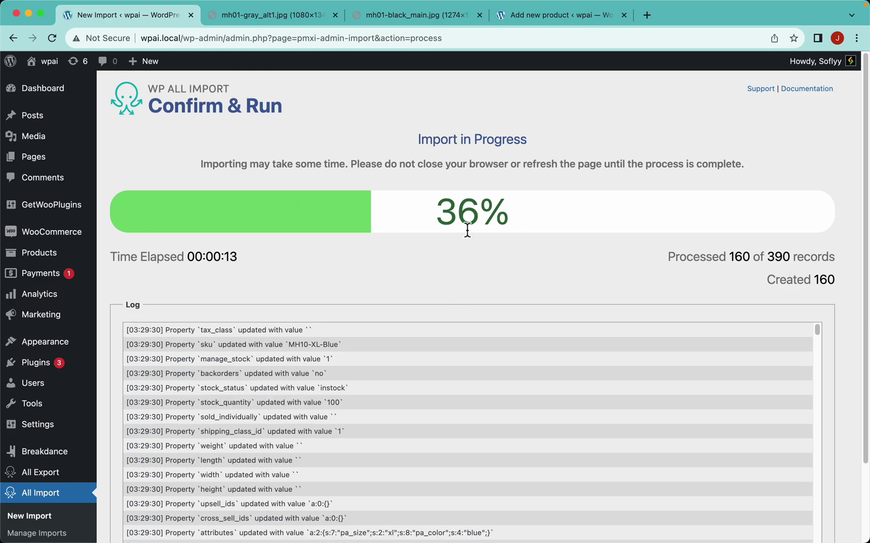
{"action": "key", "text": "super+Tab"}
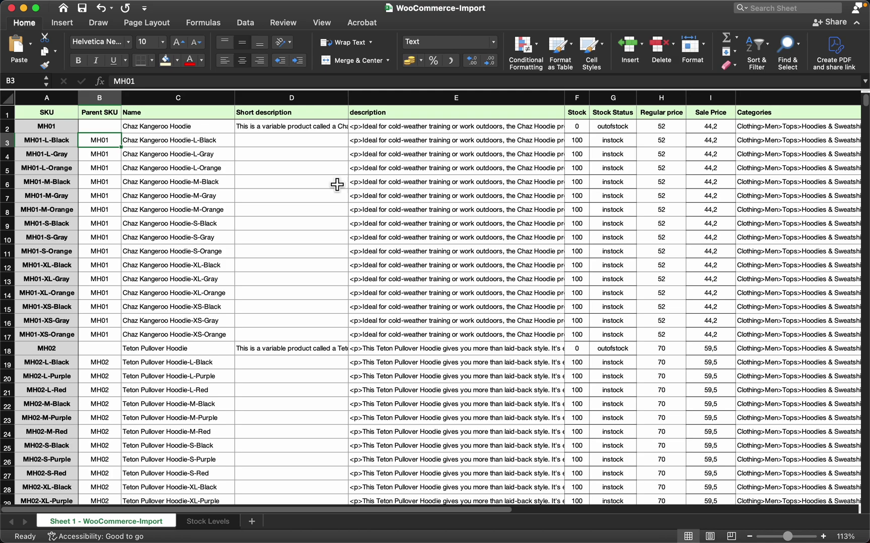
{"action": "key", "text": "super+Tab"}
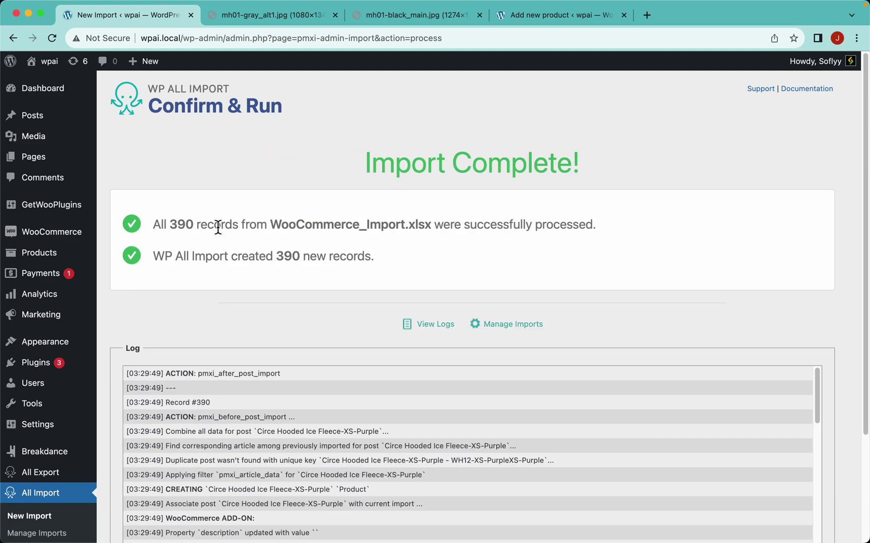
{"action": "triple_click", "coordinate": [467, 169]}
{"action": "left_click", "coordinate": [314, 158]}
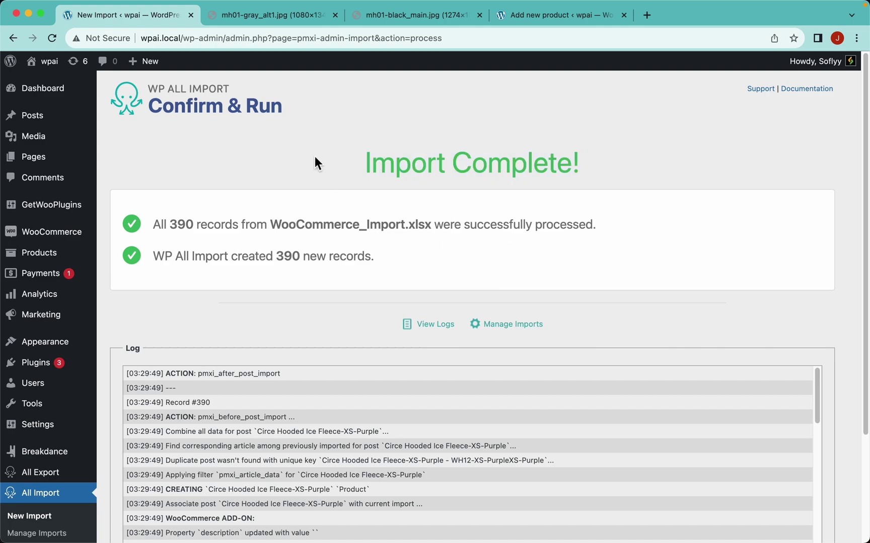
Open the WooCommerce Products list in a new tab and look through the imported products' images, SKUs, stock, prices and categories.
{"action": "right_click", "coordinate": [56, 256]}
{"action": "left_click", "coordinate": [87, 265]}
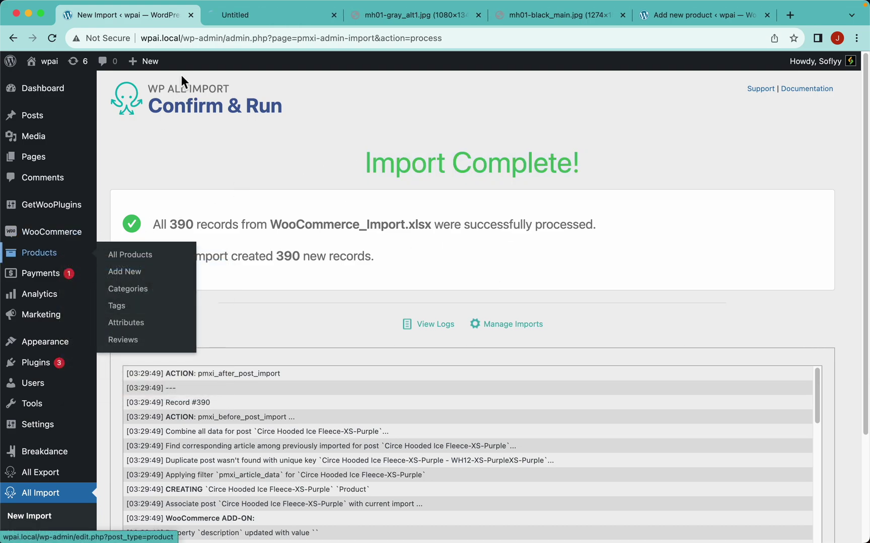
{"action": "left_click", "coordinate": [233, 15]}
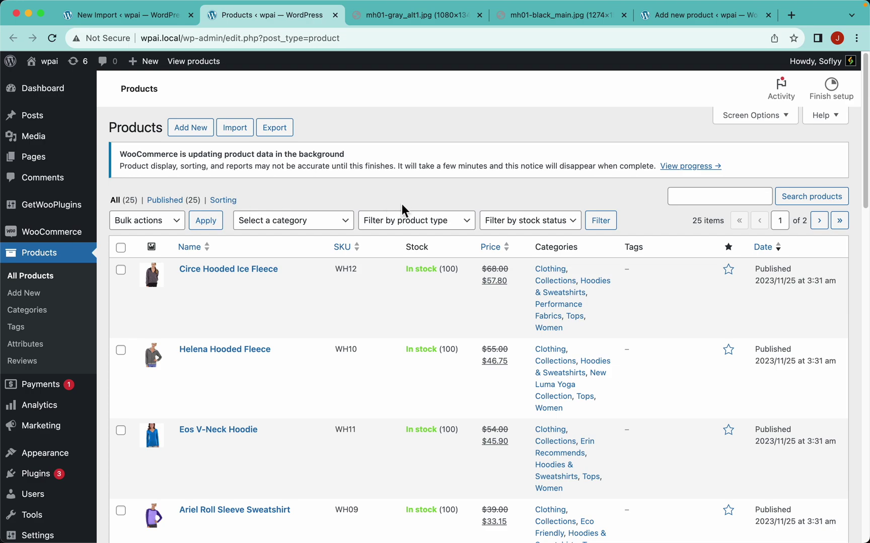
{"action": "scroll", "coordinate": [439, 194], "scroll_direction": "down", "scroll_amount": 3}
{"action": "scroll", "coordinate": [397, 318], "scroll_direction": "down", "scroll_amount": 15}
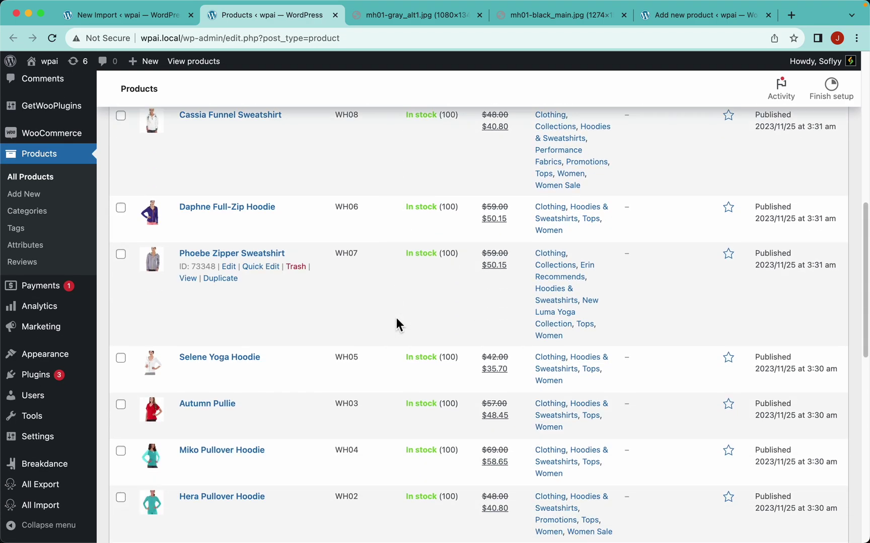
{"action": "scroll", "coordinate": [396, 318], "scroll_direction": "down", "scroll_amount": 3}
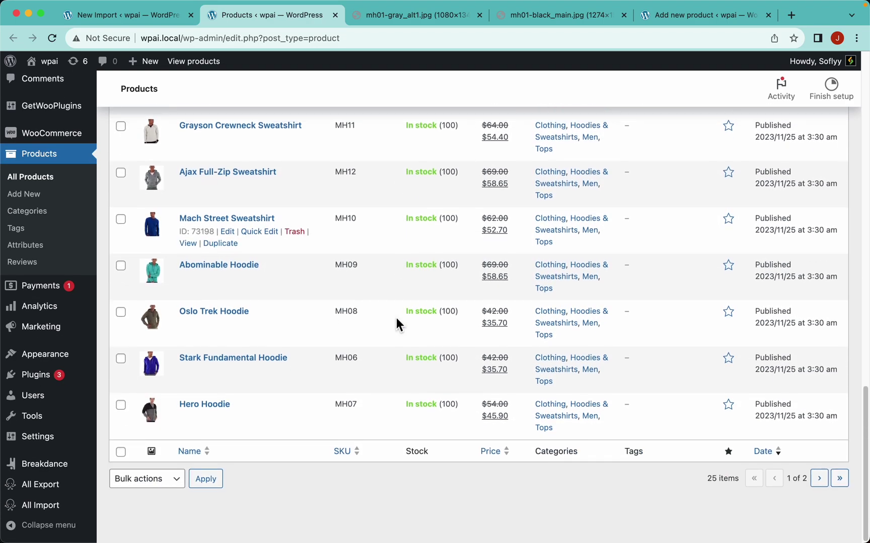
{"action": "scroll", "coordinate": [417, 340], "scroll_direction": "up", "scroll_amount": 10}
{"action": "scroll", "coordinate": [417, 348], "scroll_direction": "up", "scroll_amount": 8}
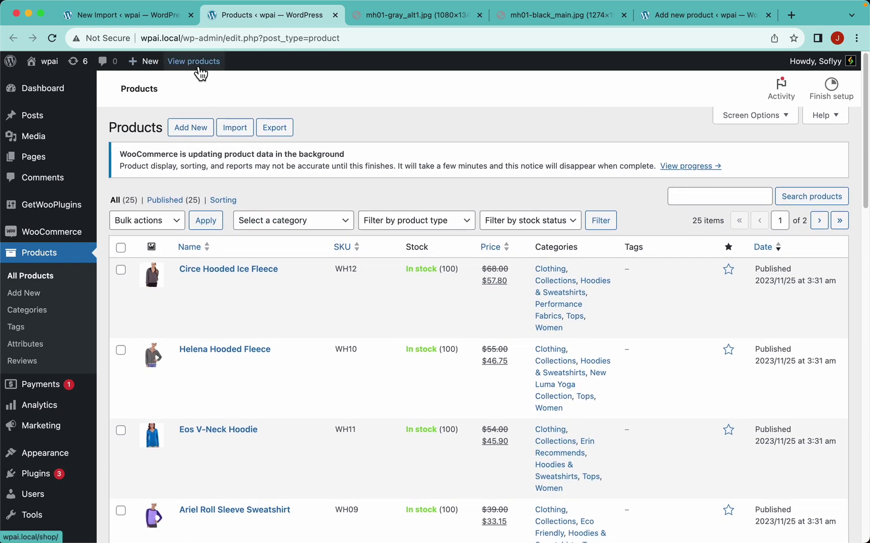
View the products on the storefront shop page and look through the listed hoodies and sweatshirts.
{"action": "left_click", "coordinate": [202, 66]}
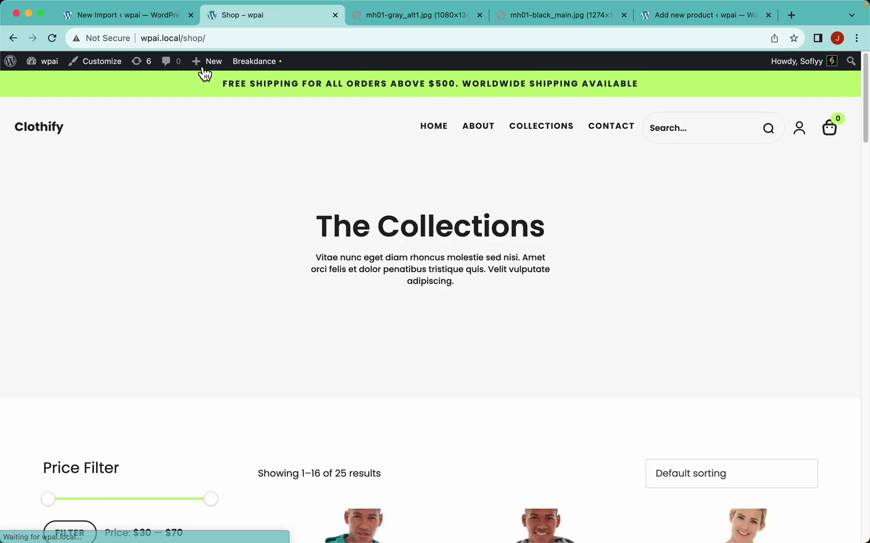
{"action": "scroll", "coordinate": [539, 312], "scroll_direction": "down", "scroll_amount": 10}
{"action": "scroll", "coordinate": [544, 317], "scroll_direction": "down", "scroll_amount": 12}
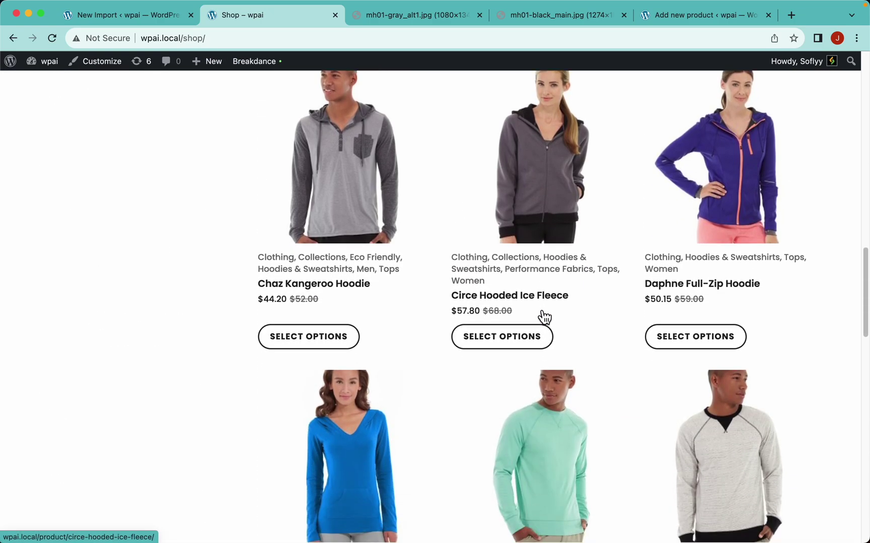
{"action": "scroll", "coordinate": [532, 453], "scroll_direction": "down", "scroll_amount": 5}
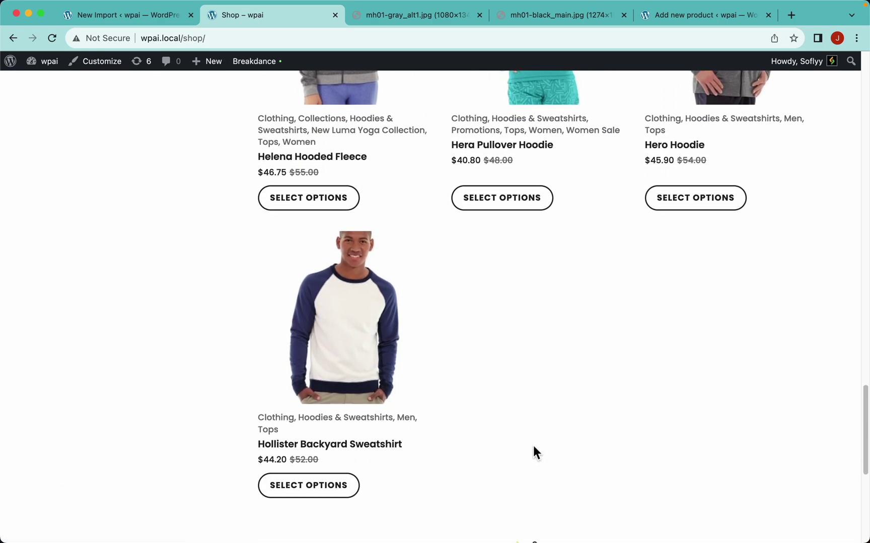
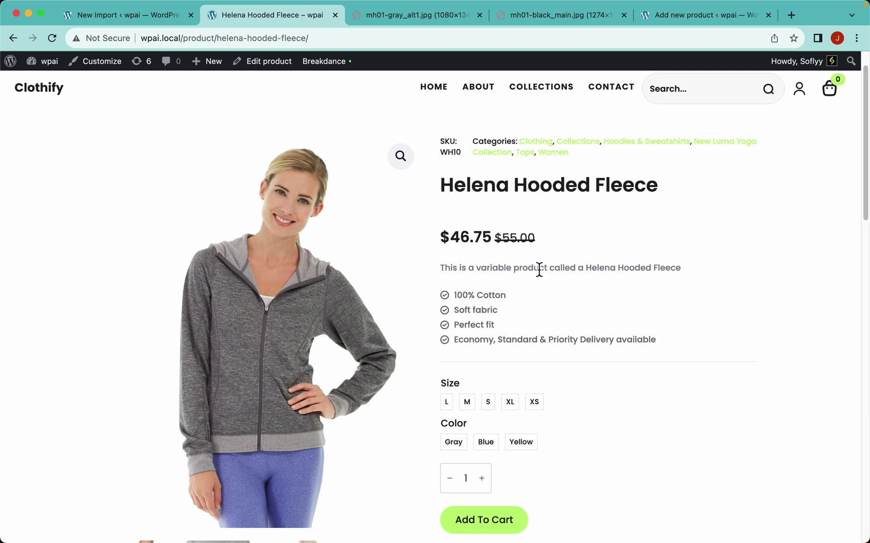
On the Helena Hooded Fleece product page, select size L, try the colors Gray, Blue and Yellow, and view the description.
{"action": "scroll", "coordinate": [507, 279], "scroll_direction": "down", "scroll_amount": 3}
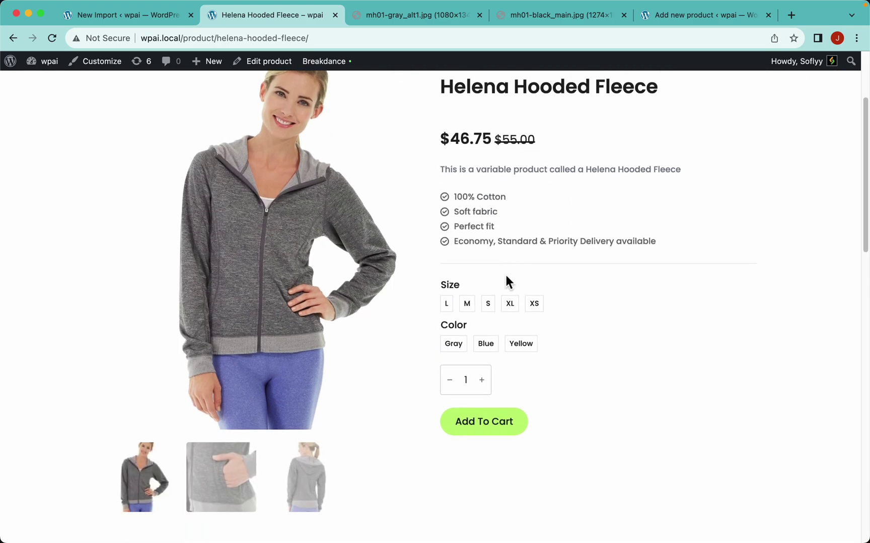
{"action": "left_click", "coordinate": [446, 304]}
{"action": "left_click", "coordinate": [453, 343]}
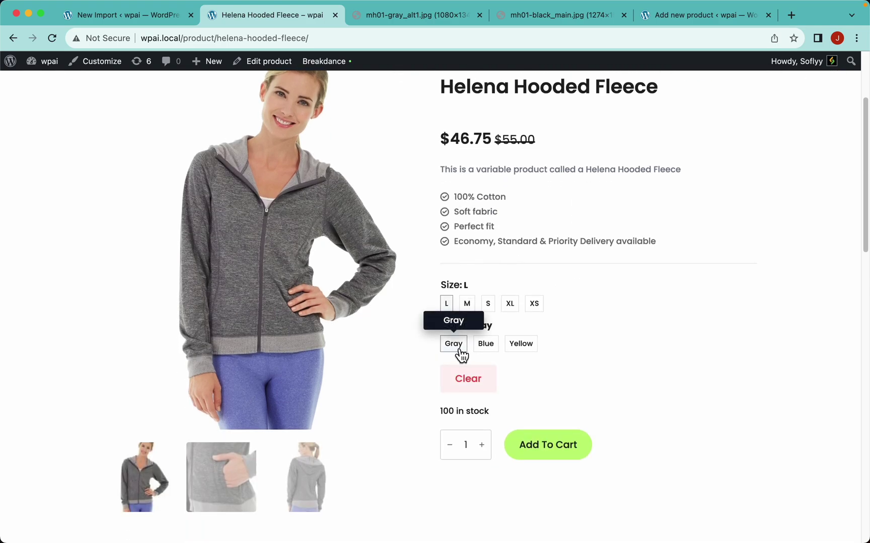
{"action": "left_click", "coordinate": [487, 347]}
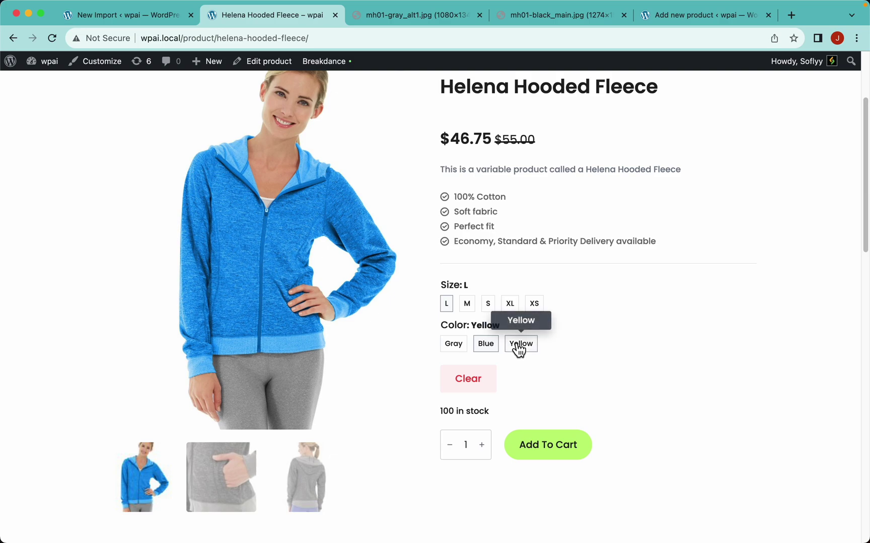
{"action": "left_click", "coordinate": [515, 347]}
{"action": "scroll", "coordinate": [586, 309], "scroll_direction": "down", "scroll_amount": 6}
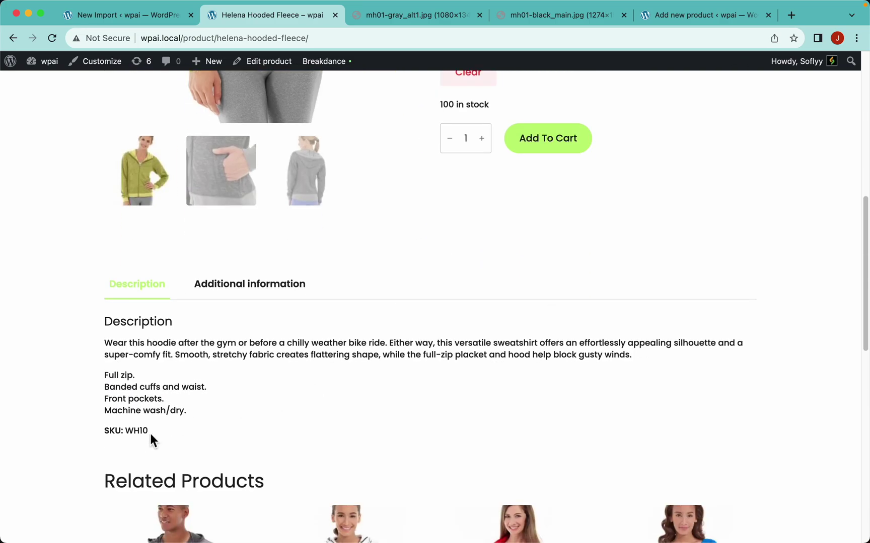
Check the SKU line in the Helena Hooded Fleece description and view the product's additional information on sizes and colors.
{"action": "left_click_drag", "start_coordinate": [150, 434], "coordinate": [104, 431]}
{"action": "left_click", "coordinate": [243, 288]}
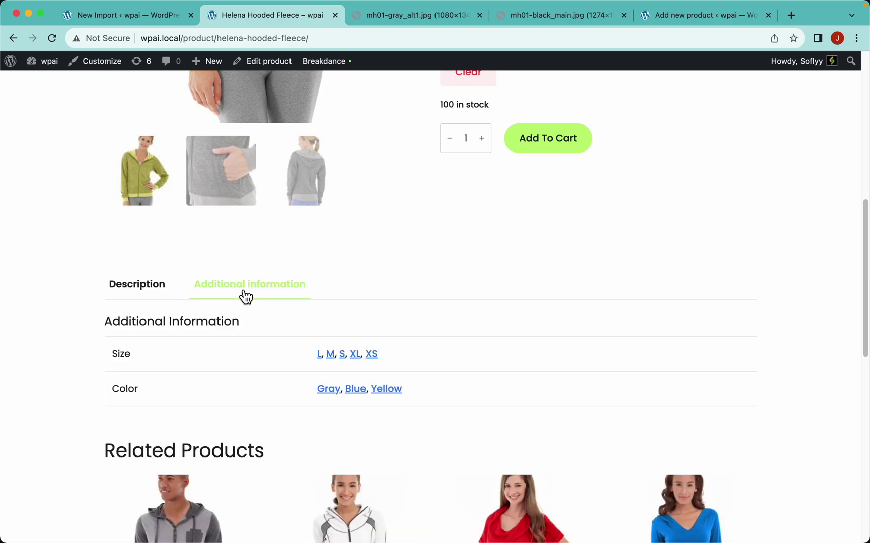
{"action": "scroll", "coordinate": [481, 311], "scroll_direction": "up", "scroll_amount": 9}
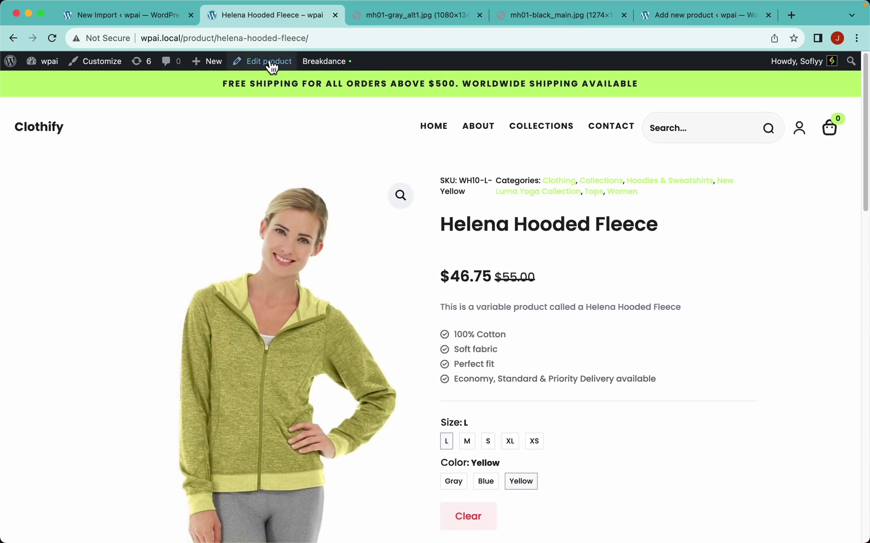
Open the Helena Hooded Fleece for editing and review its description, inventory data, image gallery and product categories.
{"action": "left_click", "coordinate": [270, 62]}
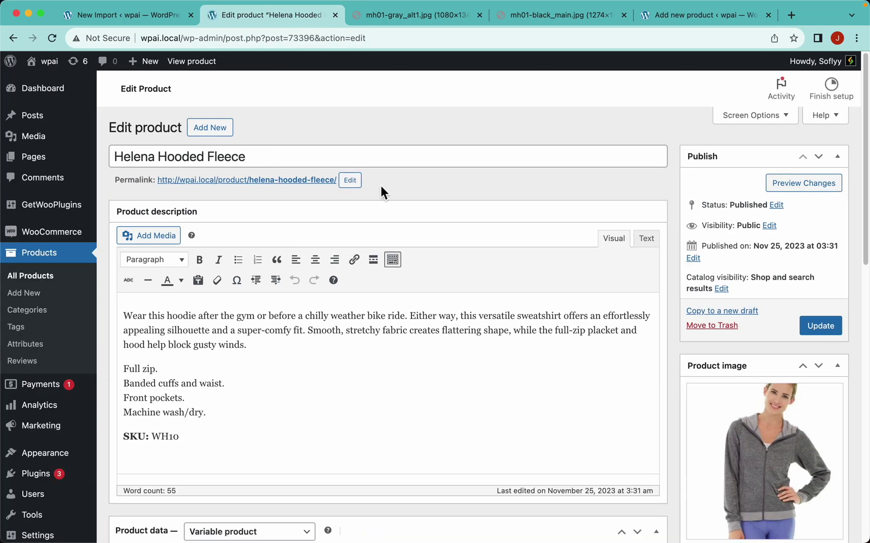
{"action": "scroll", "coordinate": [477, 208], "scroll_direction": "down", "scroll_amount": 7}
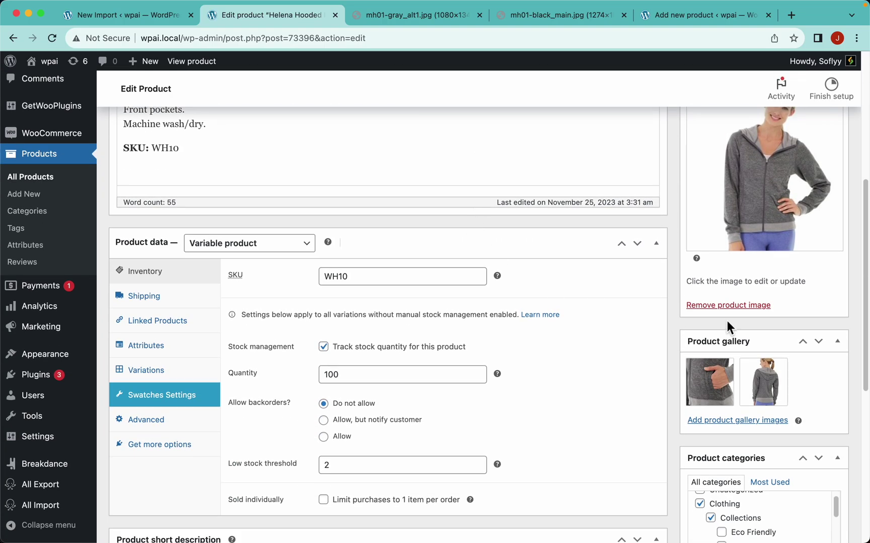
{"action": "scroll", "coordinate": [635, 375], "scroll_direction": "down", "scroll_amount": 1}
{"action": "scroll", "coordinate": [743, 447], "scroll_direction": "down", "scroll_amount": 3}
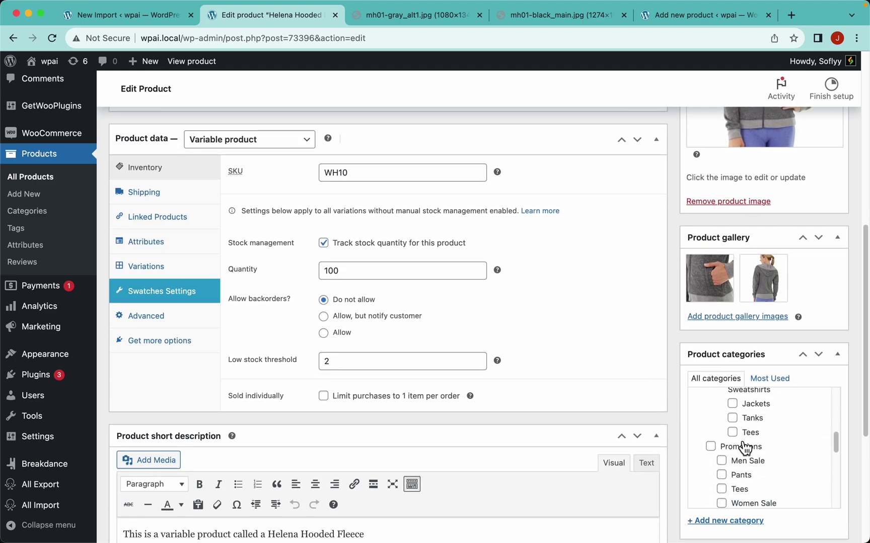
{"action": "scroll", "coordinate": [743, 447], "scroll_direction": "up", "scroll_amount": 3}
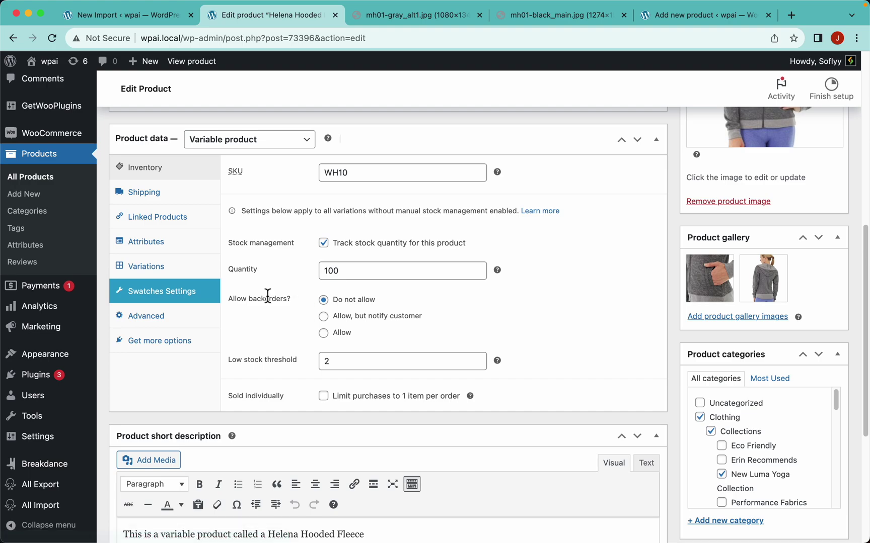
Inspect the XS Blue, XS Gray and XS Yellow variations' images, SKUs and prices, and return to the product's storefront page.
{"action": "left_click", "coordinate": [145, 268]}
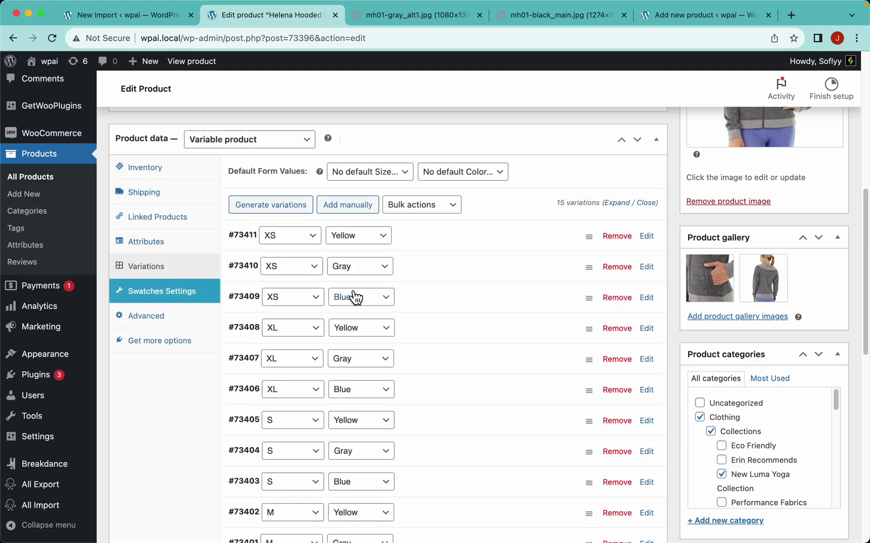
{"action": "left_click", "coordinate": [497, 302]}
{"action": "scroll", "coordinate": [497, 302], "scroll_direction": "down", "scroll_amount": 5}
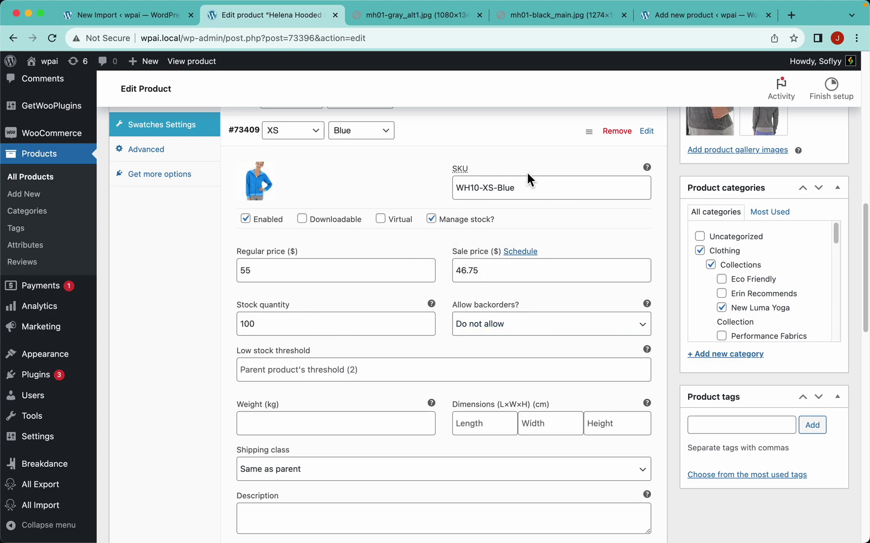
{"action": "scroll", "coordinate": [558, 176], "scroll_direction": "up", "scroll_amount": 5}
{"action": "scroll", "coordinate": [589, 174], "scroll_direction": "up", "scroll_amount": 3}
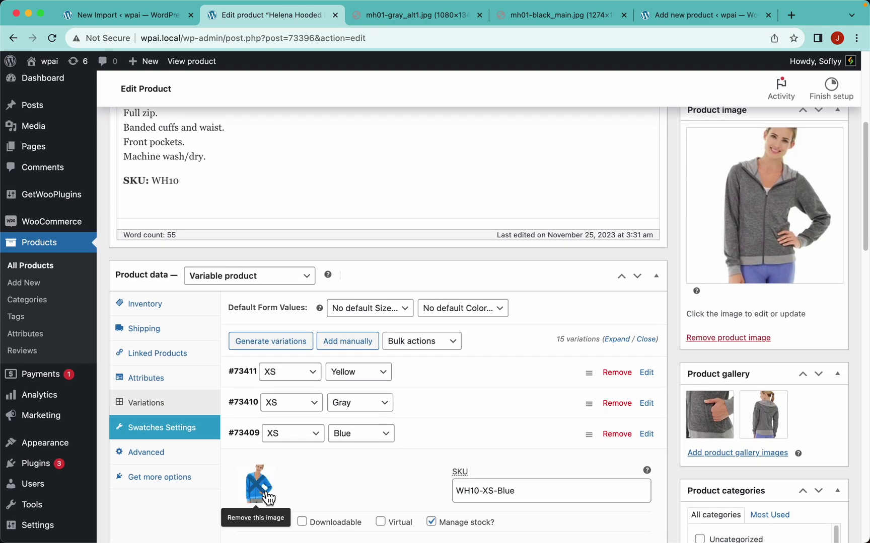
{"action": "left_click", "coordinate": [431, 412]}
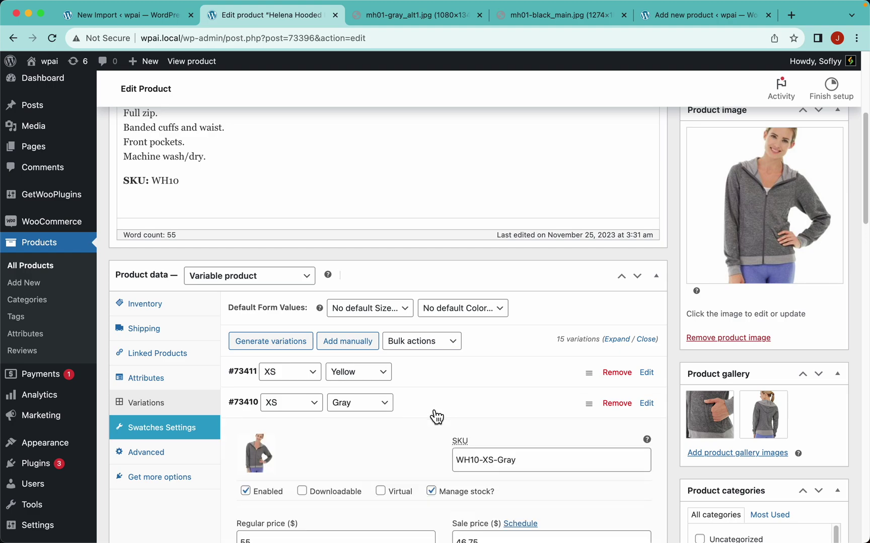
{"action": "left_click", "coordinate": [424, 378]}
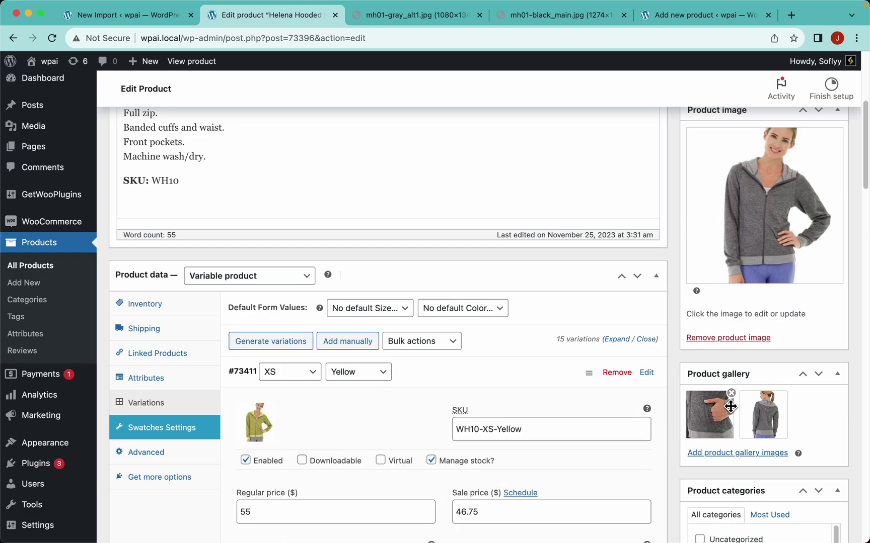
{"action": "left_click", "coordinate": [195, 62]}
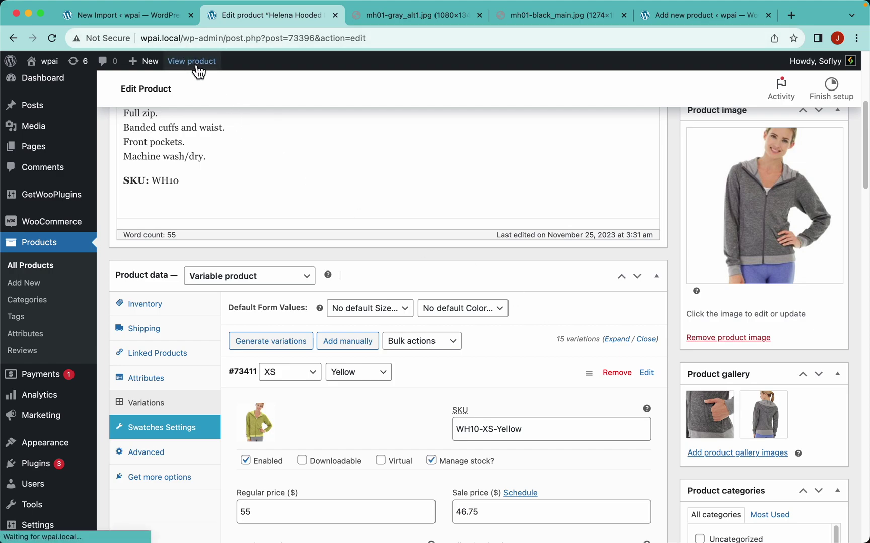